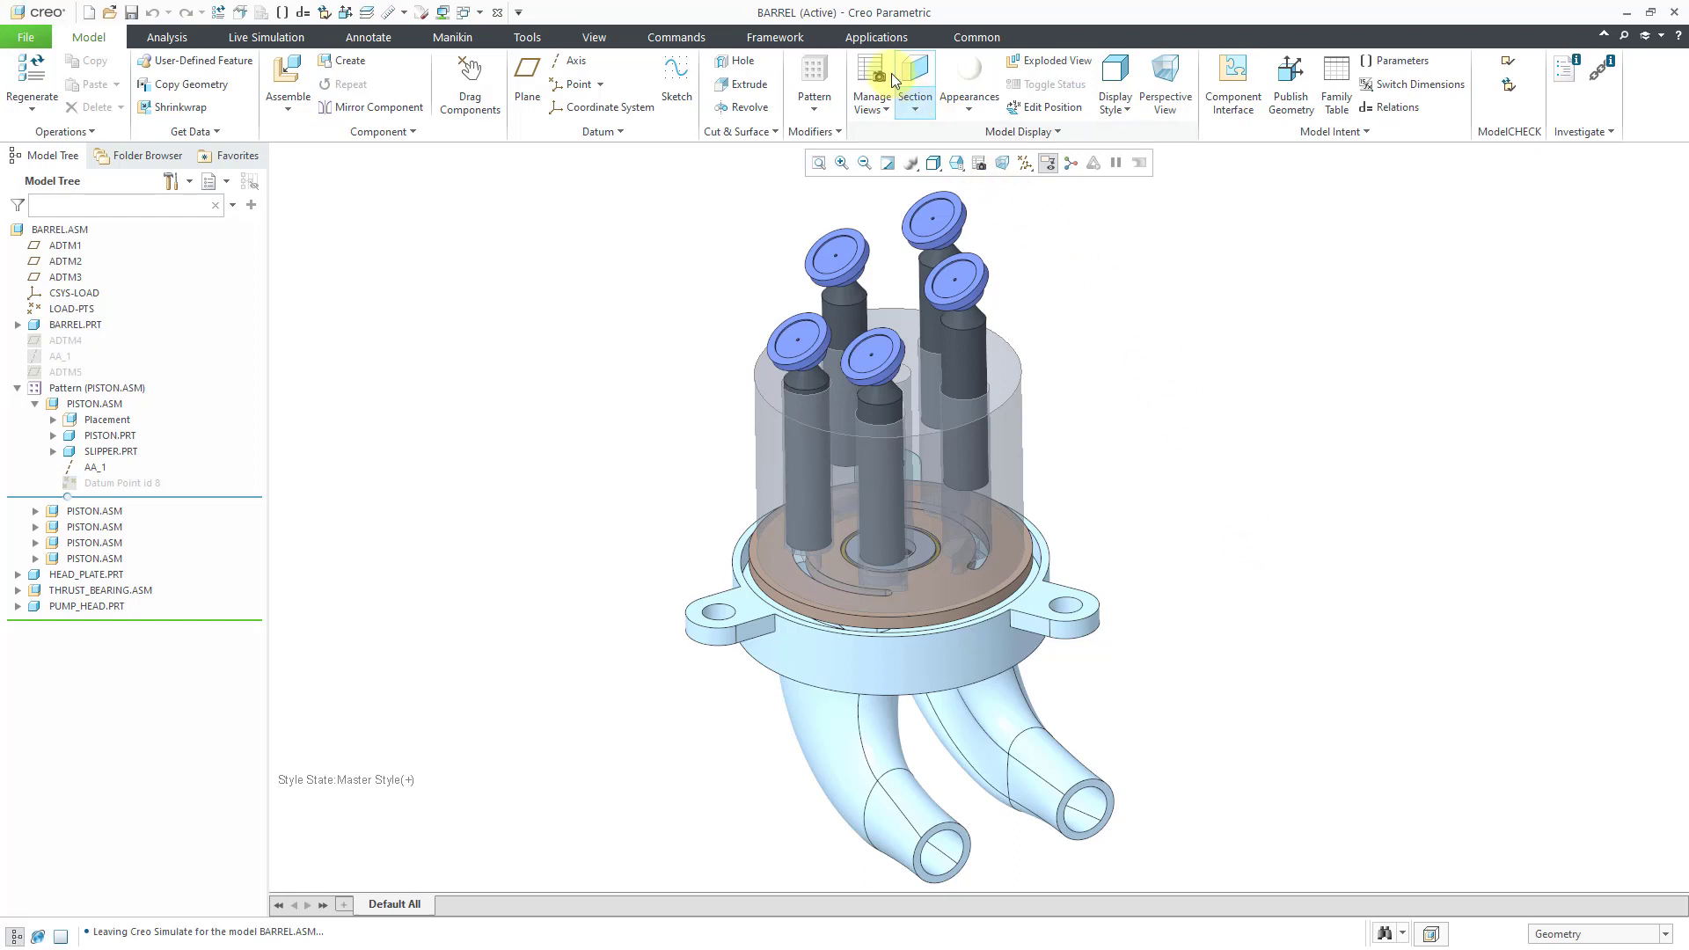
# Open the barrel assembly in the Simulate environment for structural analysis
pyautogui.click(870, 36)
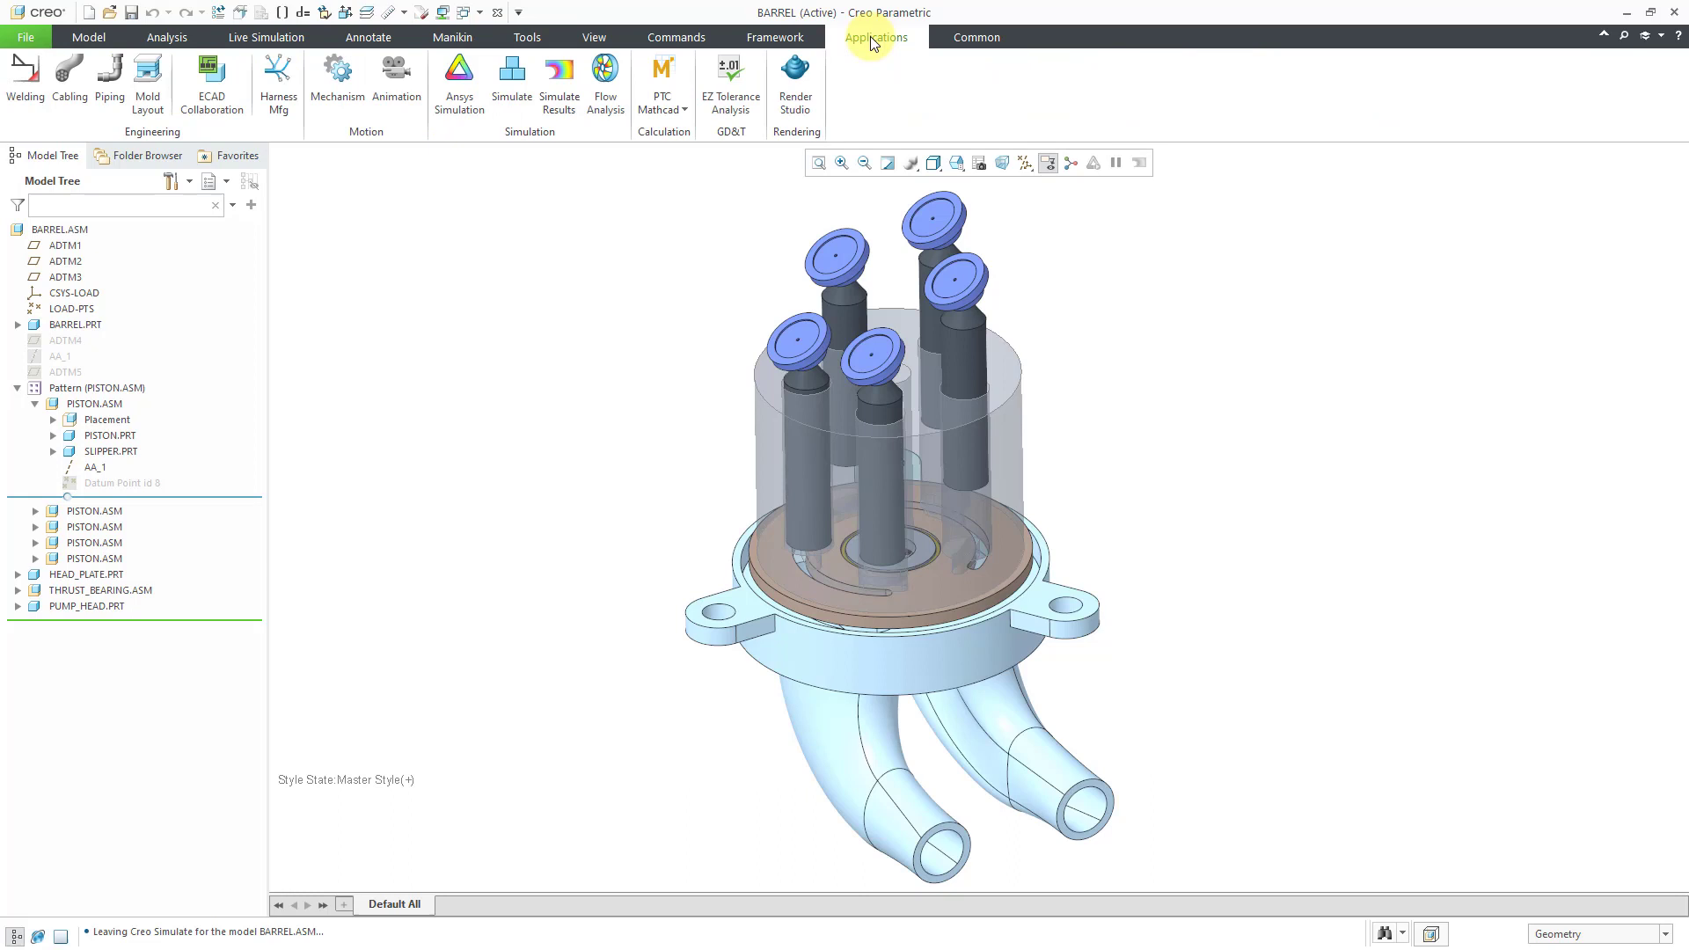
pyautogui.click(512, 92)
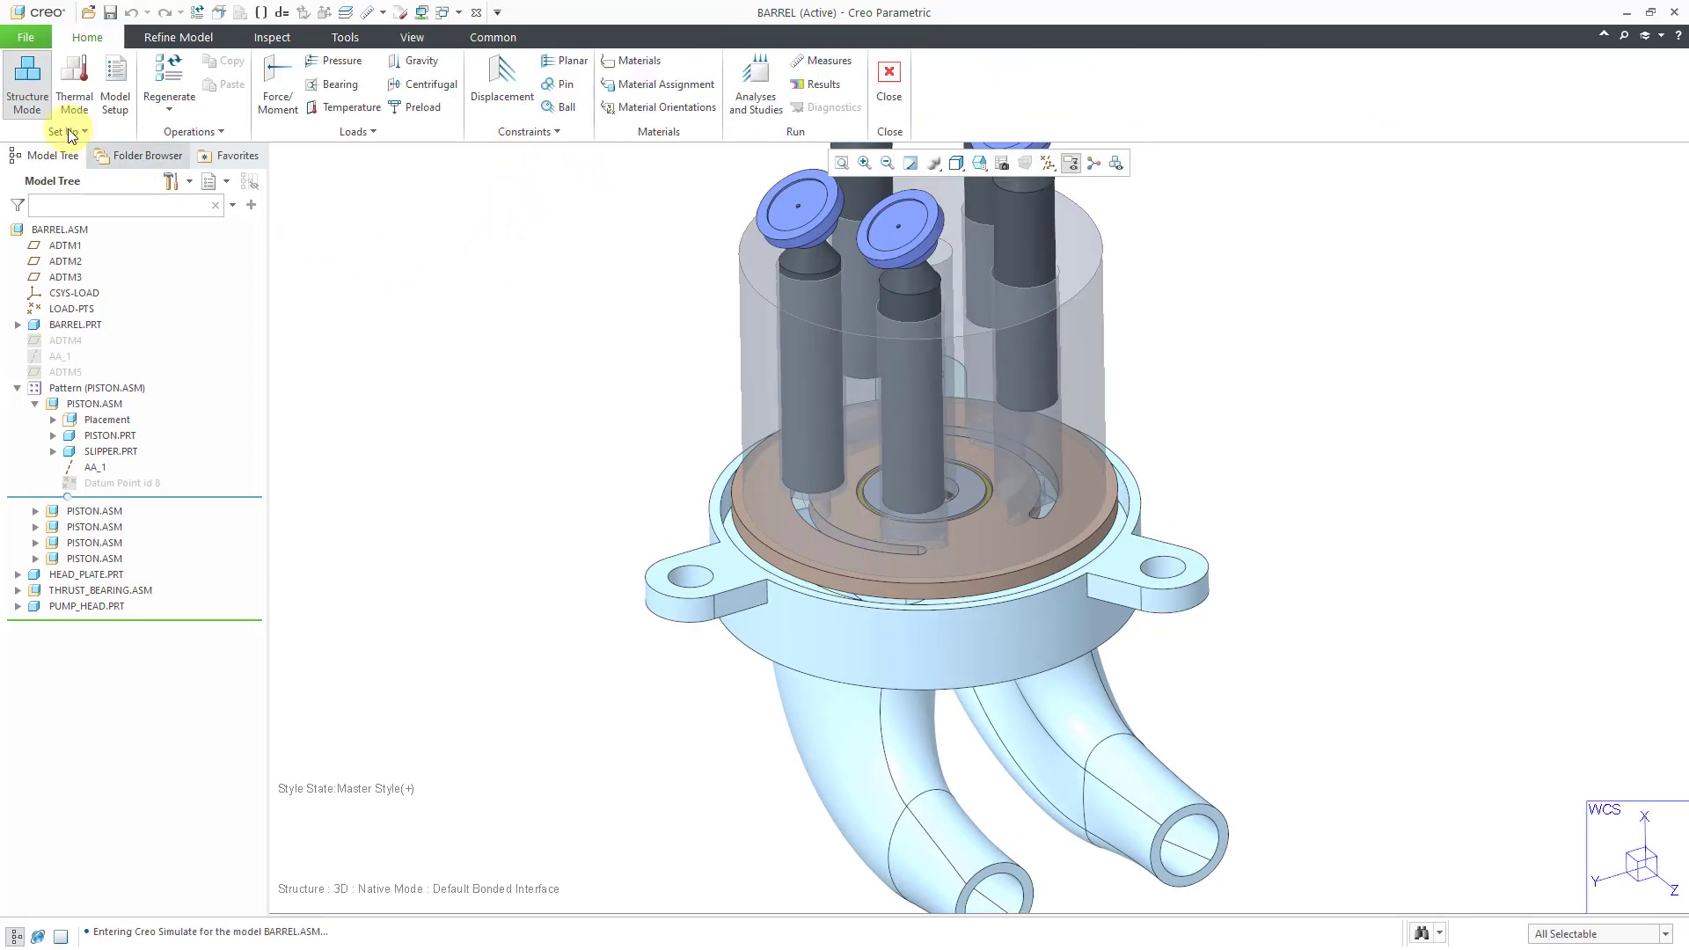
pyautogui.moveTo(554, 321)
pyautogui.mouseDown(button='middle')
pyautogui.moveTo(554, 422)
pyautogui.moveTo(538, 422)
pyautogui.mouseUp(button='middle')
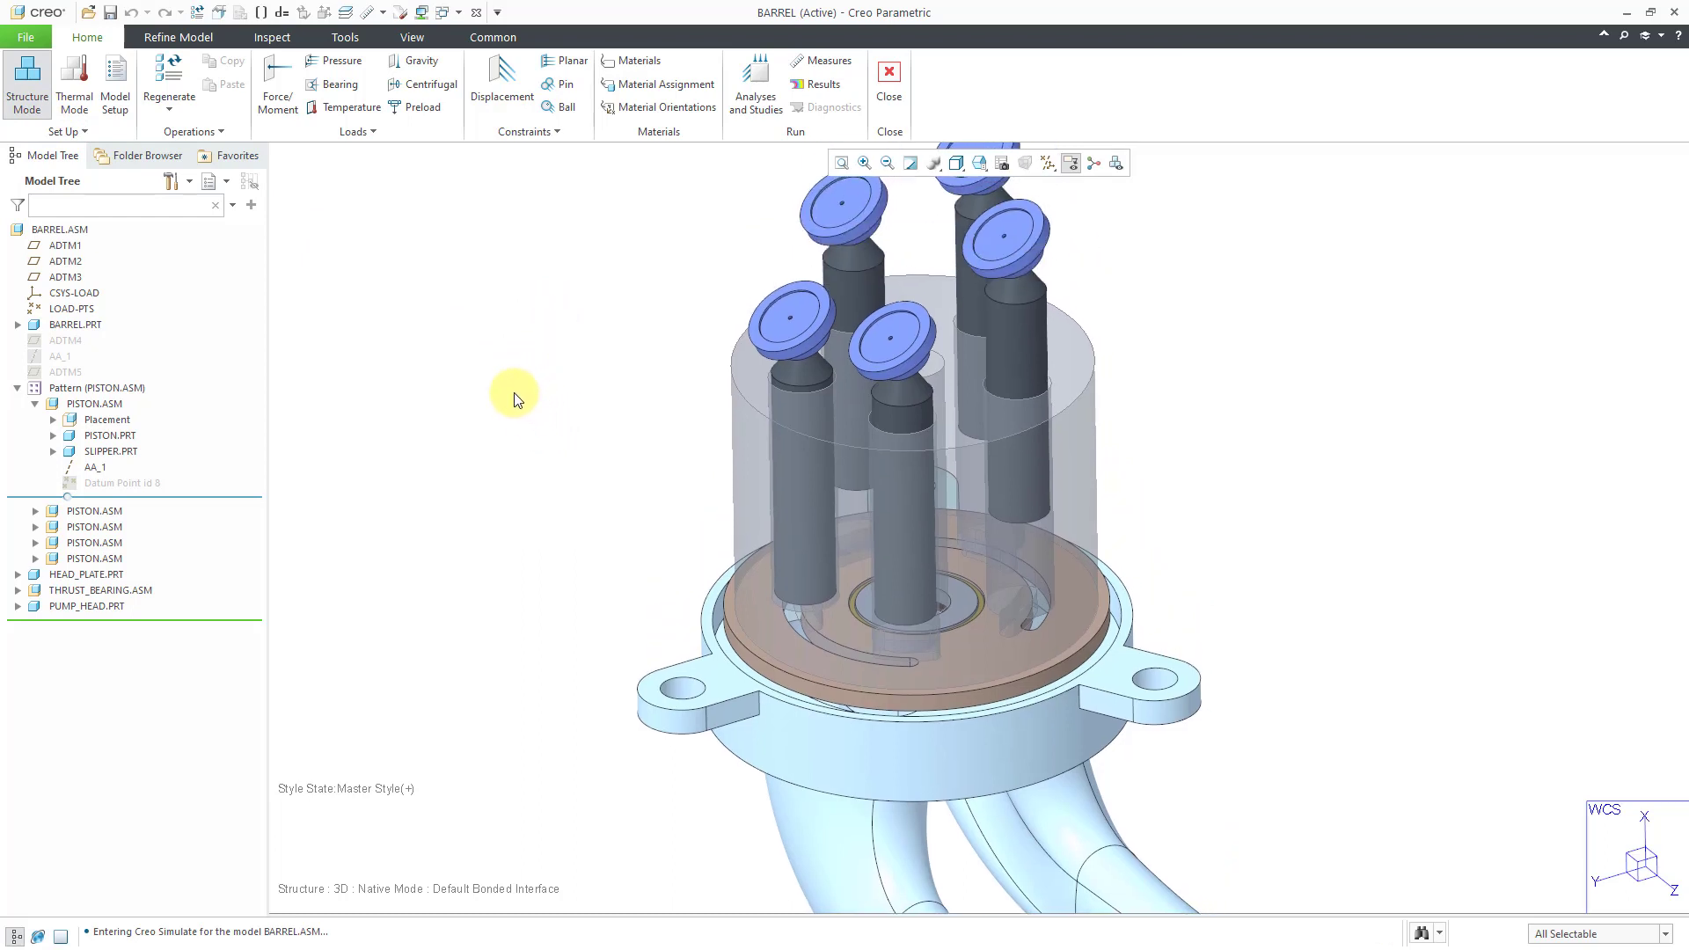
# Create a displacement constraint in ConstraintSet1 on the surfaces of the pump head's three mounting holes, with X, Y and Z translation fixed and rotation free
pyautogui.click(496, 79)
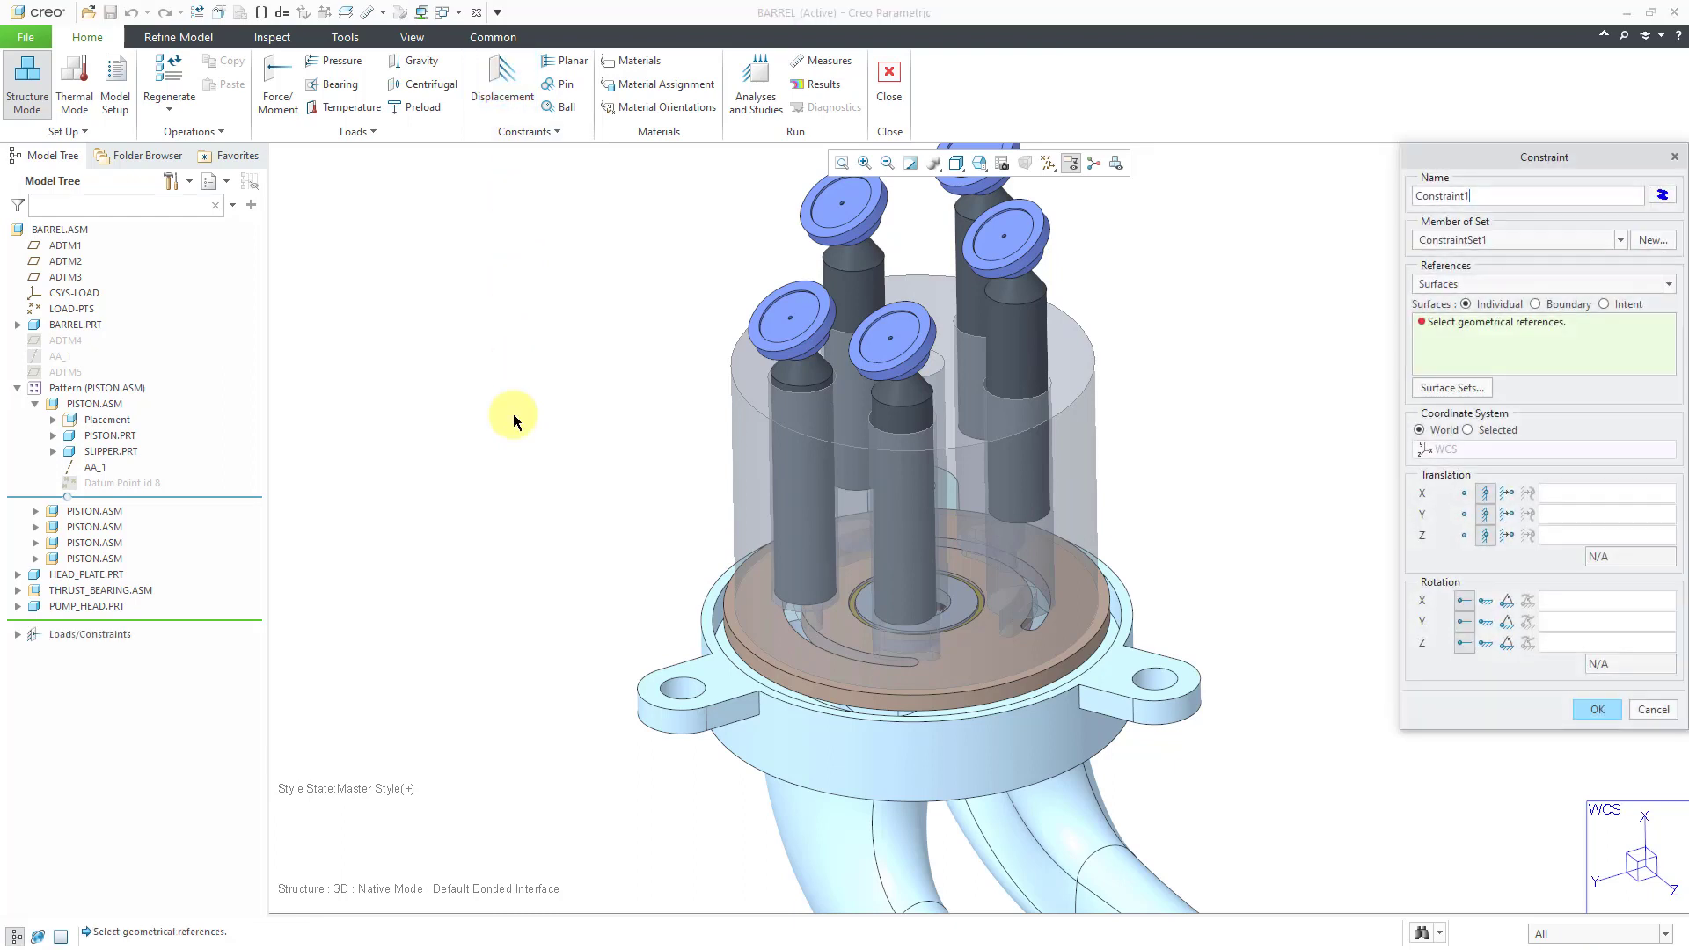
pyautogui.click(684, 688)
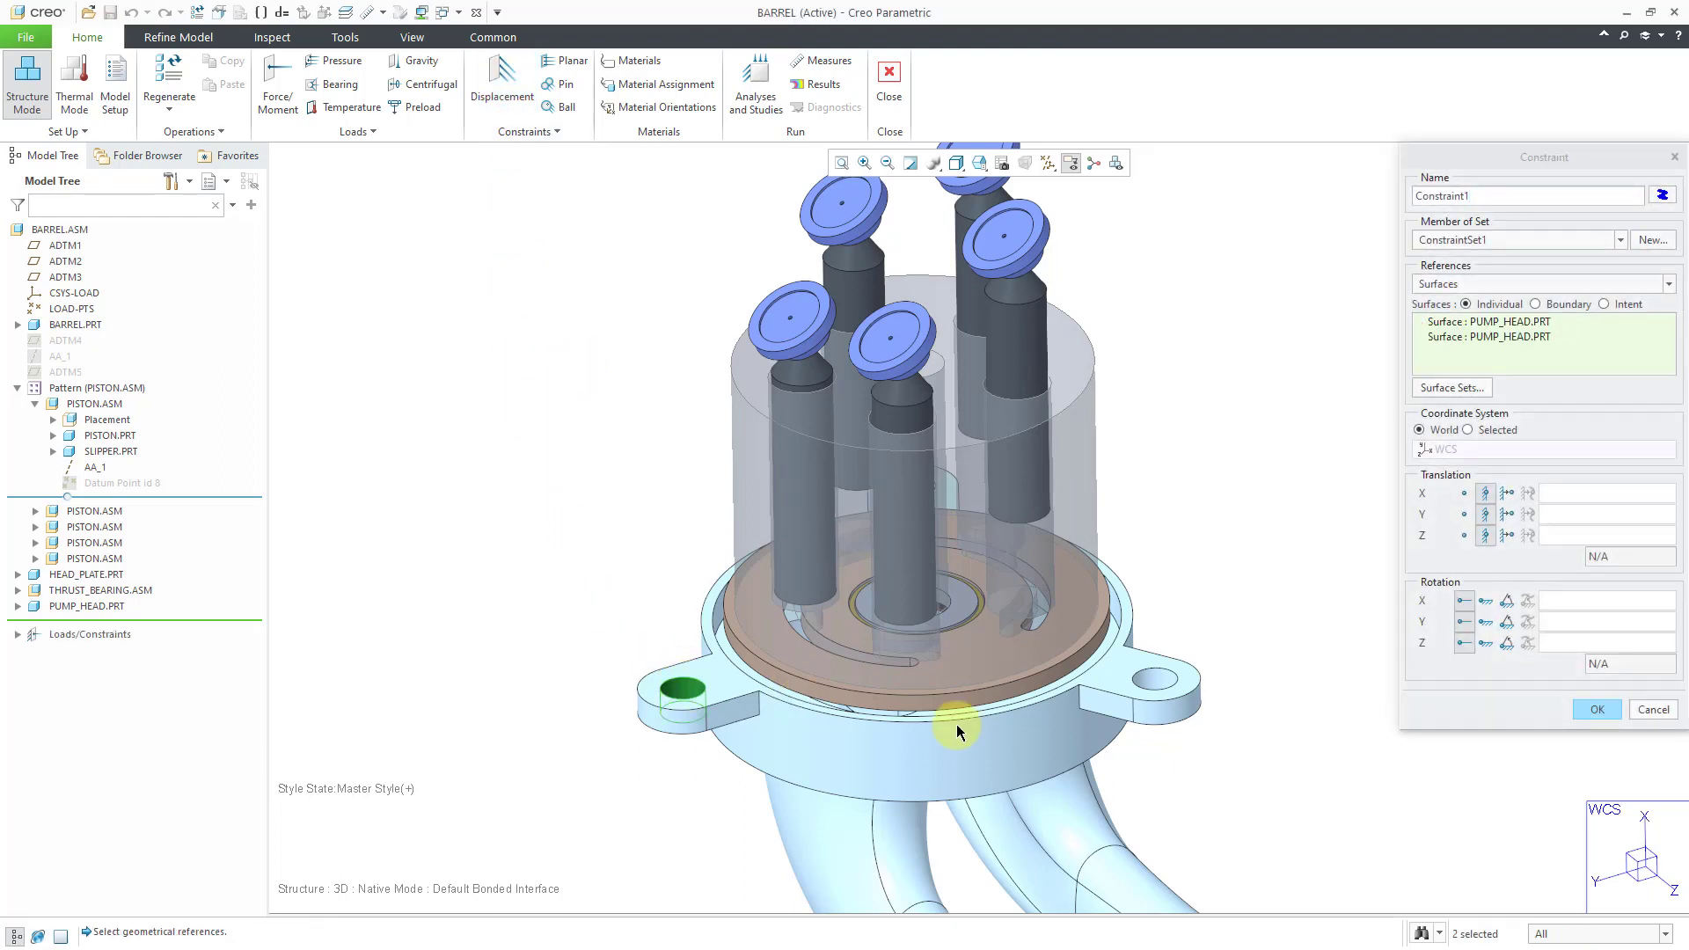
pyautogui.click(1147, 684)
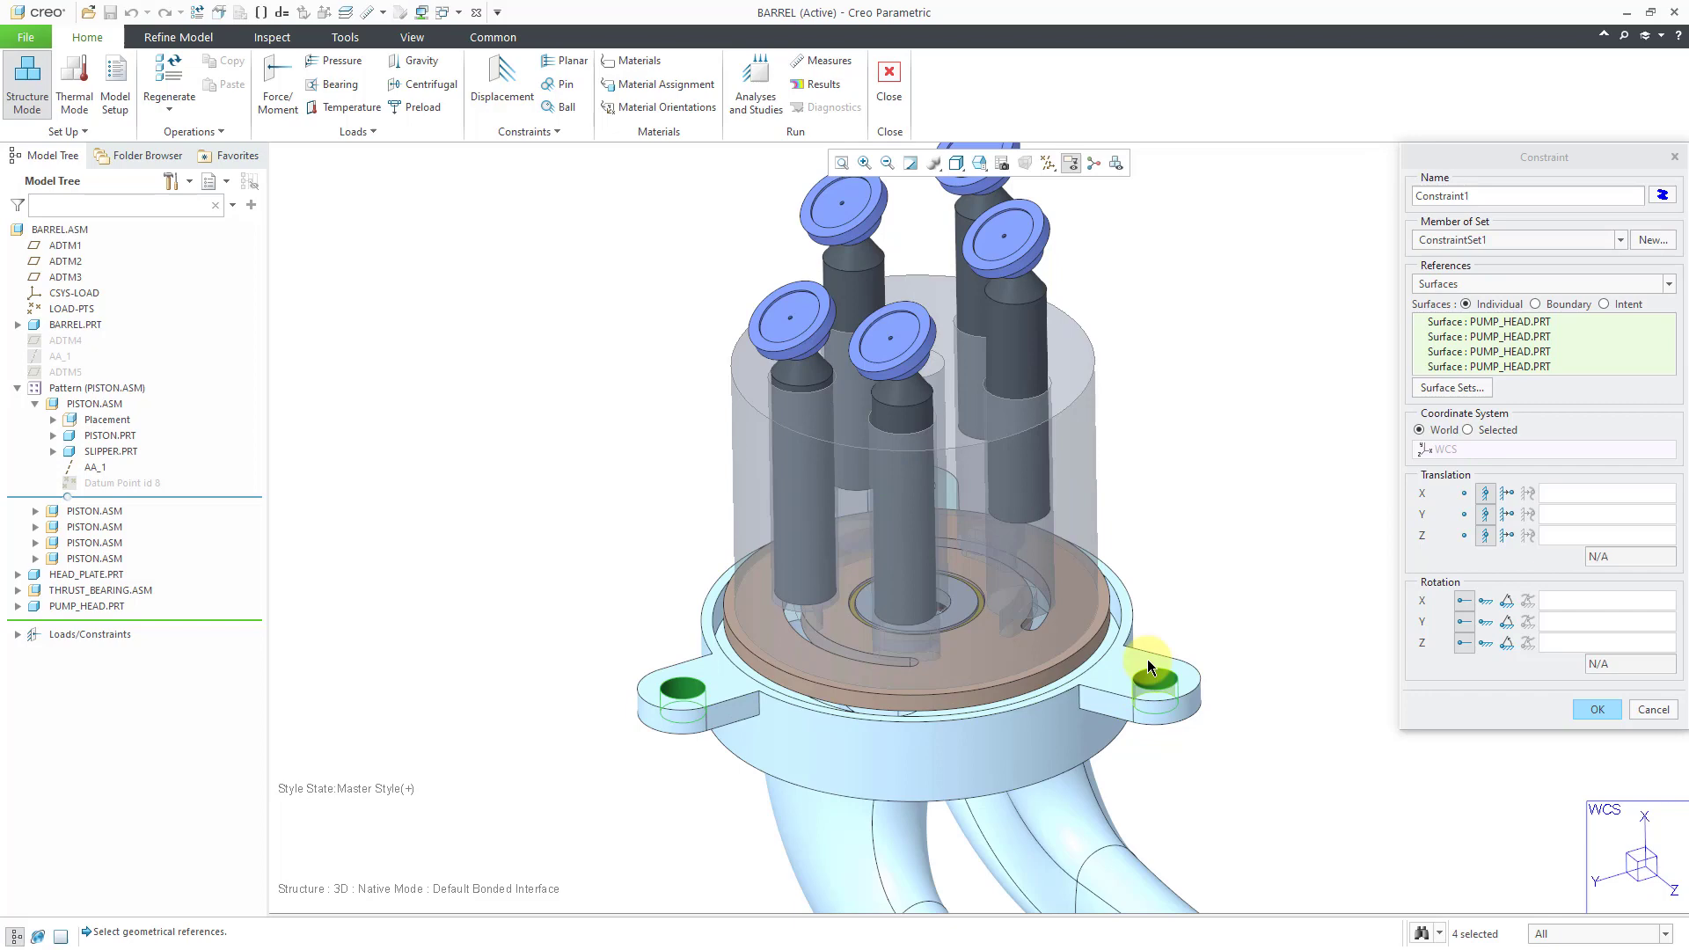
pyautogui.moveTo(1147, 658); pyautogui.dragTo(1116, 607, button='middle')
pyautogui.click(1098, 545)
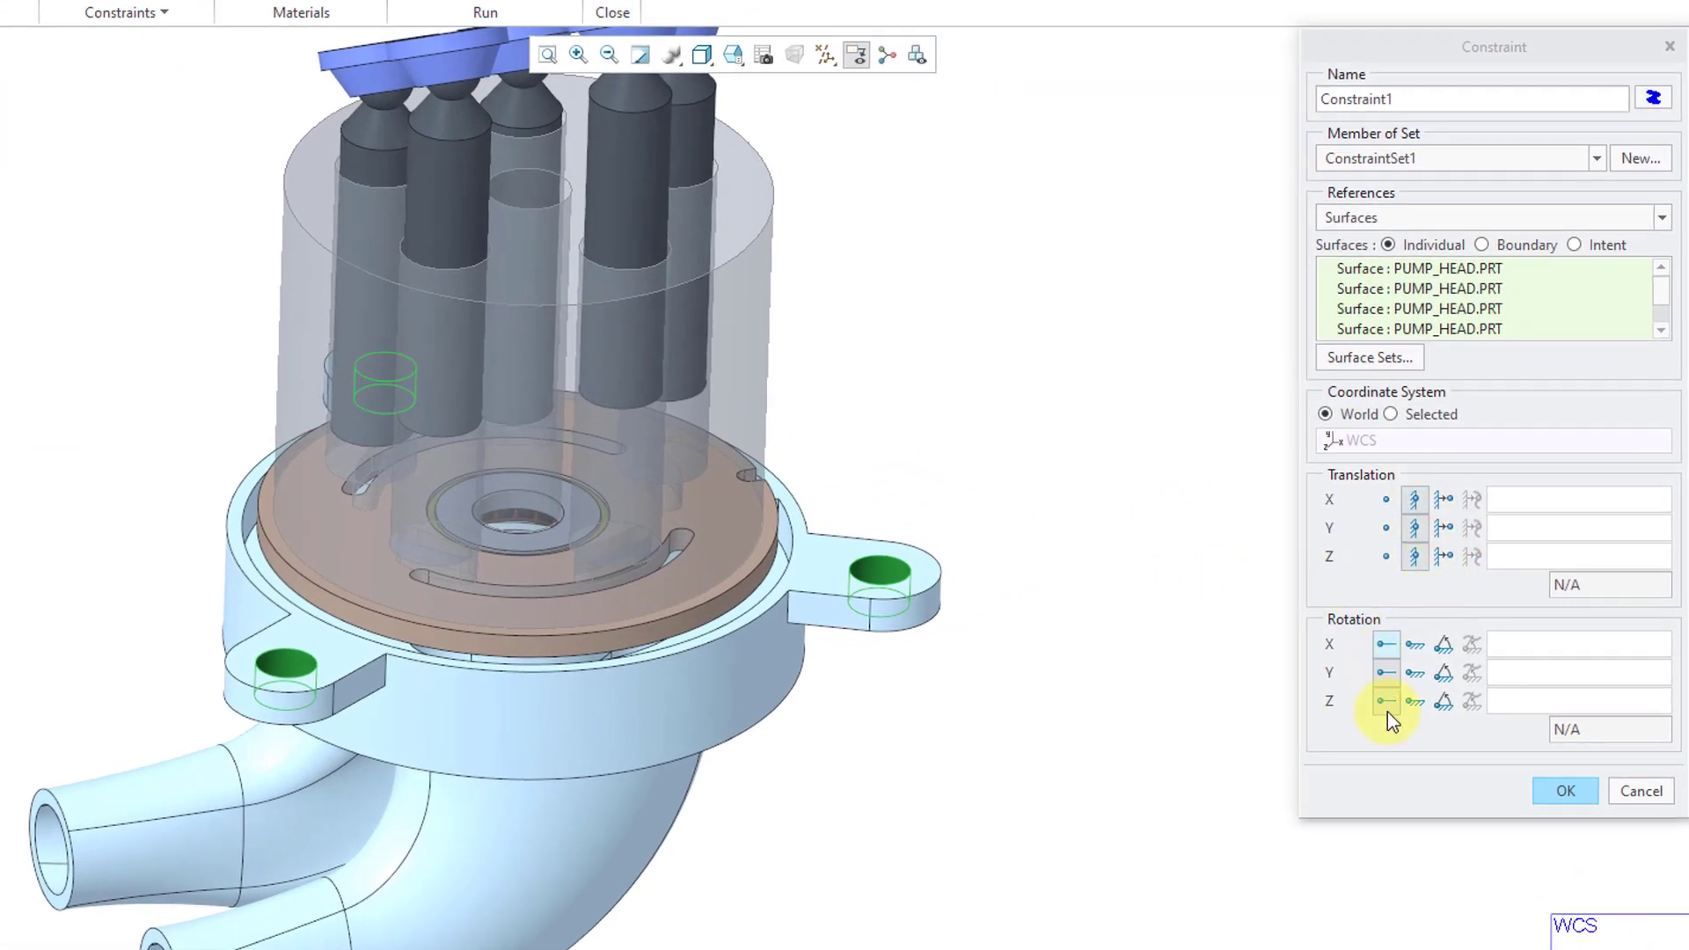
pyautogui.scroll(-3, 848, 577)
pyautogui.moveTo(848, 577)
pyautogui.mouseDown(button='middle')
pyautogui.moveTo(803, 557)
pyautogui.moveTo(948, 508)
pyautogui.moveTo(1018, 554)
pyautogui.moveTo(1033, 592)
pyautogui.moveTo(1014, 615)
pyautogui.mouseUp(button='middle')
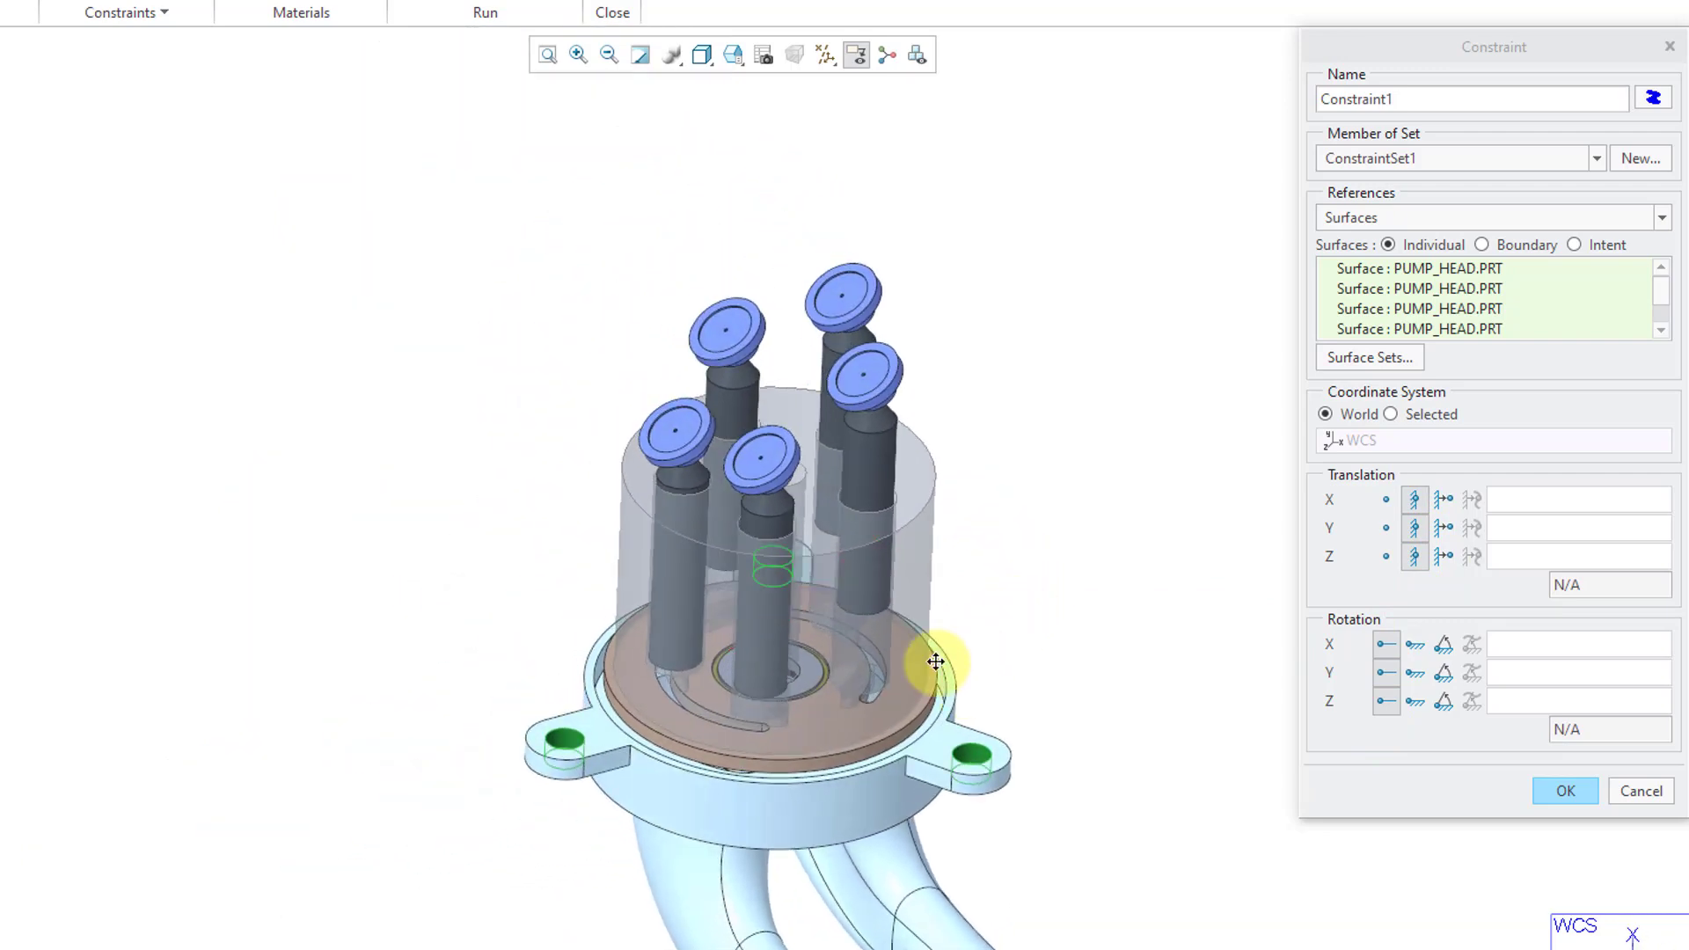
pyautogui.keyDown('shift'); pyautogui.moveTo(935, 662); pyautogui.dragTo(754, 584, button='middle'); pyautogui.keyUp('shift')
pyautogui.moveTo(853, 565)
pyautogui.mouseDown(button='middle')
pyautogui.moveTo(801, 549)
pyautogui.moveTo(839, 556)
pyautogui.mouseUp(button='middle')
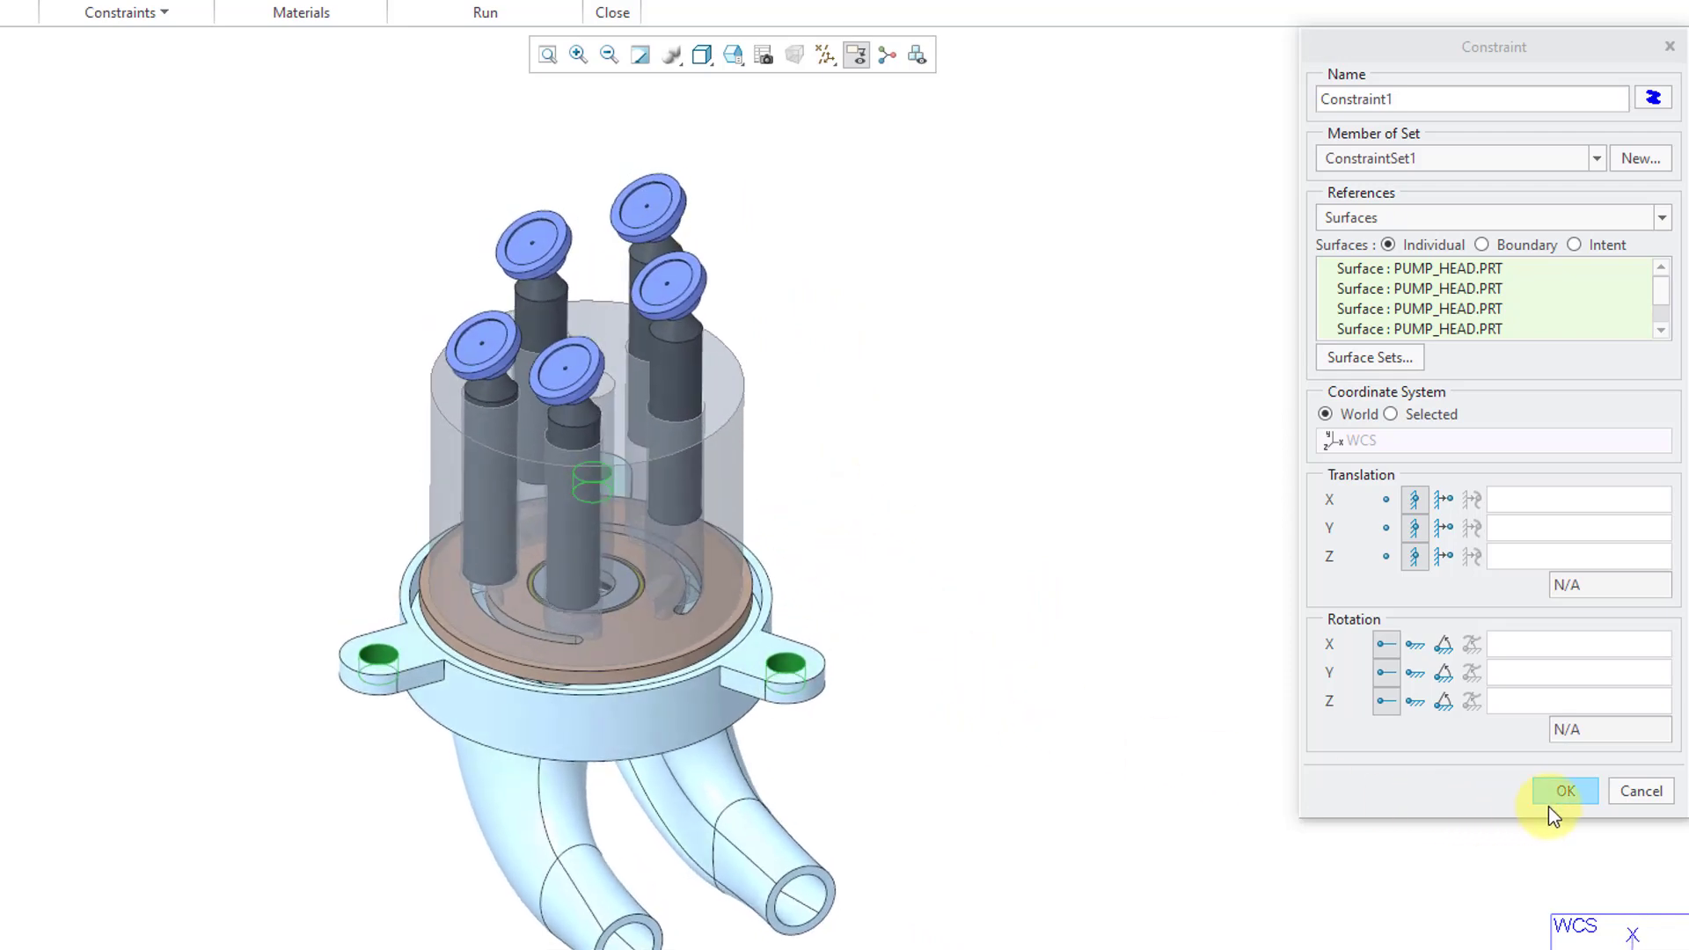
pyautogui.click(1559, 791)
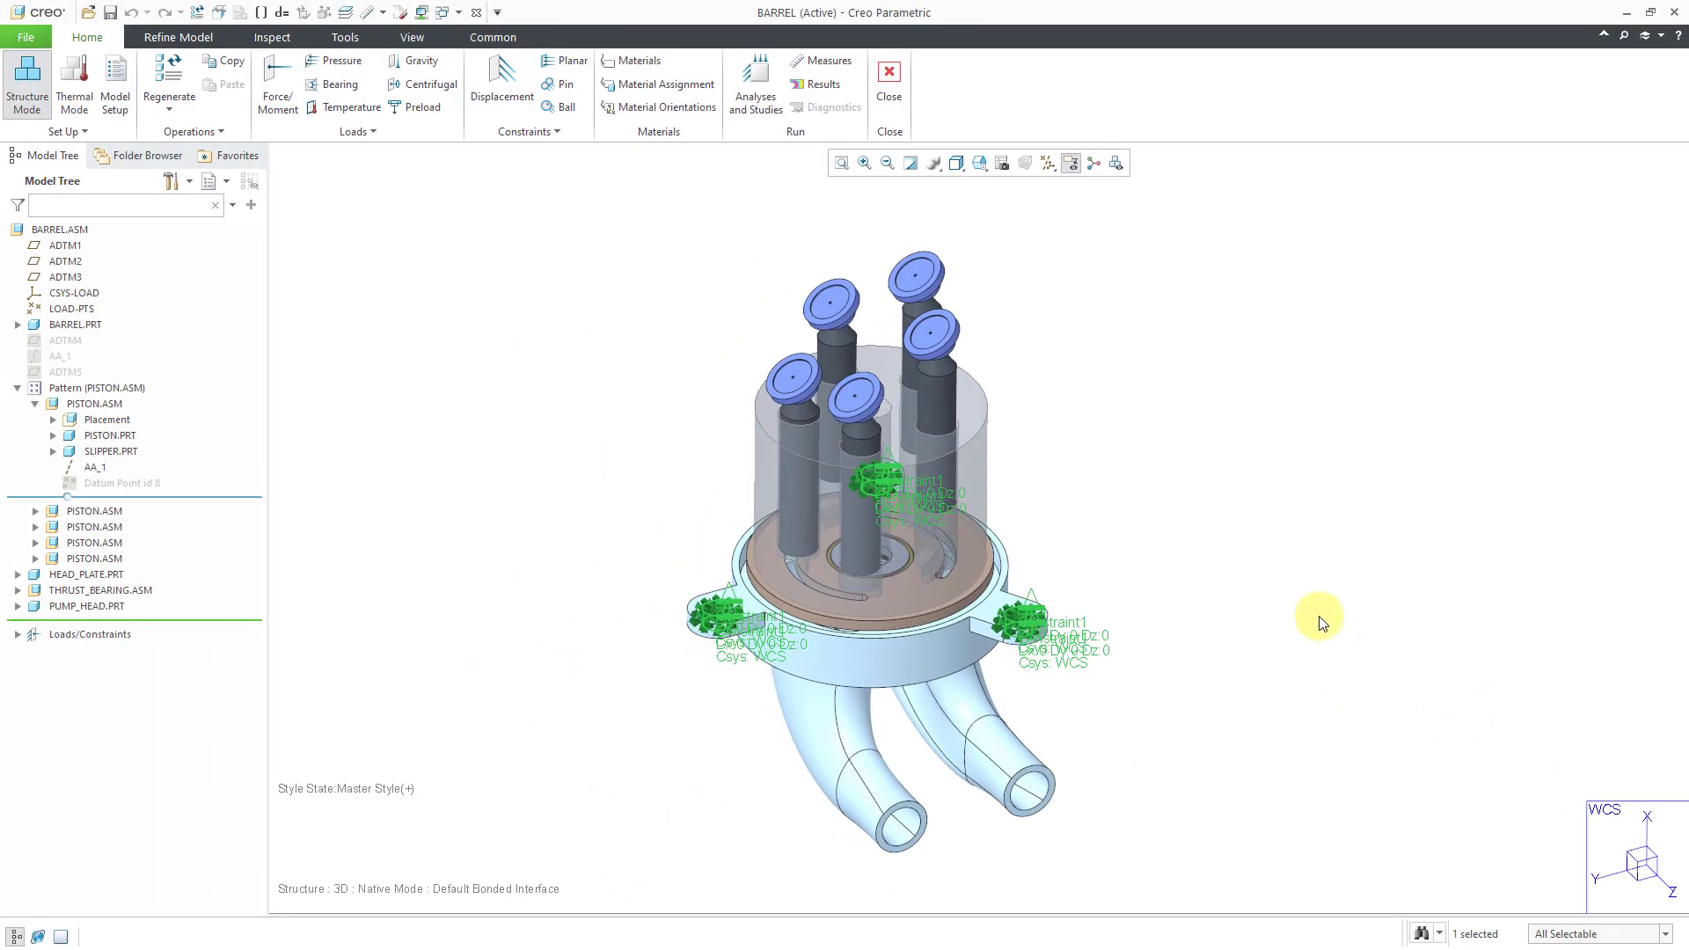
pyautogui.click(1195, 505)
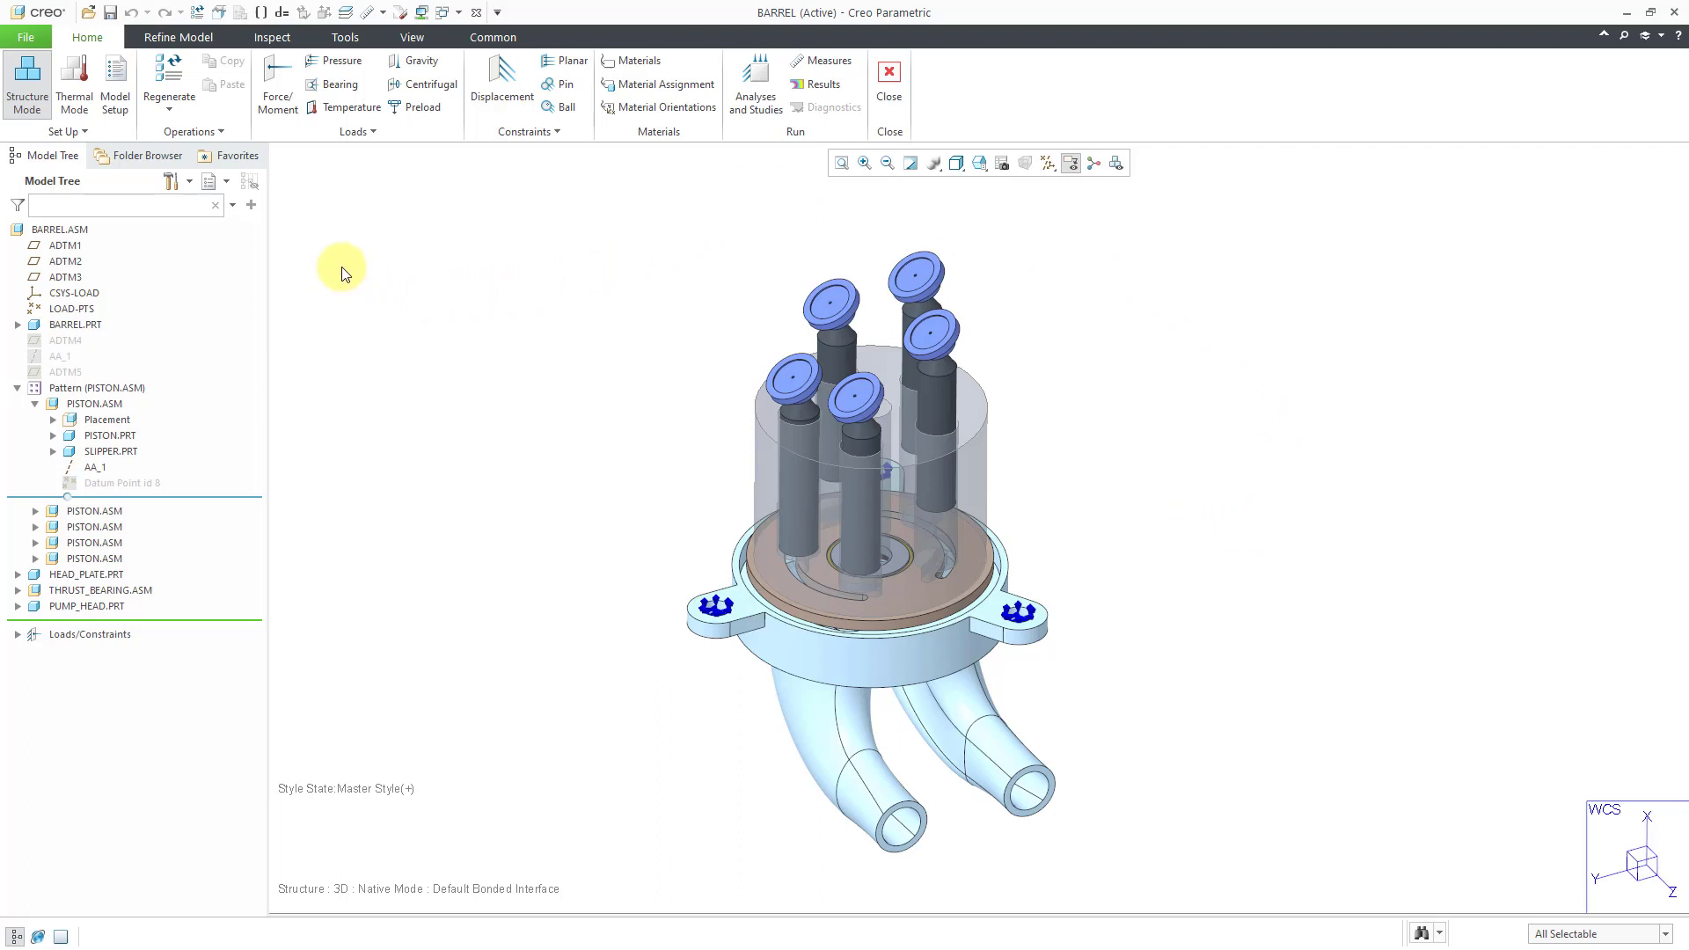
# Start a force/moment load in LoadSet1 that references the top surface of BARREL.PRT
pyautogui.click(278, 97)
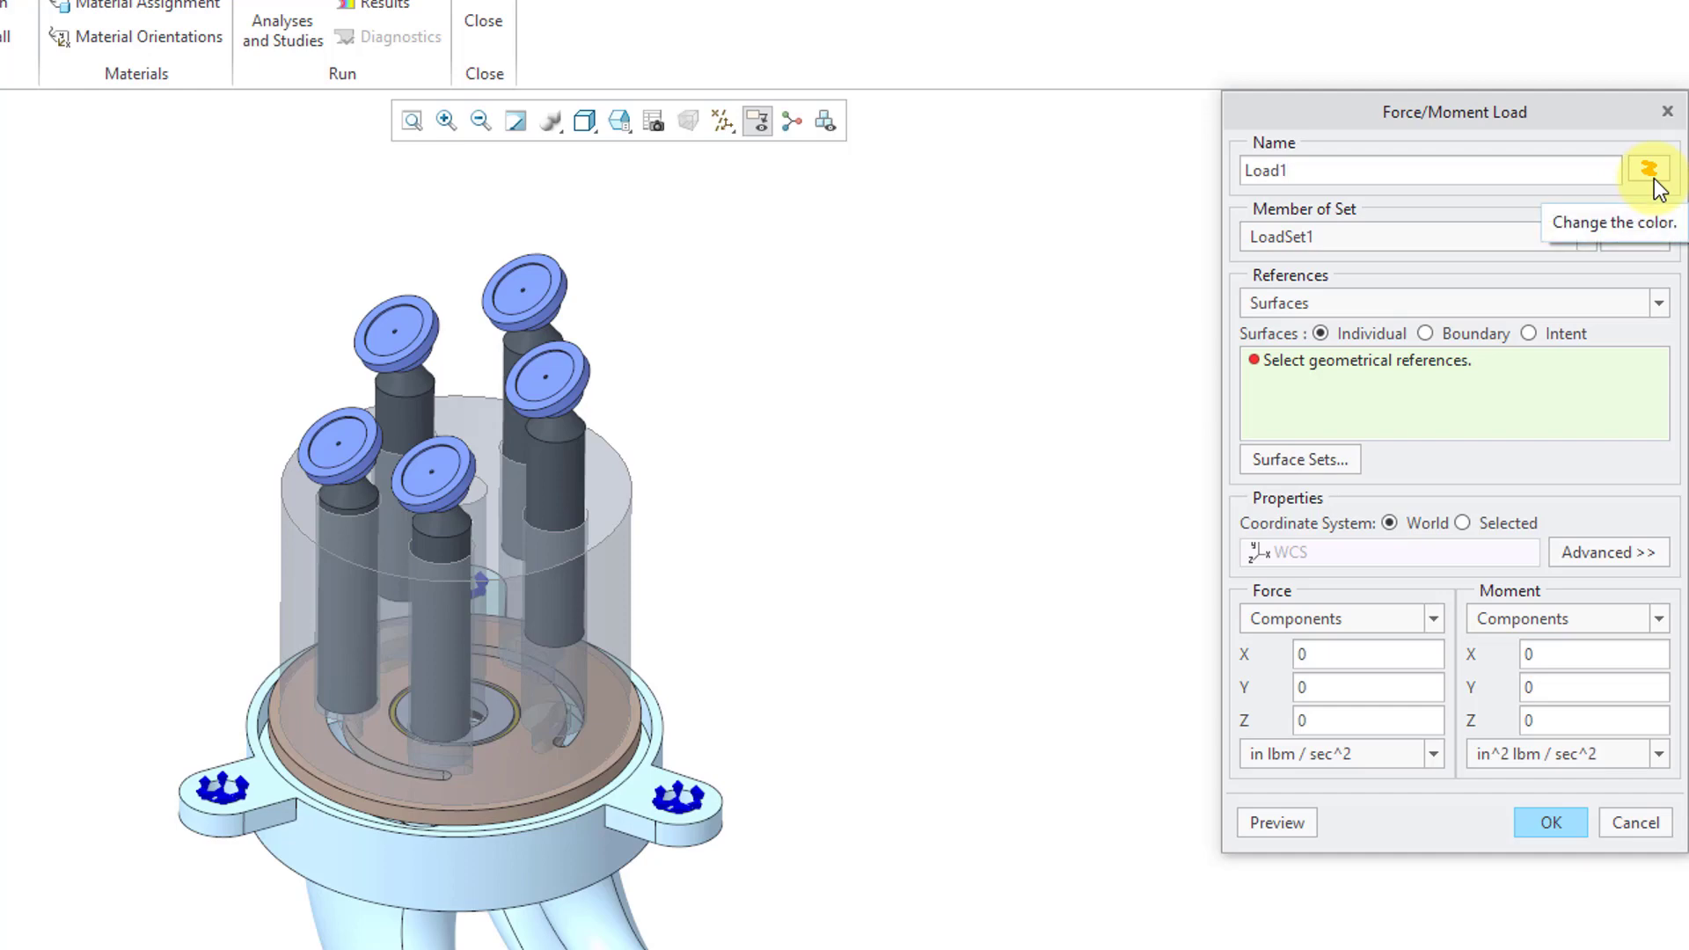
pyautogui.click(1392, 240)
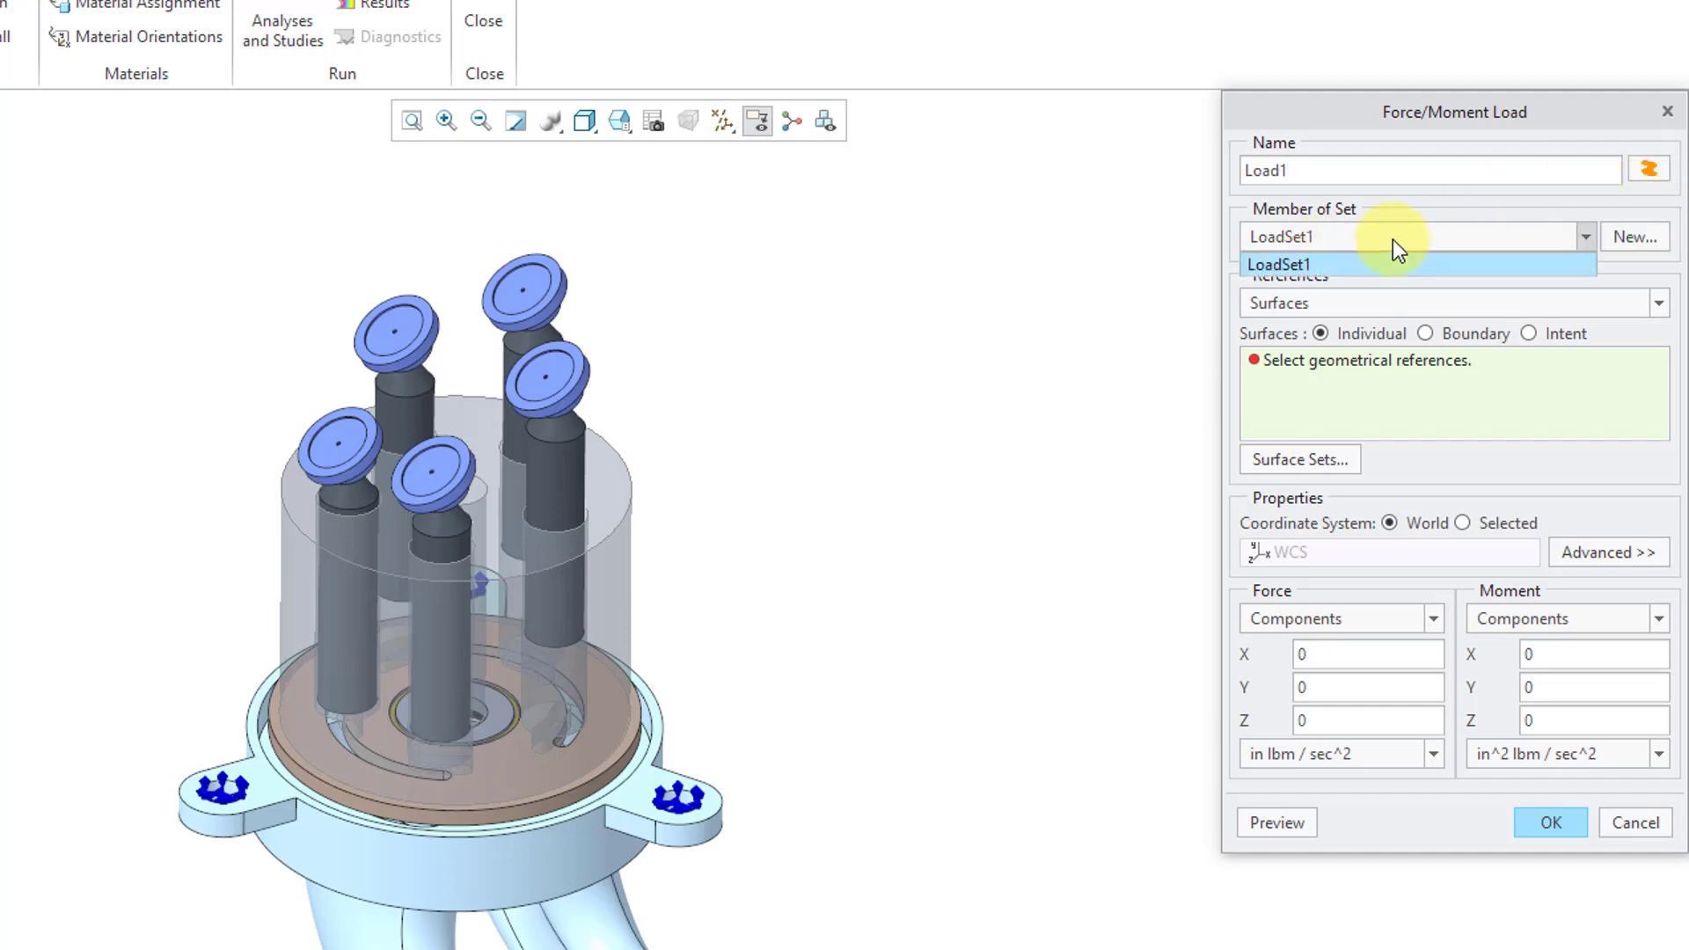
pyautogui.click(1392, 240)
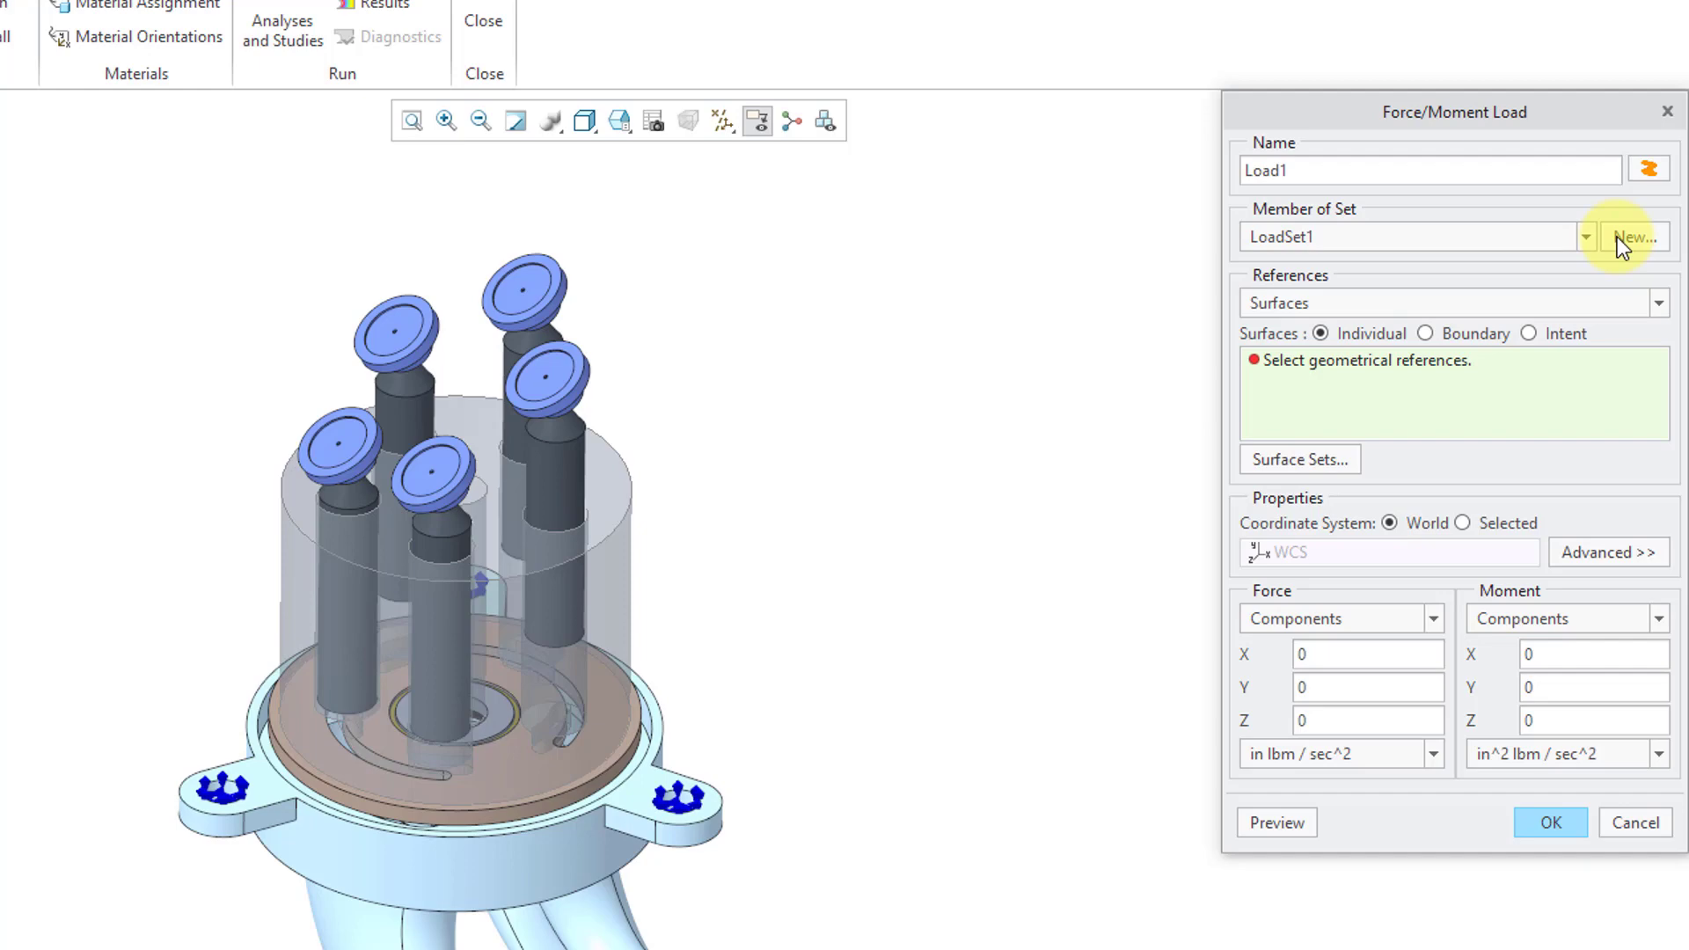
pyautogui.click(1526, 308)
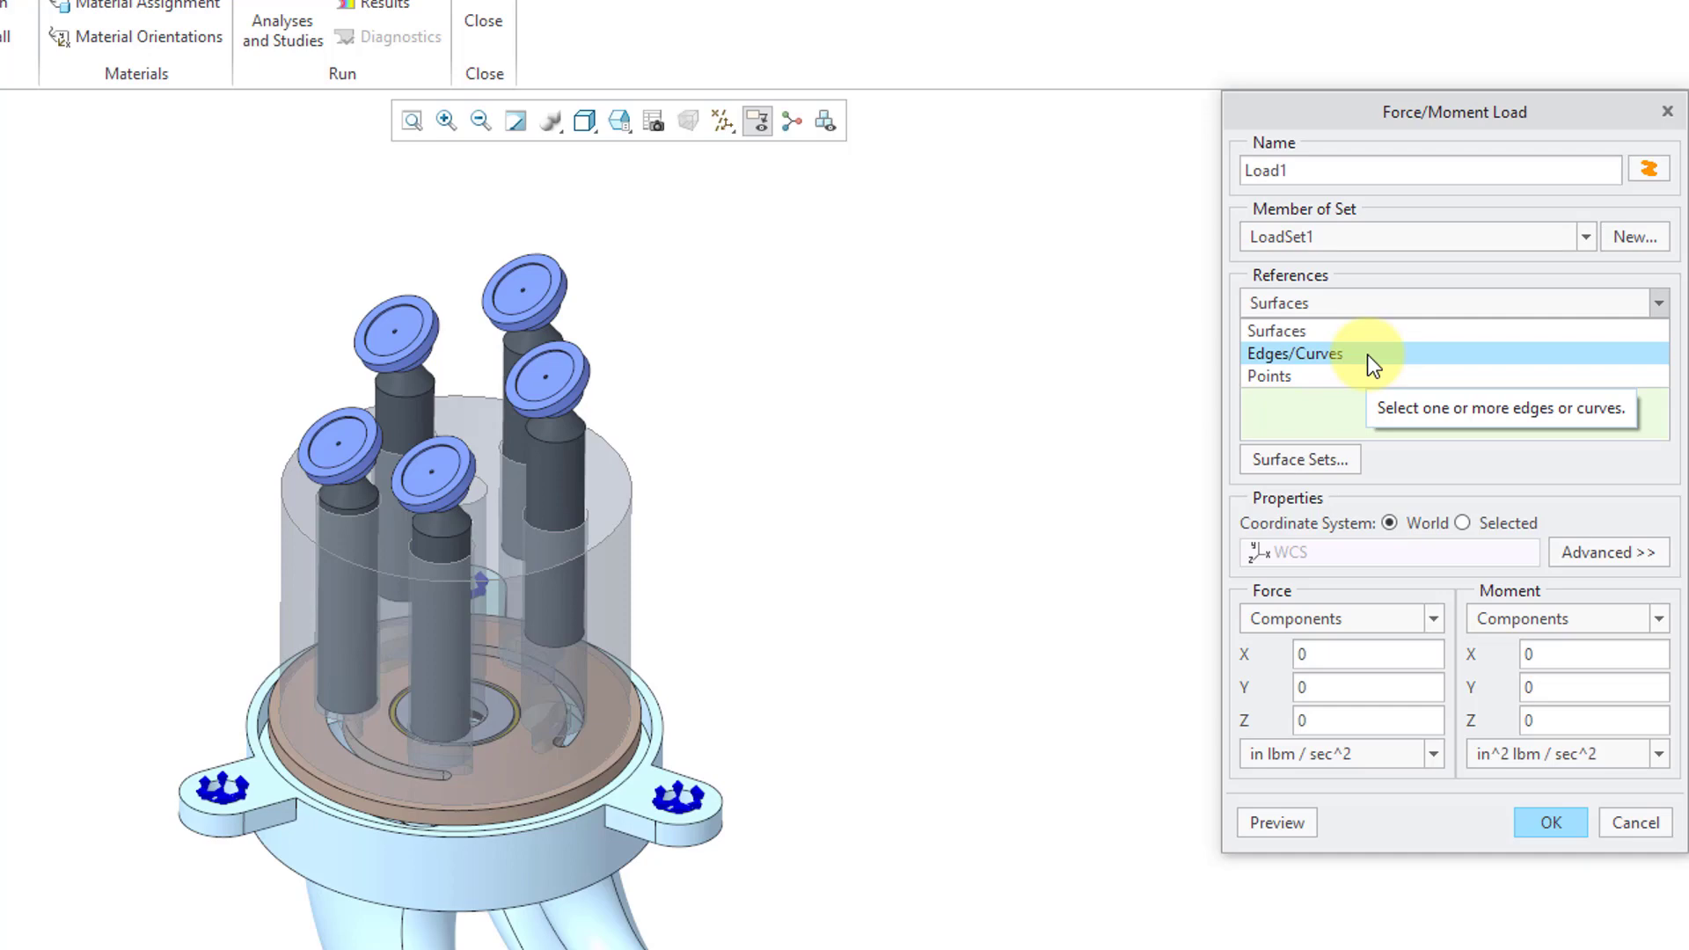
pyautogui.click(1365, 332)
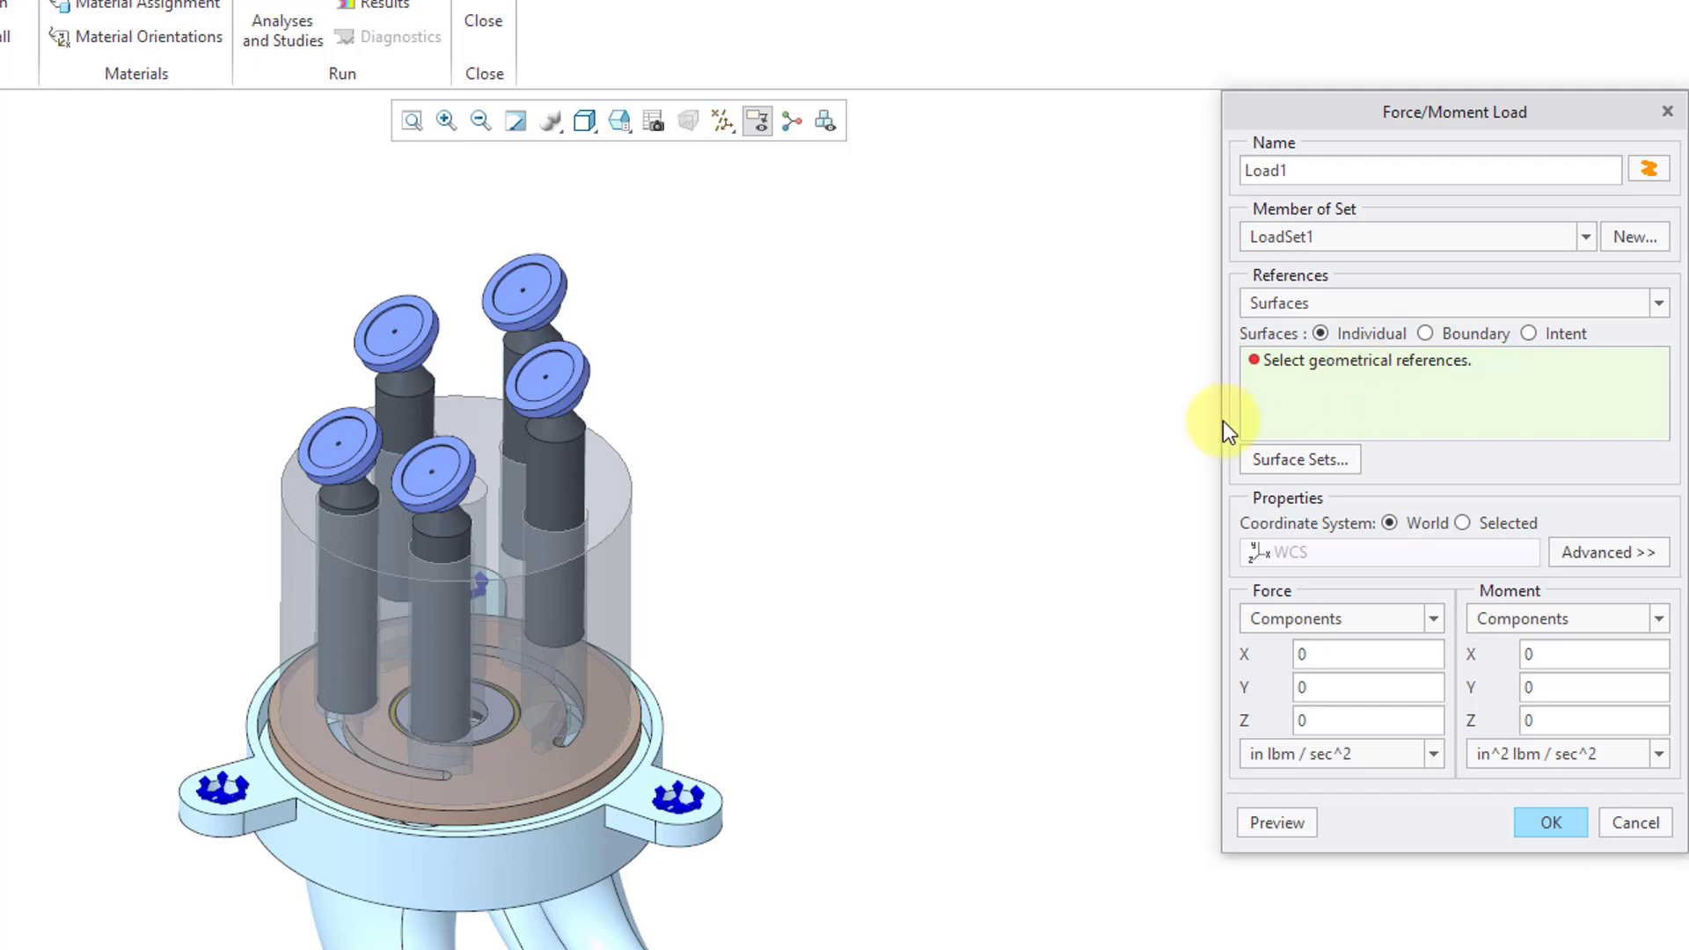
pyautogui.click(604, 492)
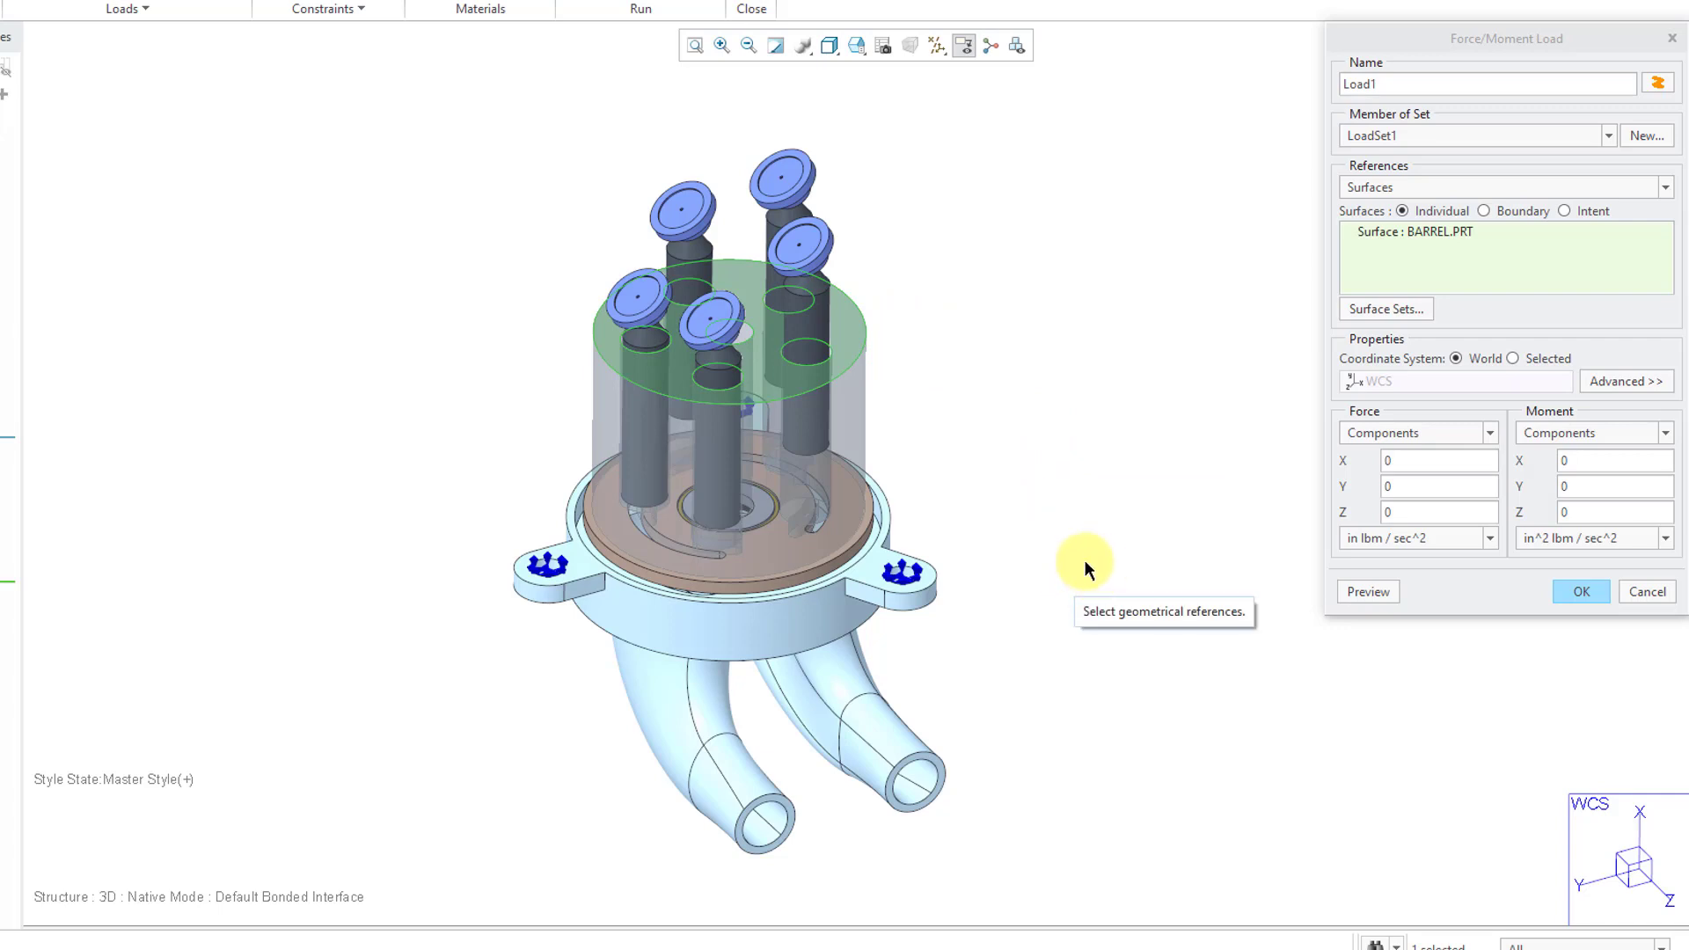
# Define the load's force by components as -100 N in X, preview it and create the load
pyautogui.click(1436, 434)
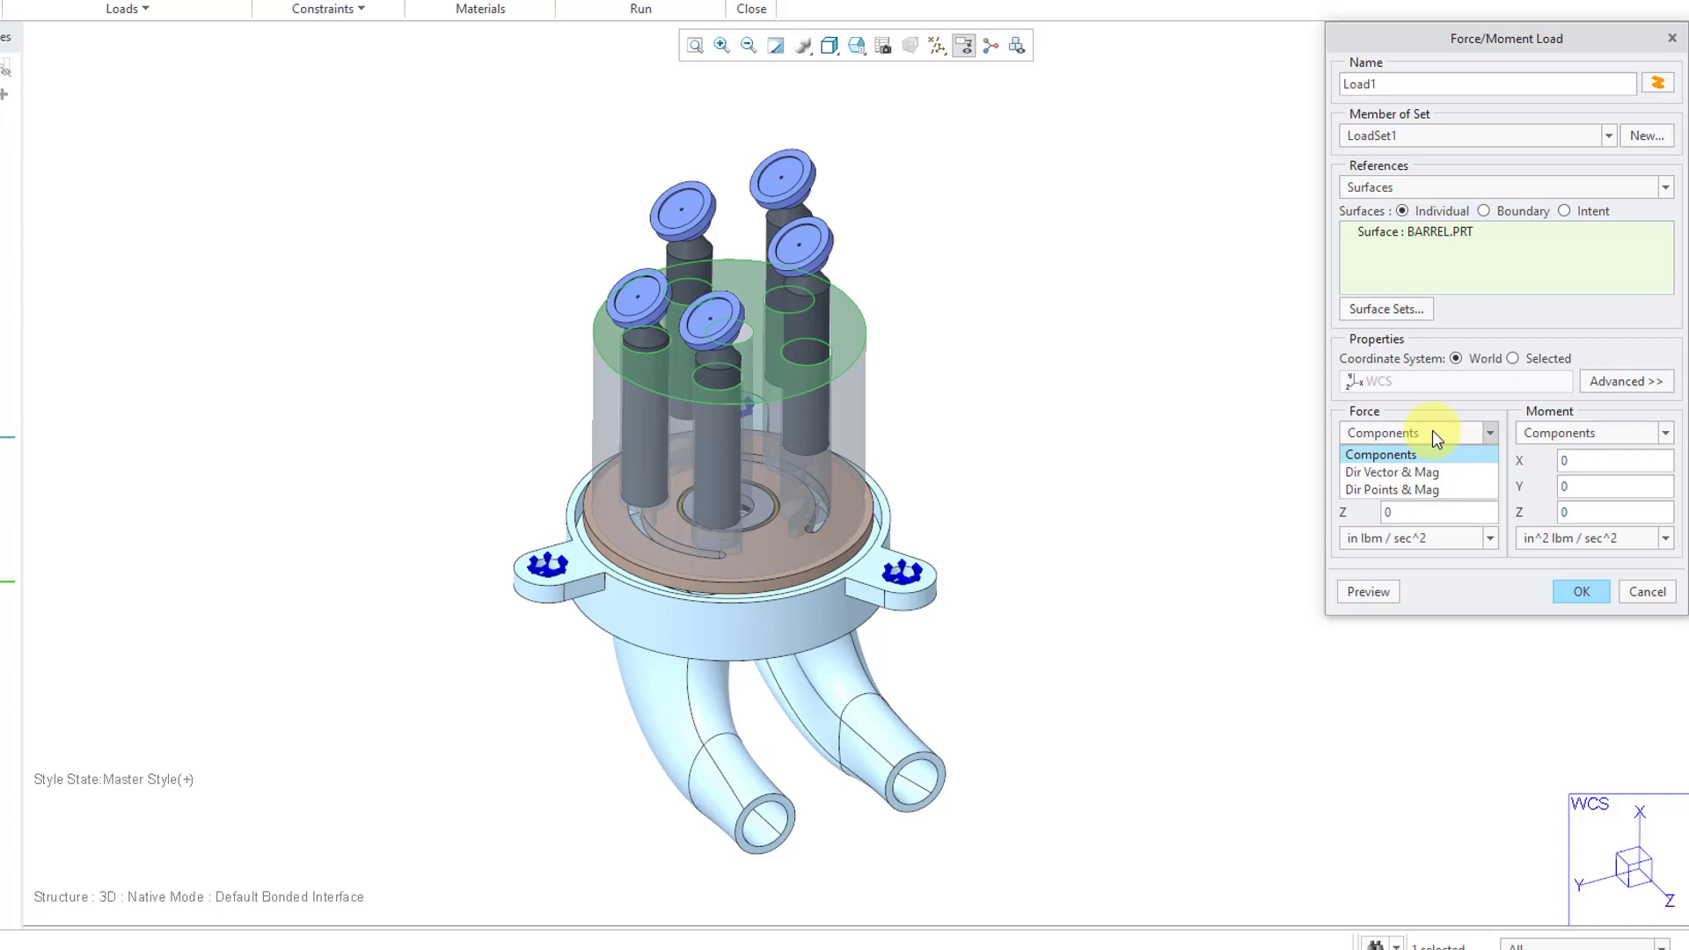
pyautogui.click(1432, 431)
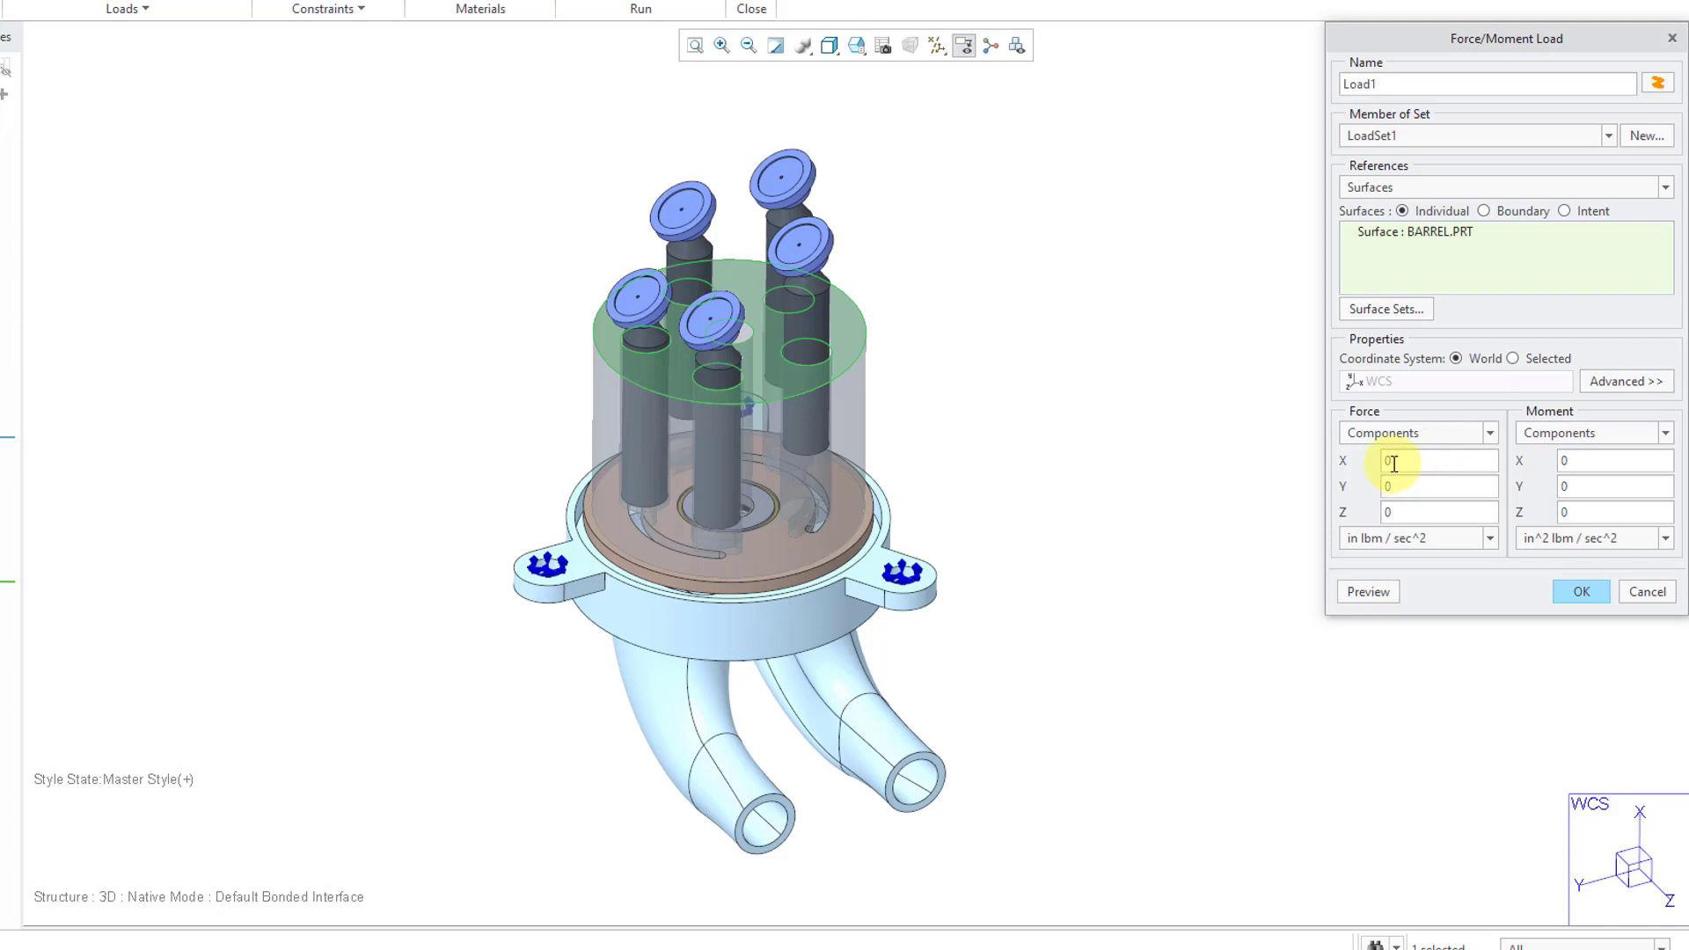
pyautogui.click(1491, 538)
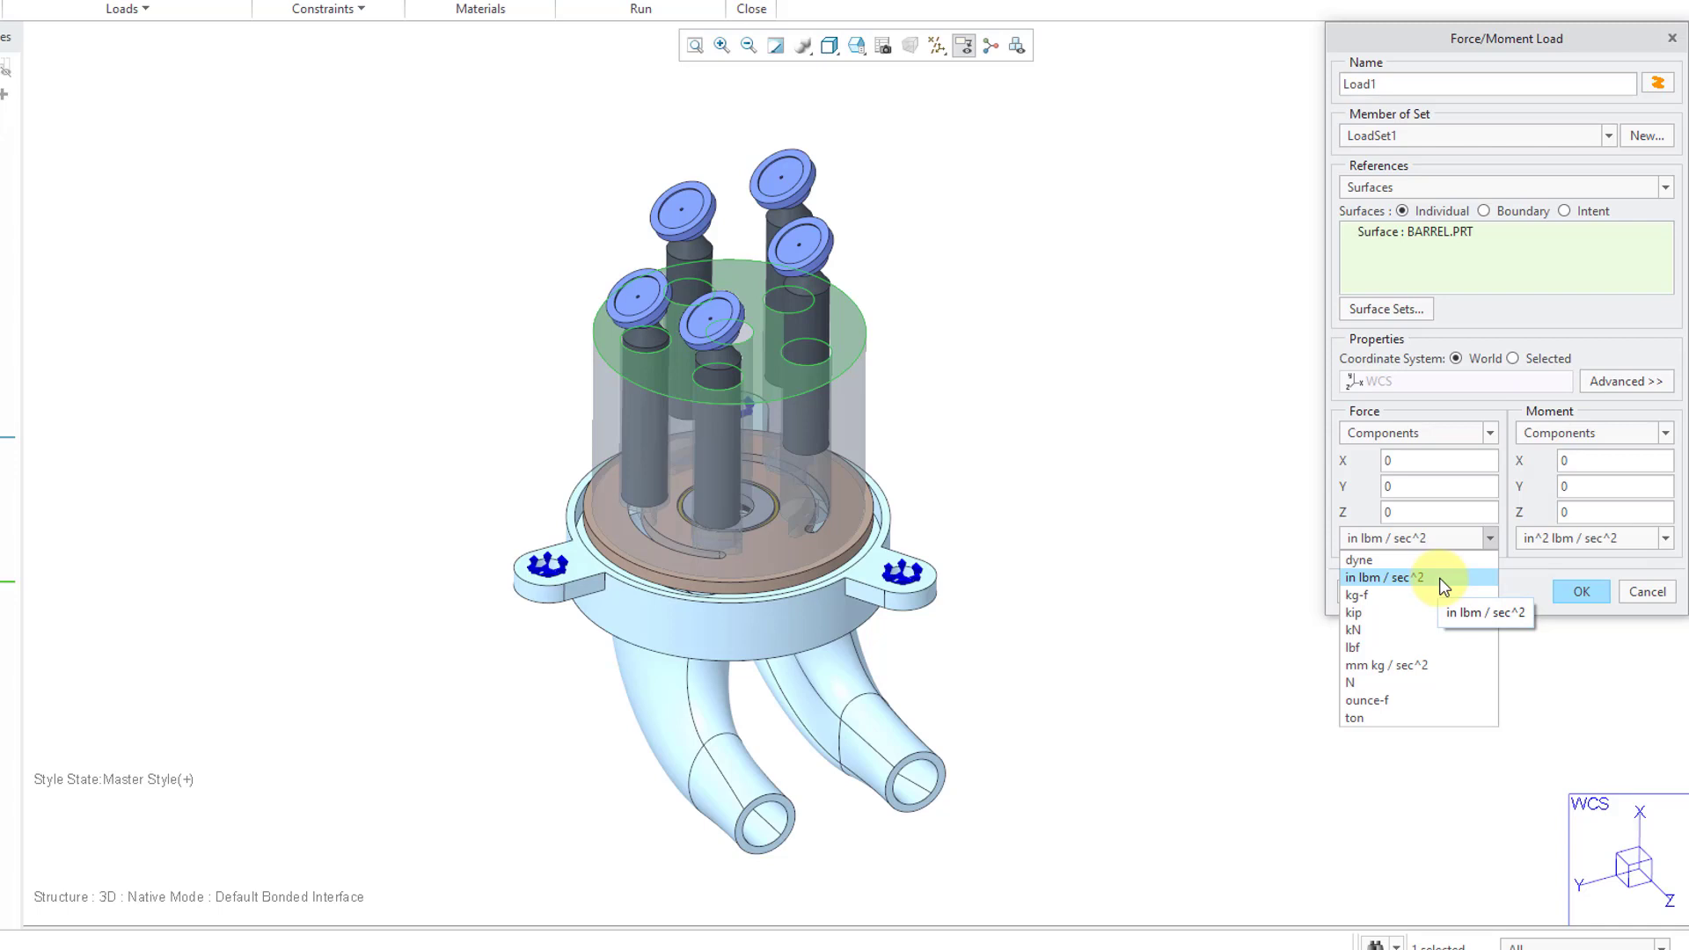
pyautogui.click(1426, 684)
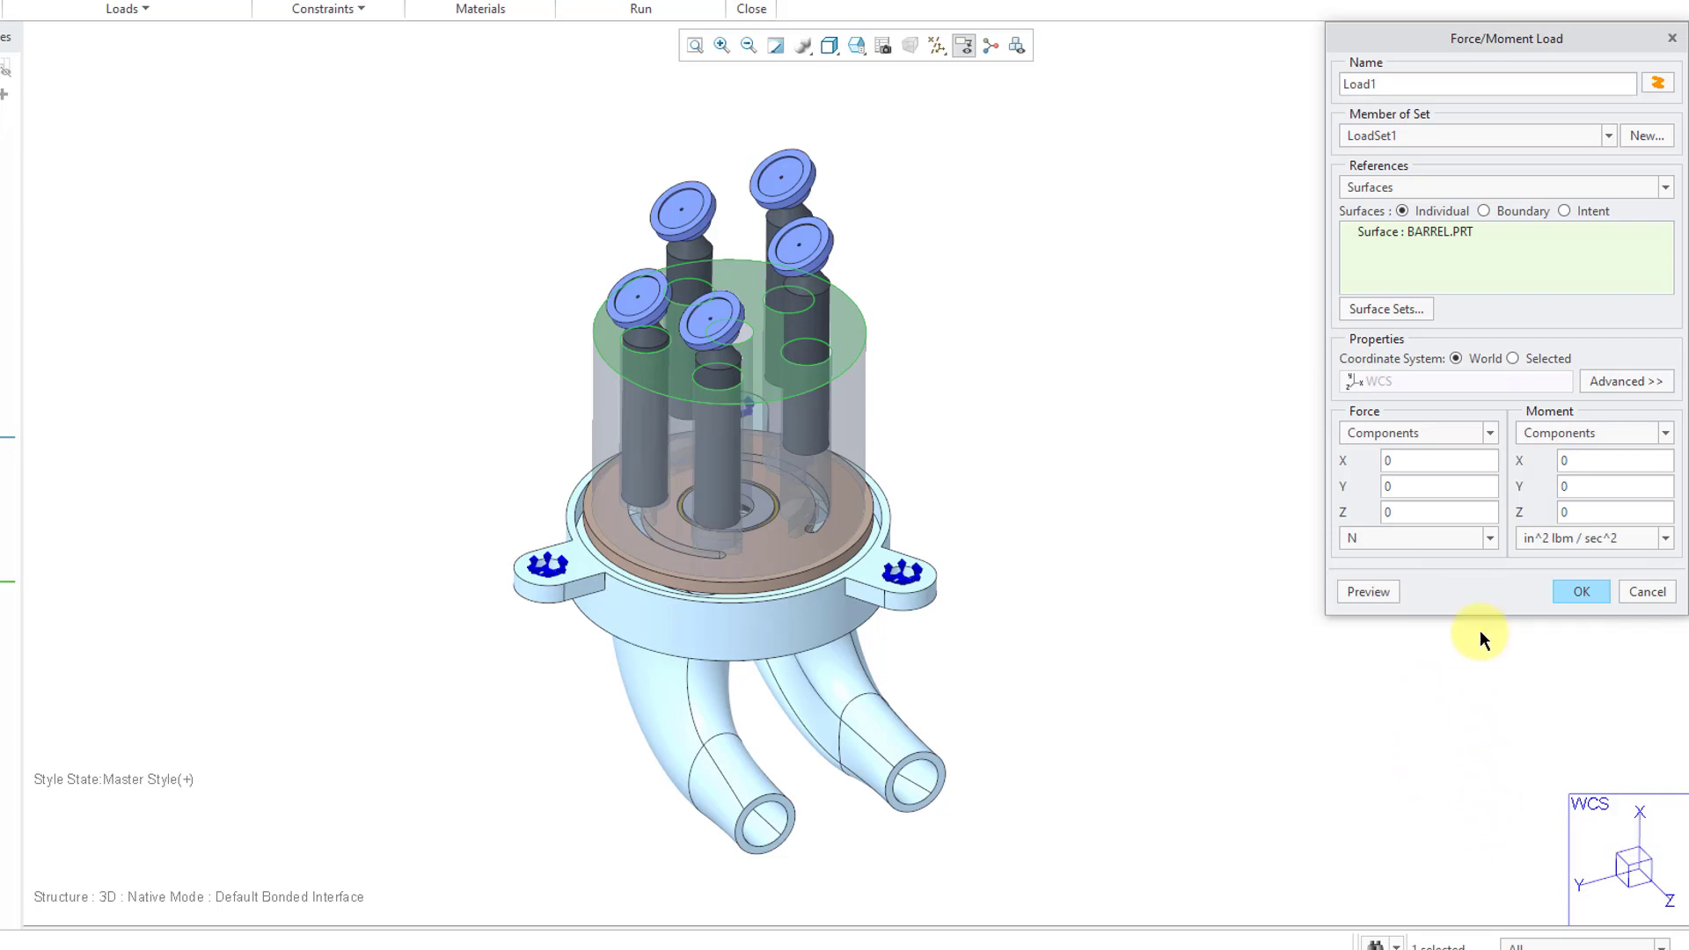
pyautogui.doubleClick(1431, 463)
pyautogui.write('-100')
pyautogui.click(1366, 591)
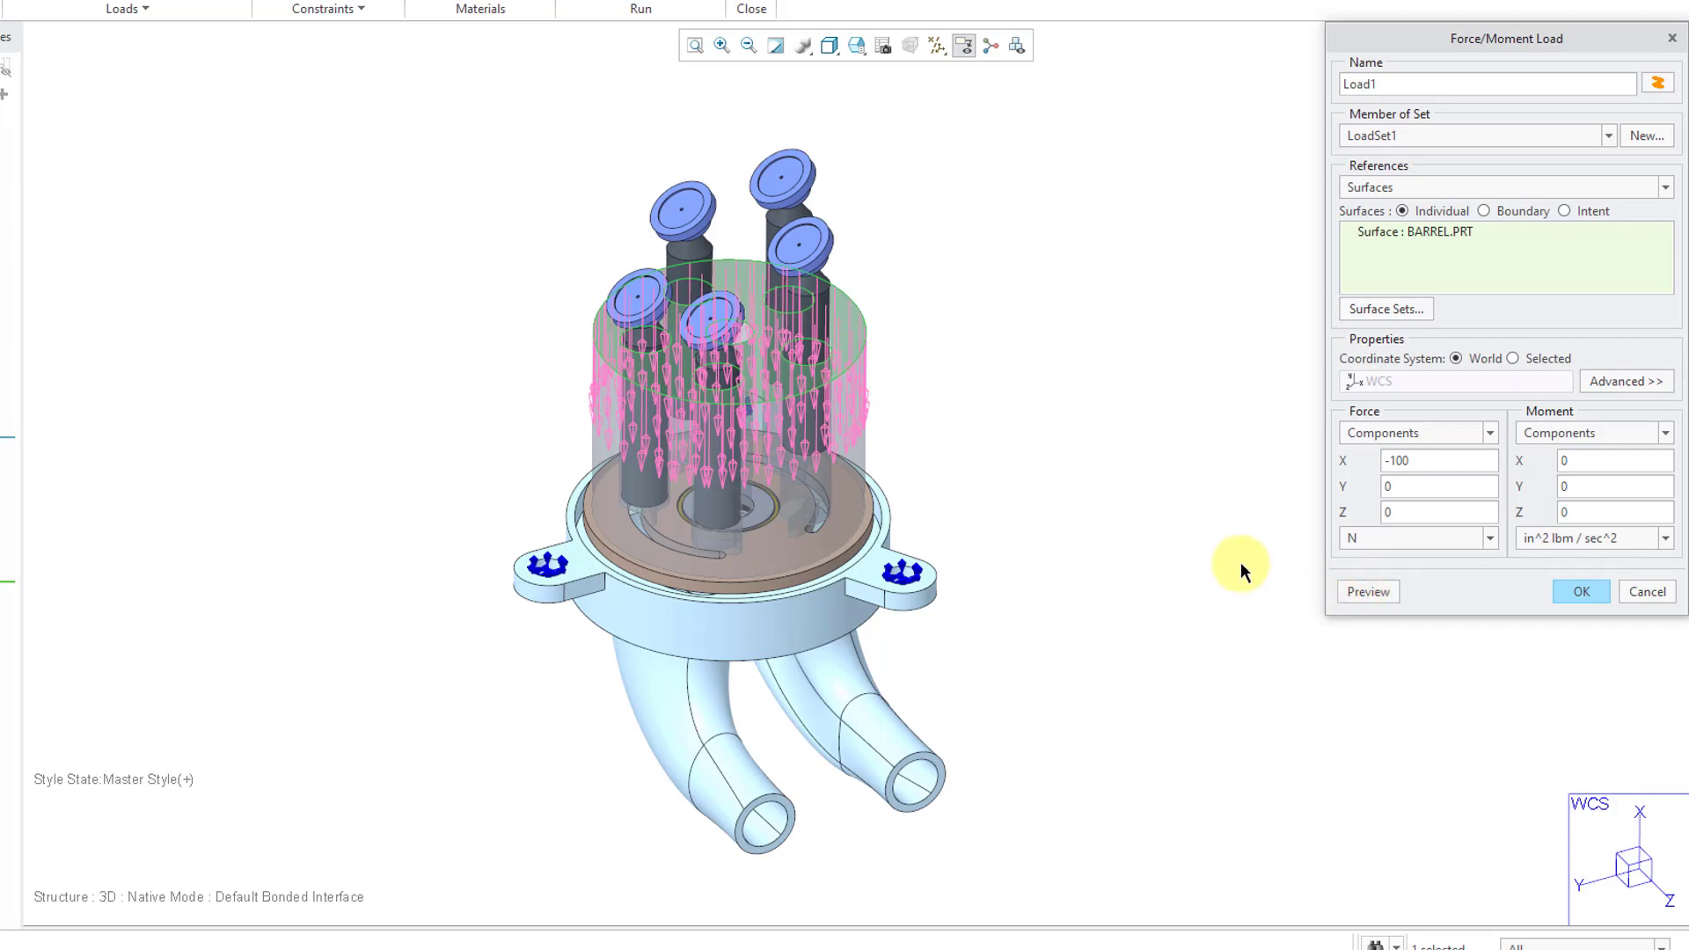
pyautogui.click(1580, 593)
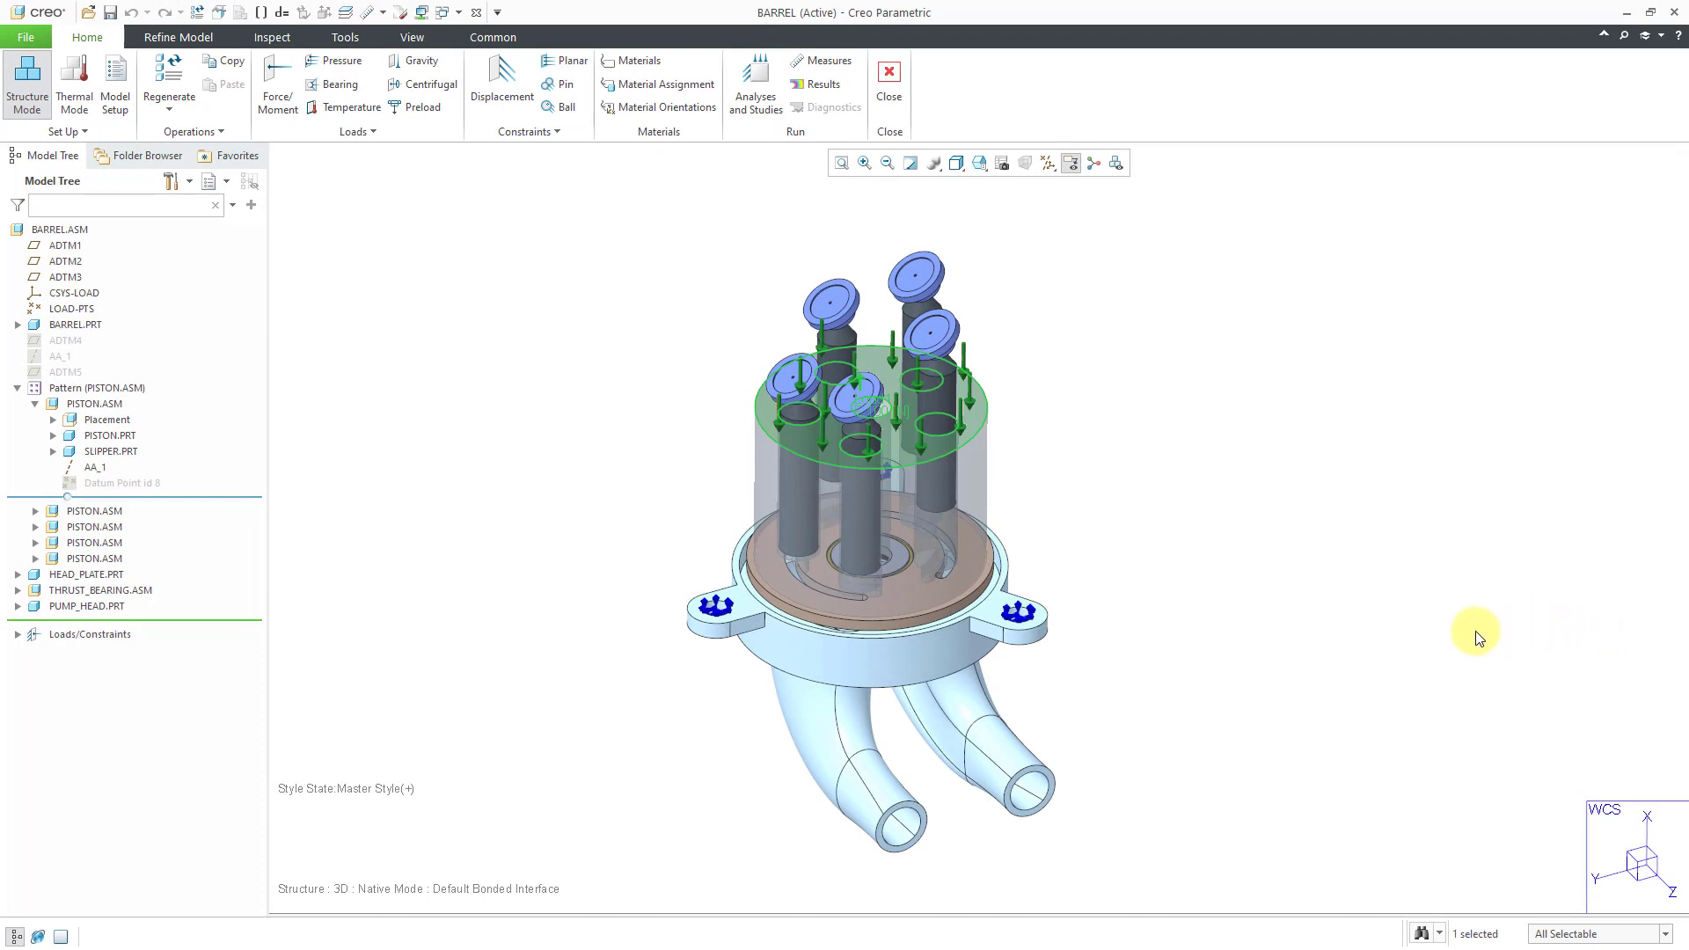
pyautogui.click(1311, 580)
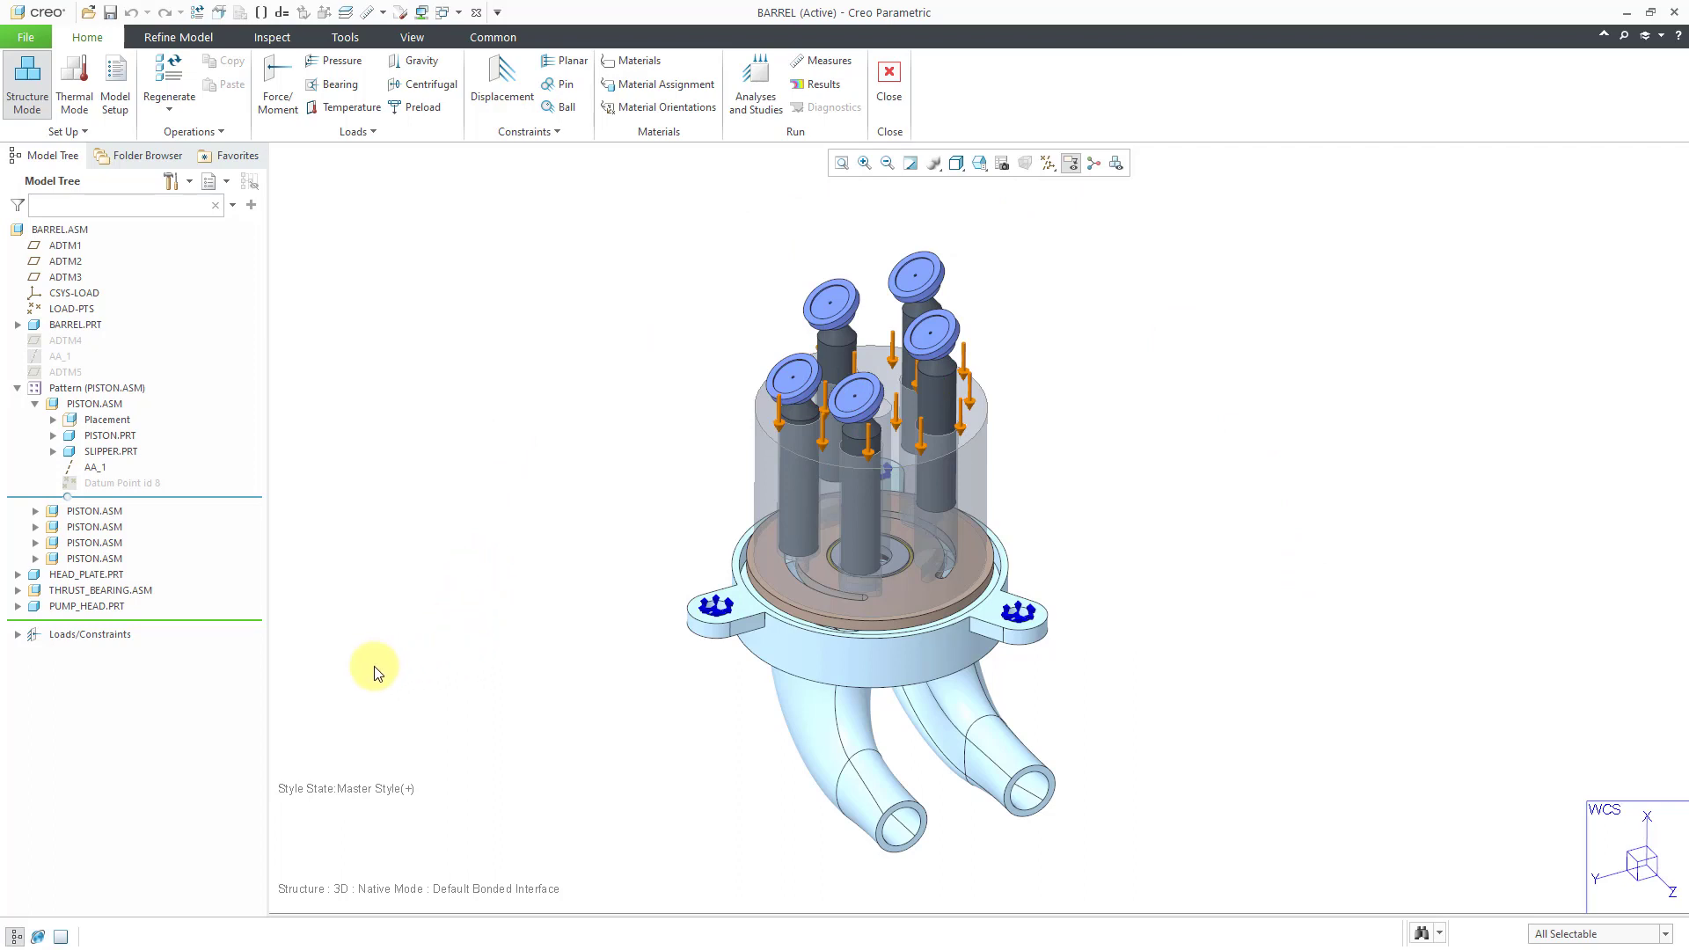
# Examine Constraint1 and Load1 in their sets under Loads/Constraints, highlighting each one on the model
pyautogui.click(18, 635)
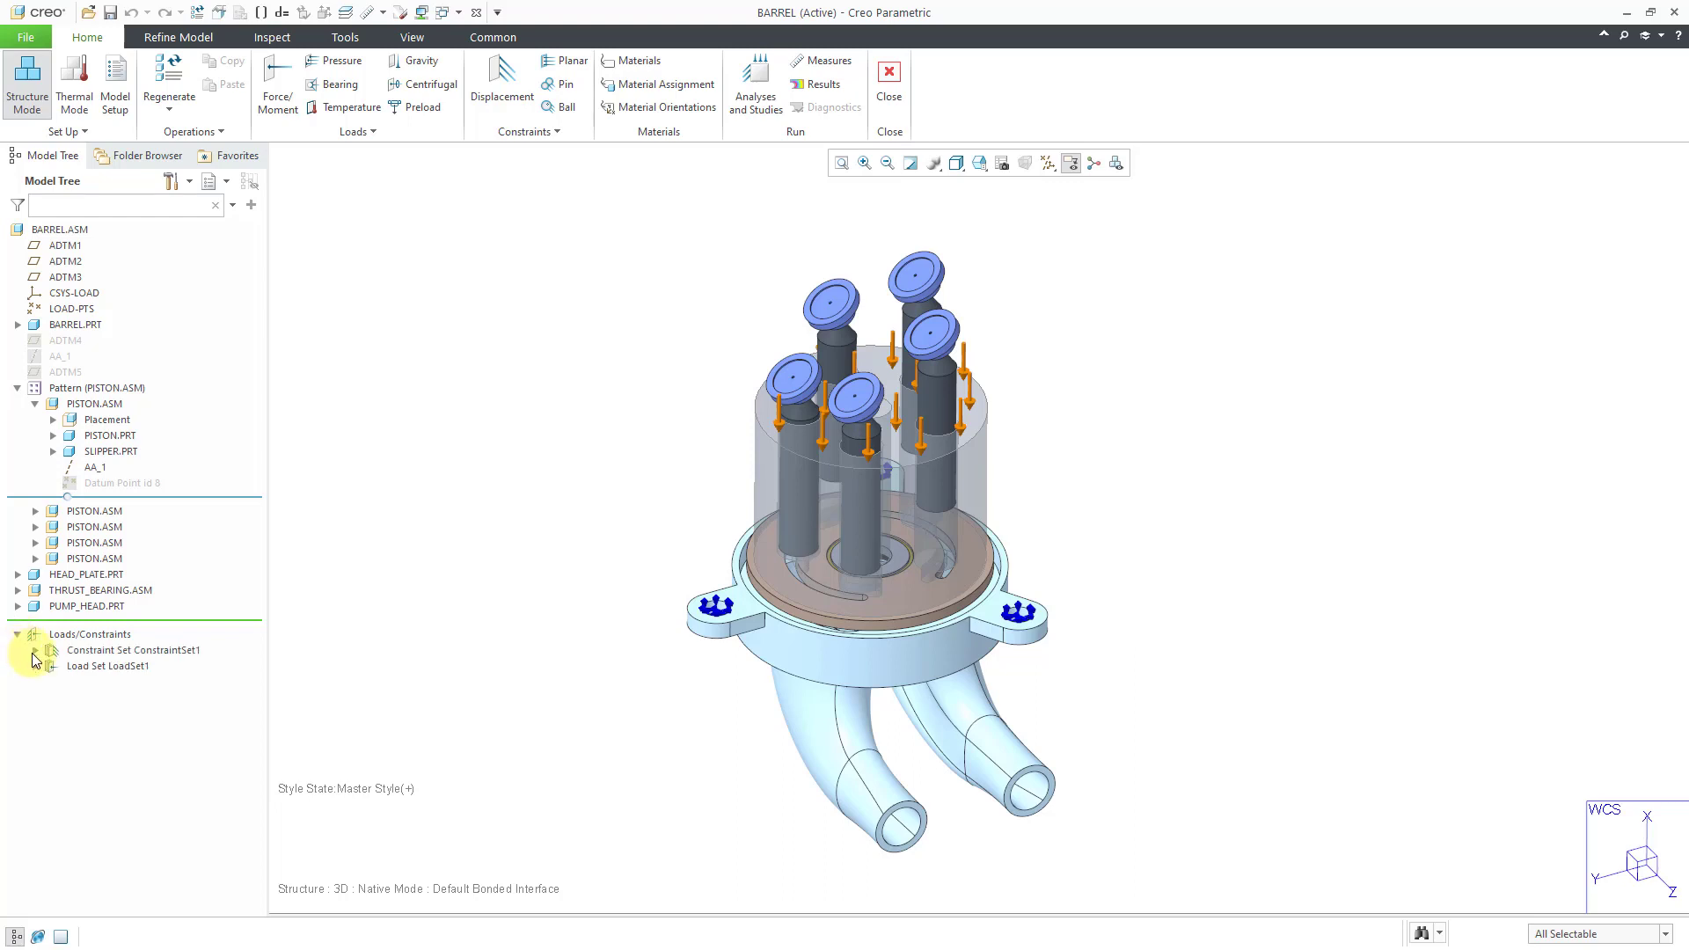
pyautogui.click(35, 651)
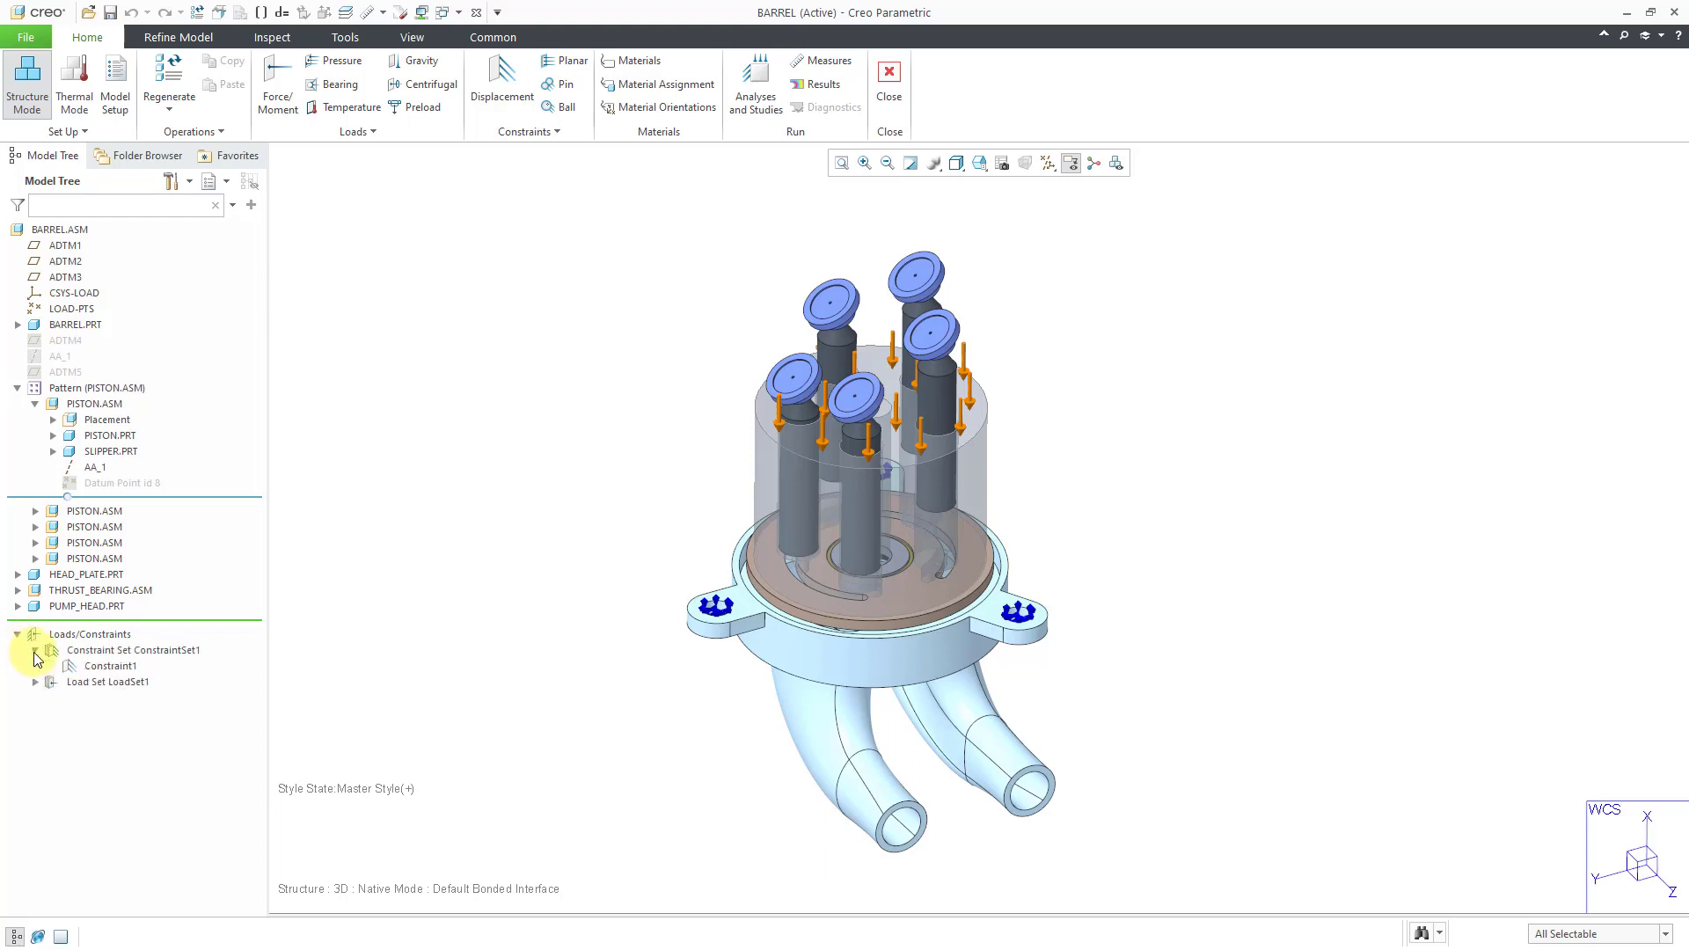
pyautogui.click(103, 666)
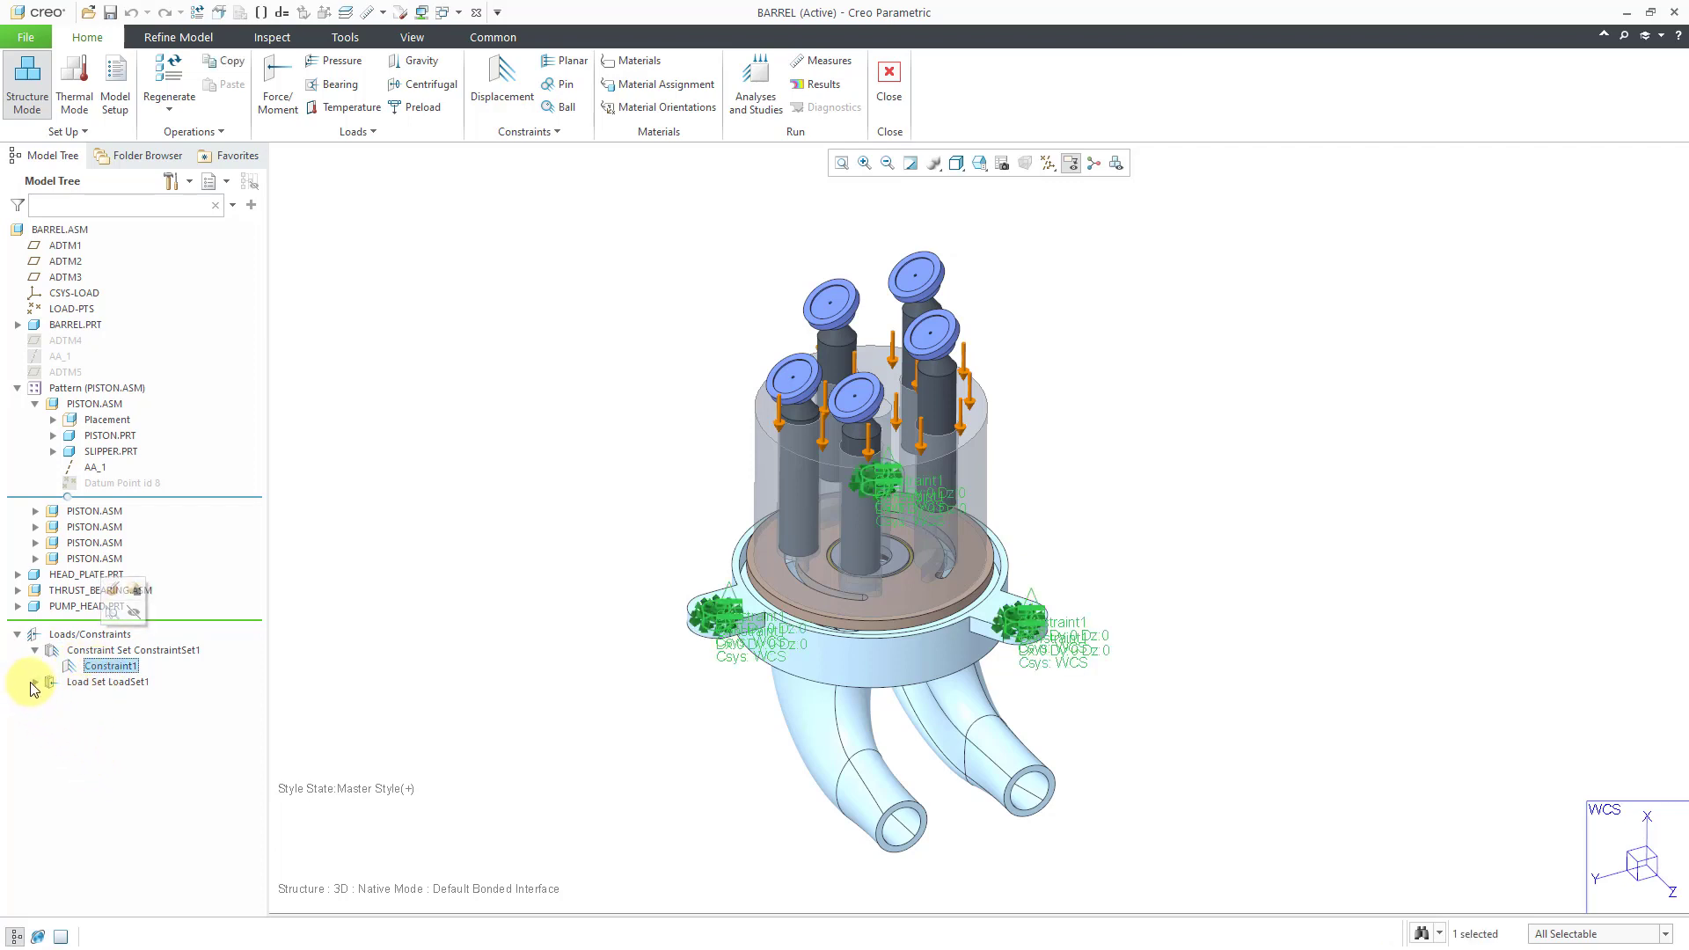
pyautogui.click(35, 683)
pyautogui.click(98, 697)
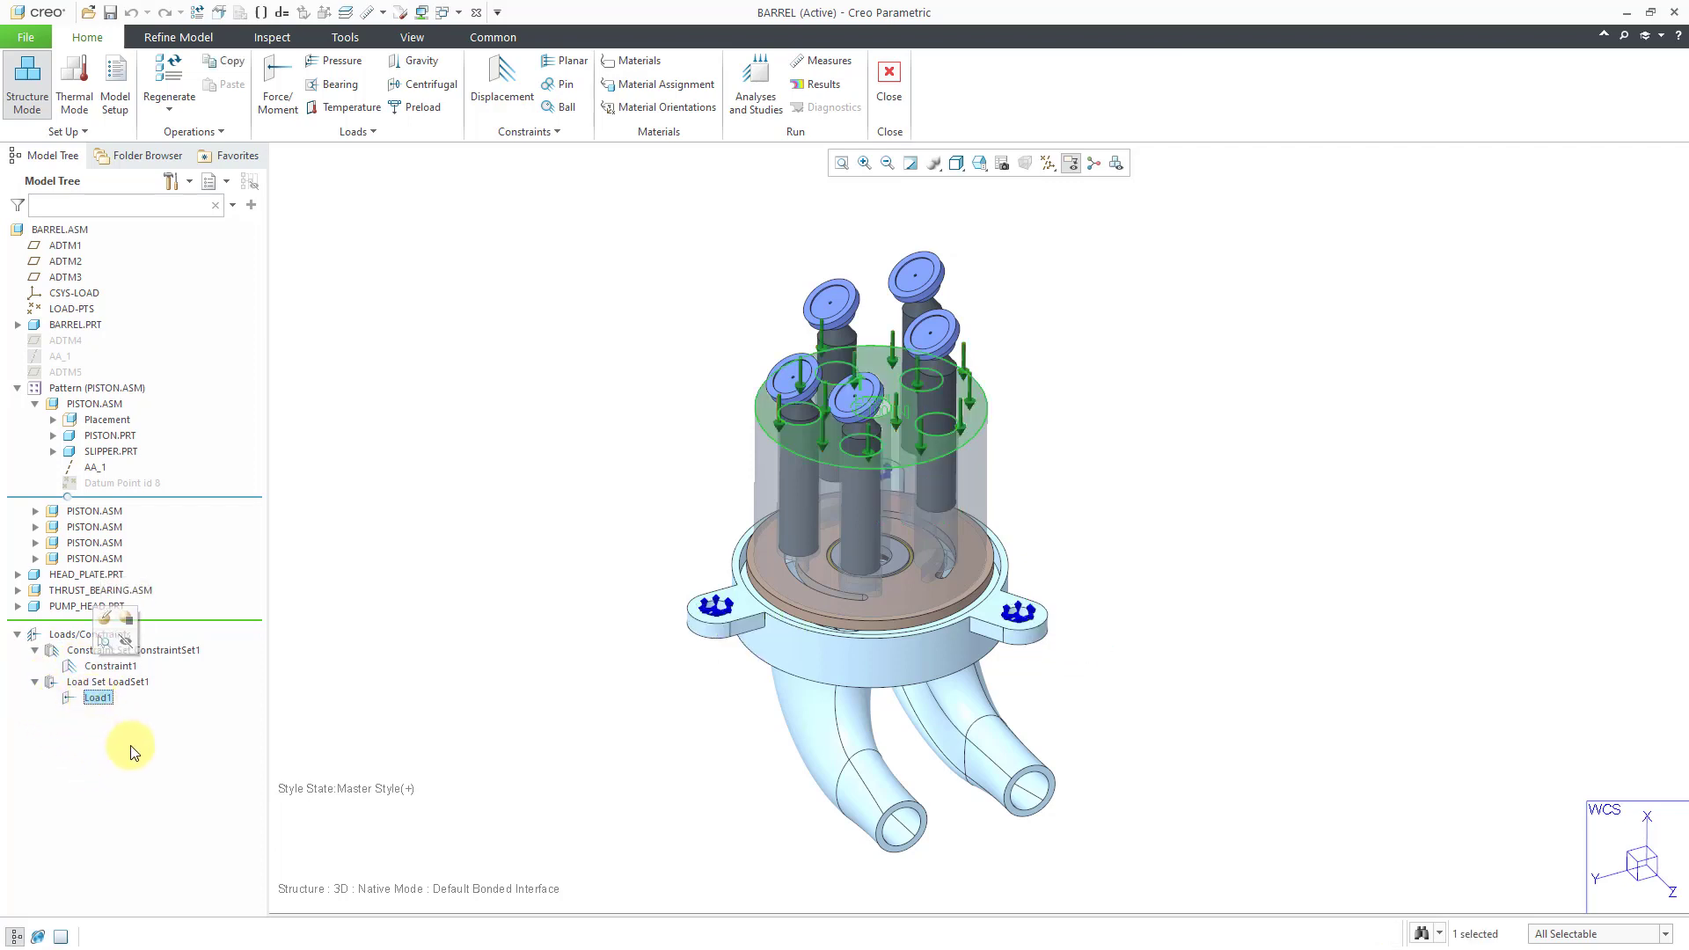
pyautogui.click(393, 626)
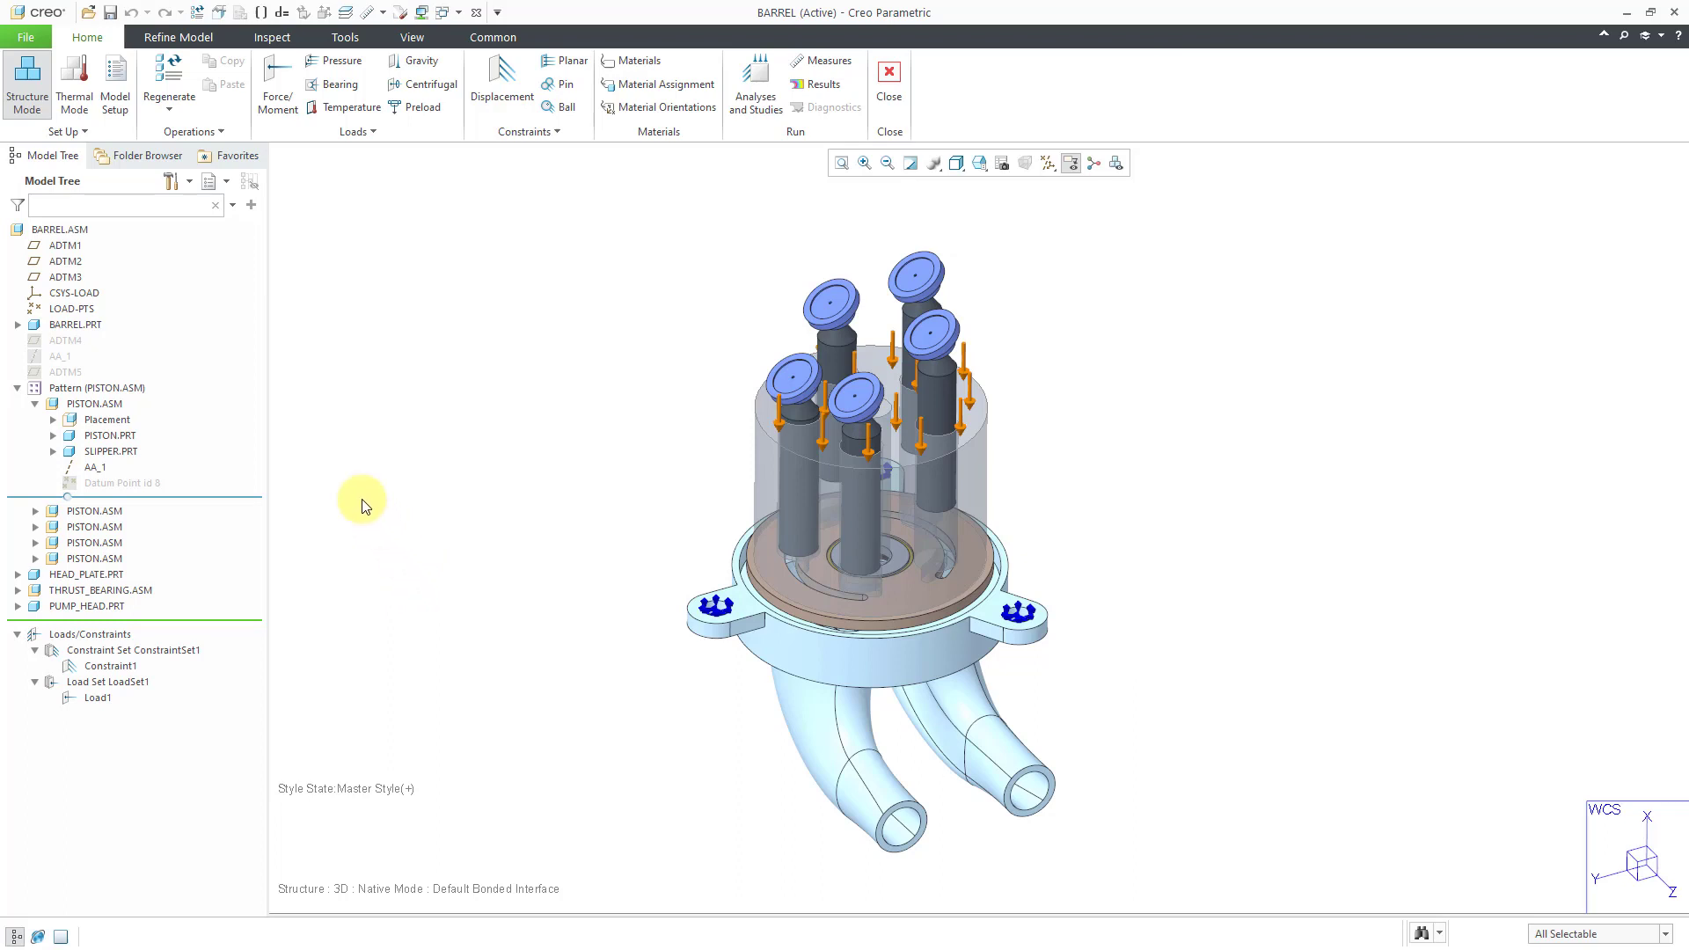
# Isolate HEAD_PLATE.PRT so that it is the only component shown
pyautogui.click(88, 331)
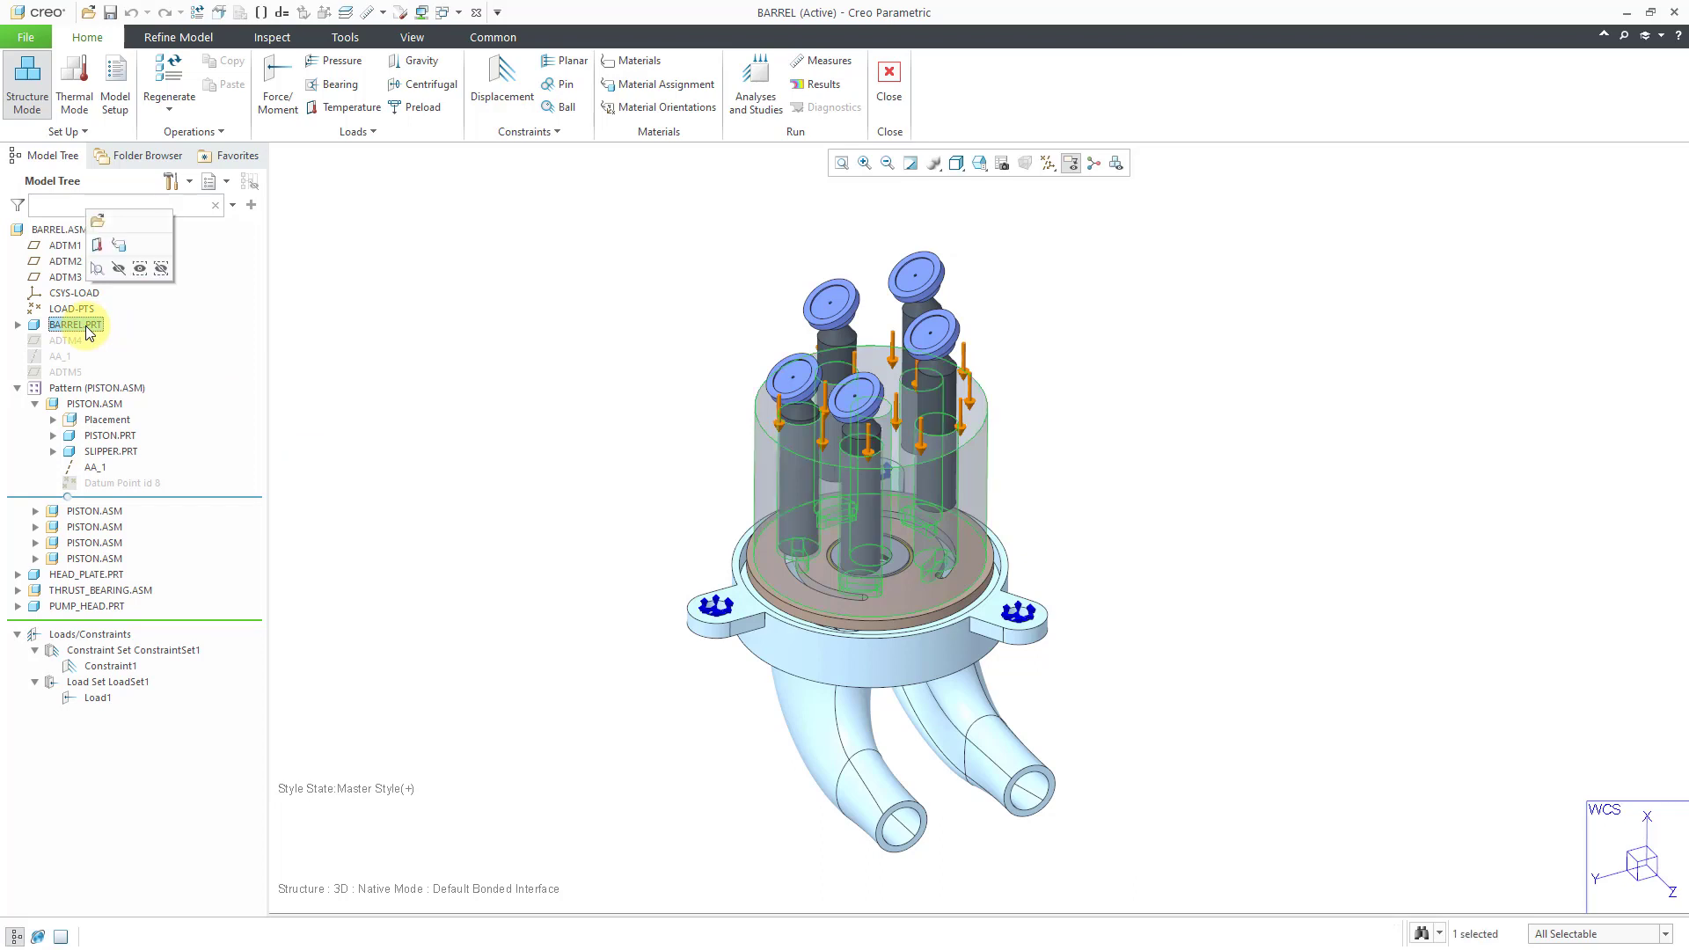
pyautogui.click(100, 581)
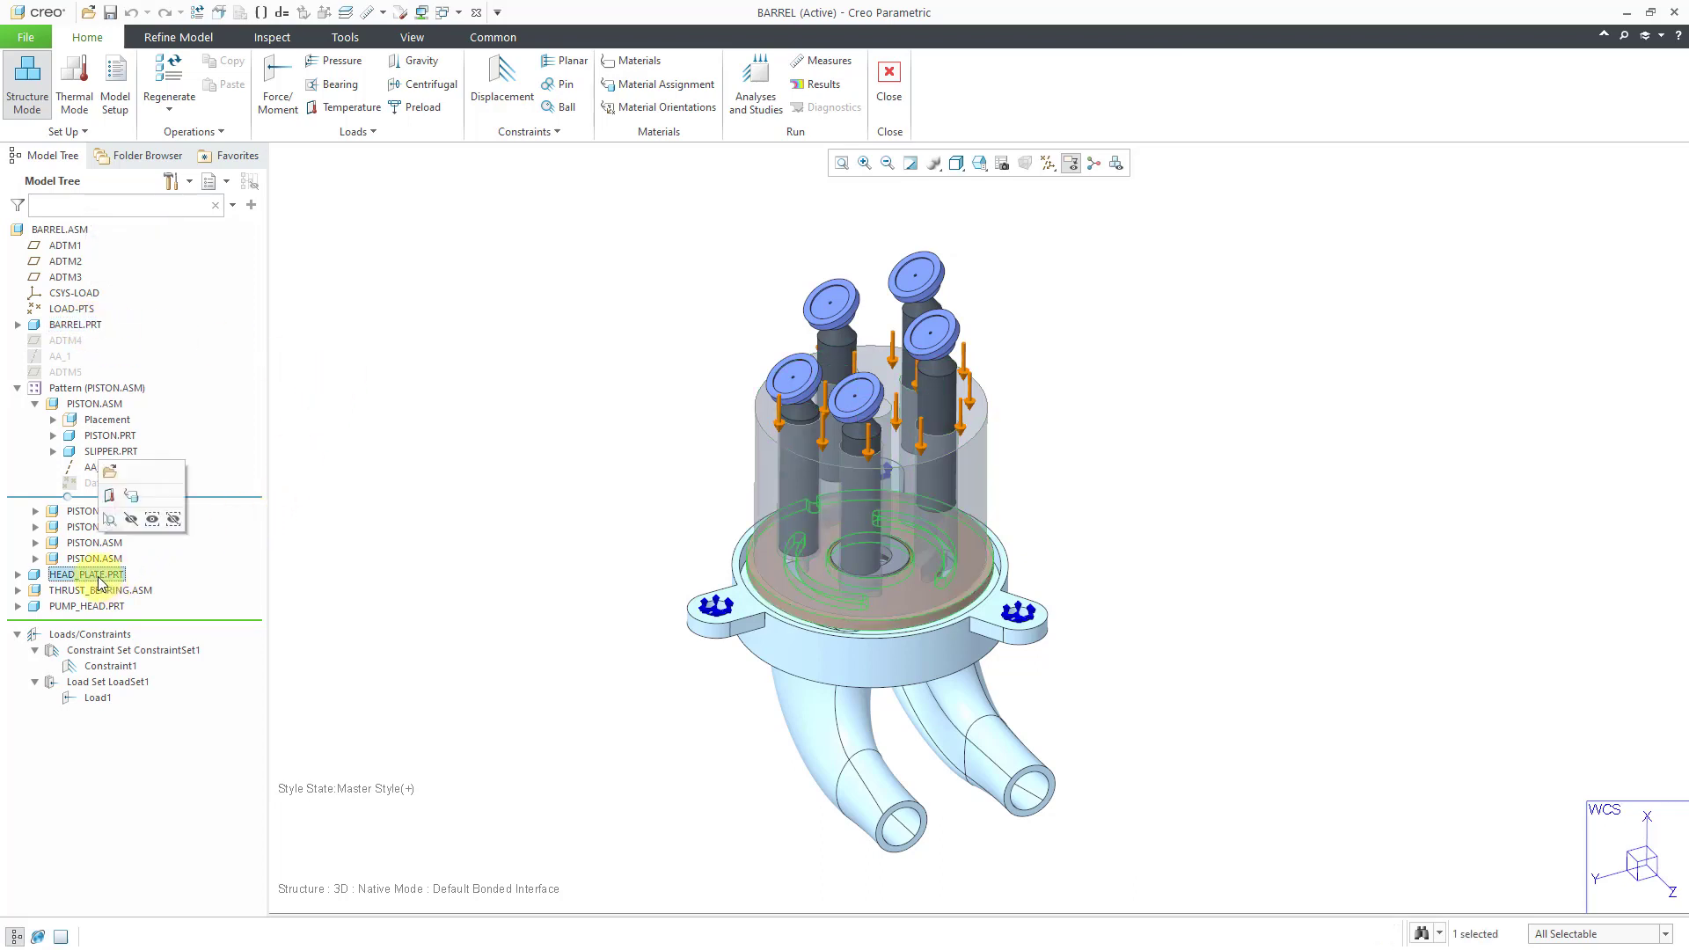
pyautogui.click(152, 520)
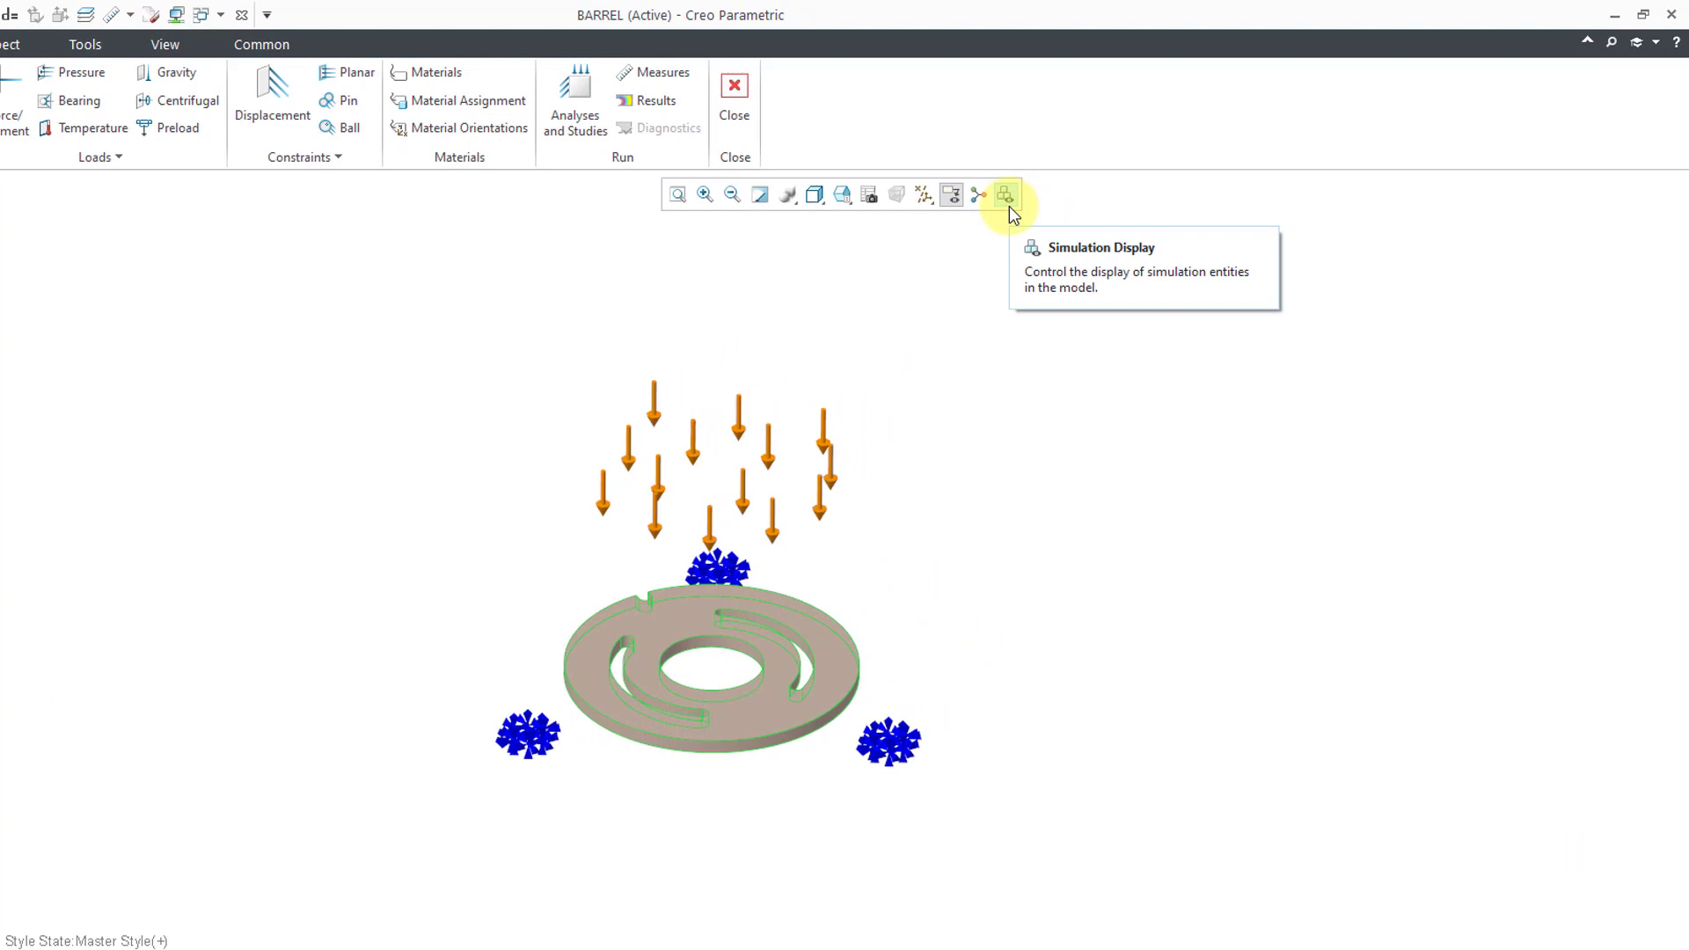
# Turn off the display of displacement constraints in the simulation display settings
pyautogui.click(1008, 204)
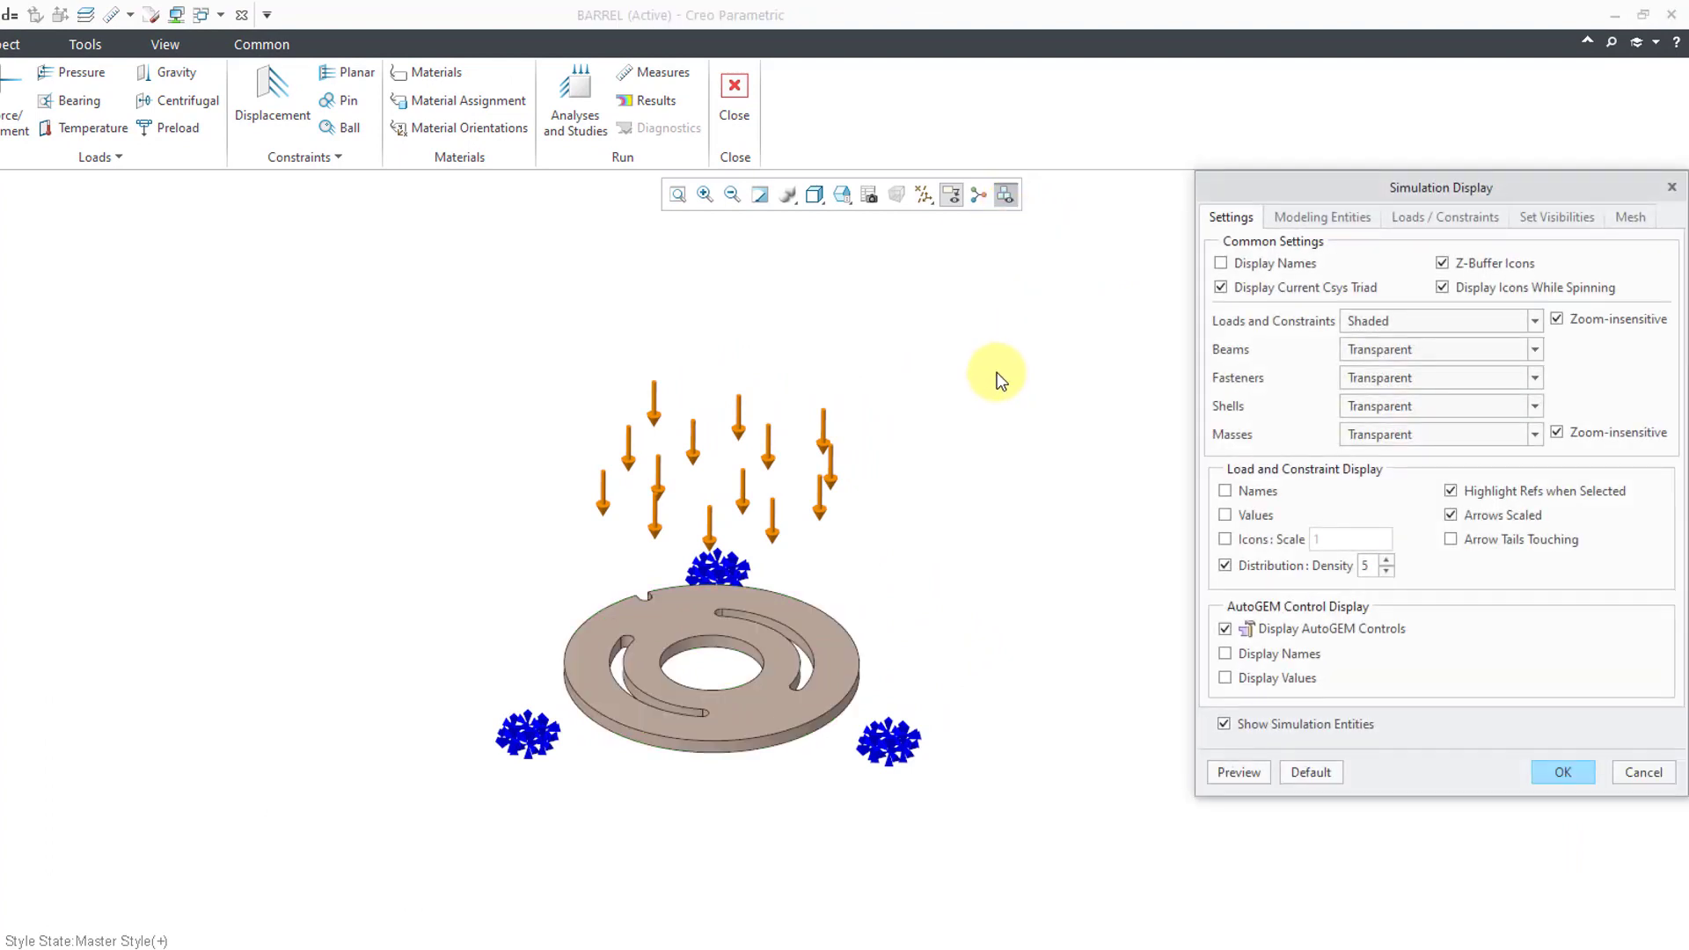
pyautogui.click(1444, 218)
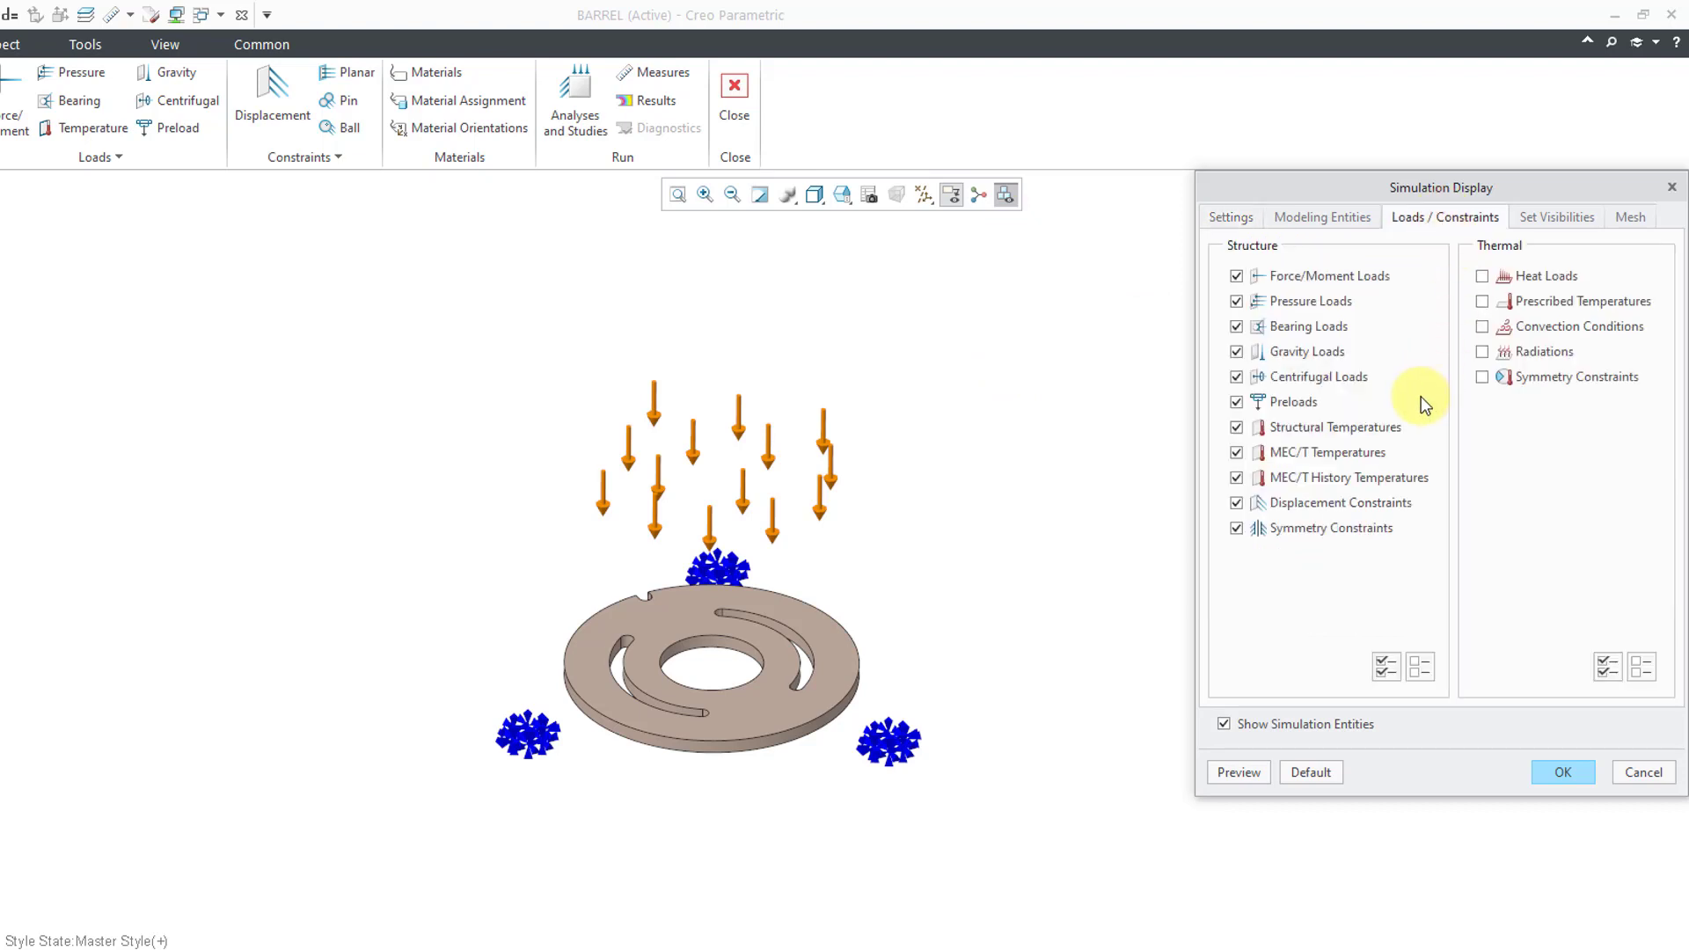
pyautogui.click(1236, 502)
pyautogui.click(1568, 772)
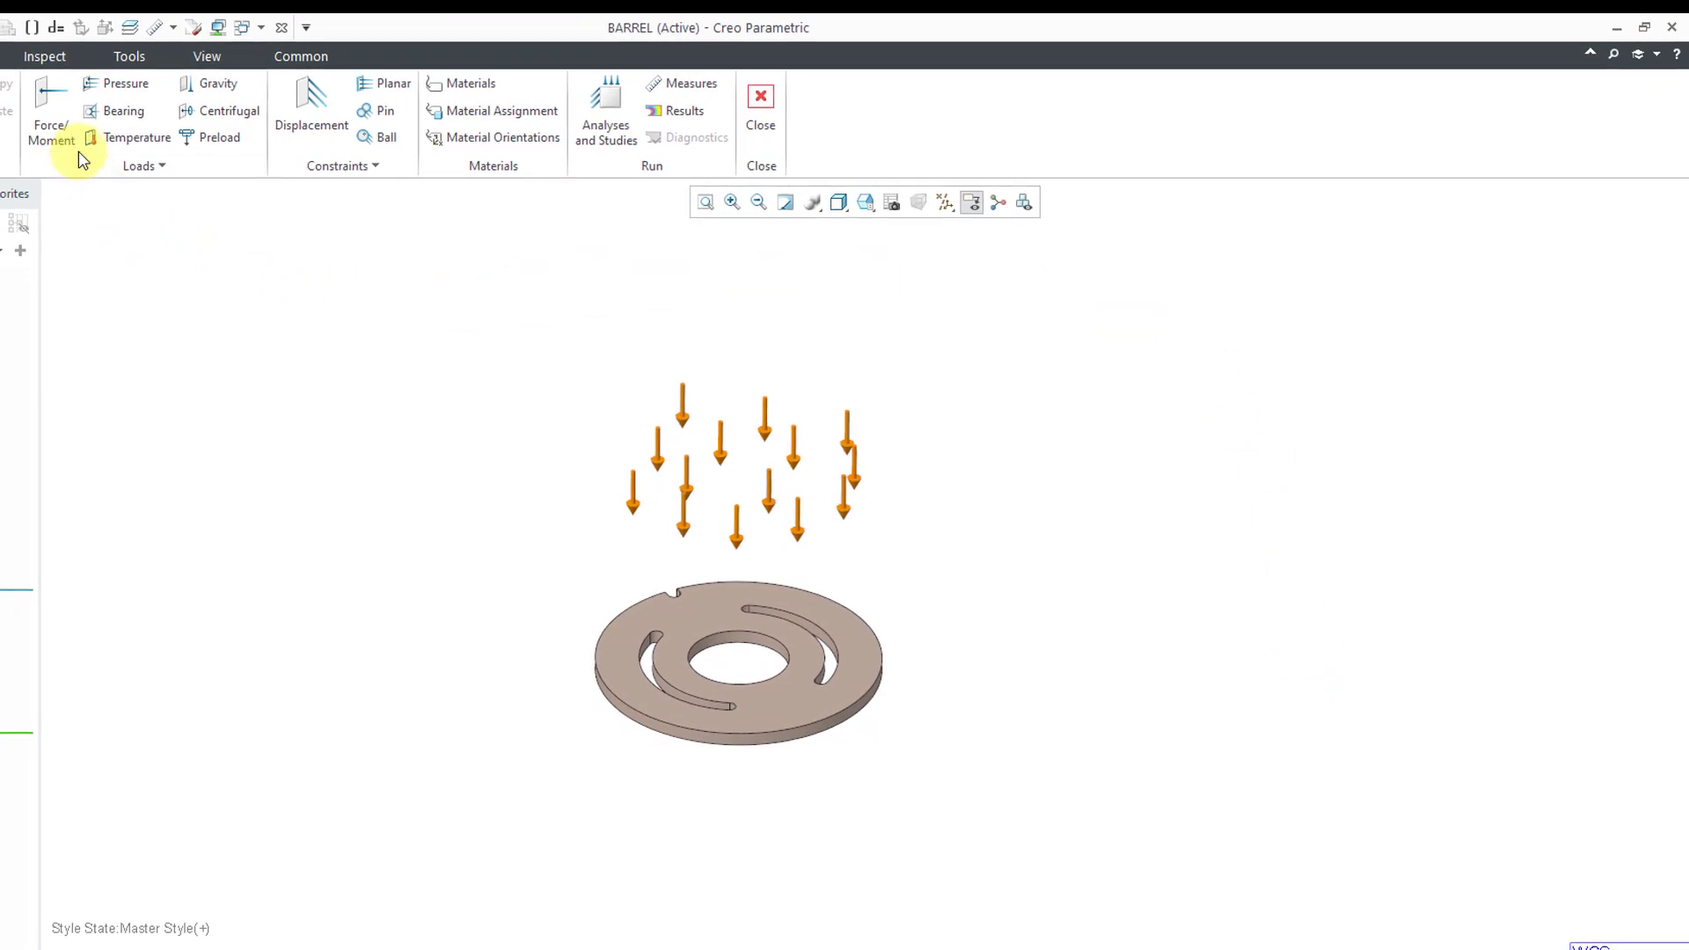
# Start a force/moment load in a new load set LoadSet2, referencing the boundary surfaces of HEAD_PLATE.PRT
pyautogui.click(55, 130)
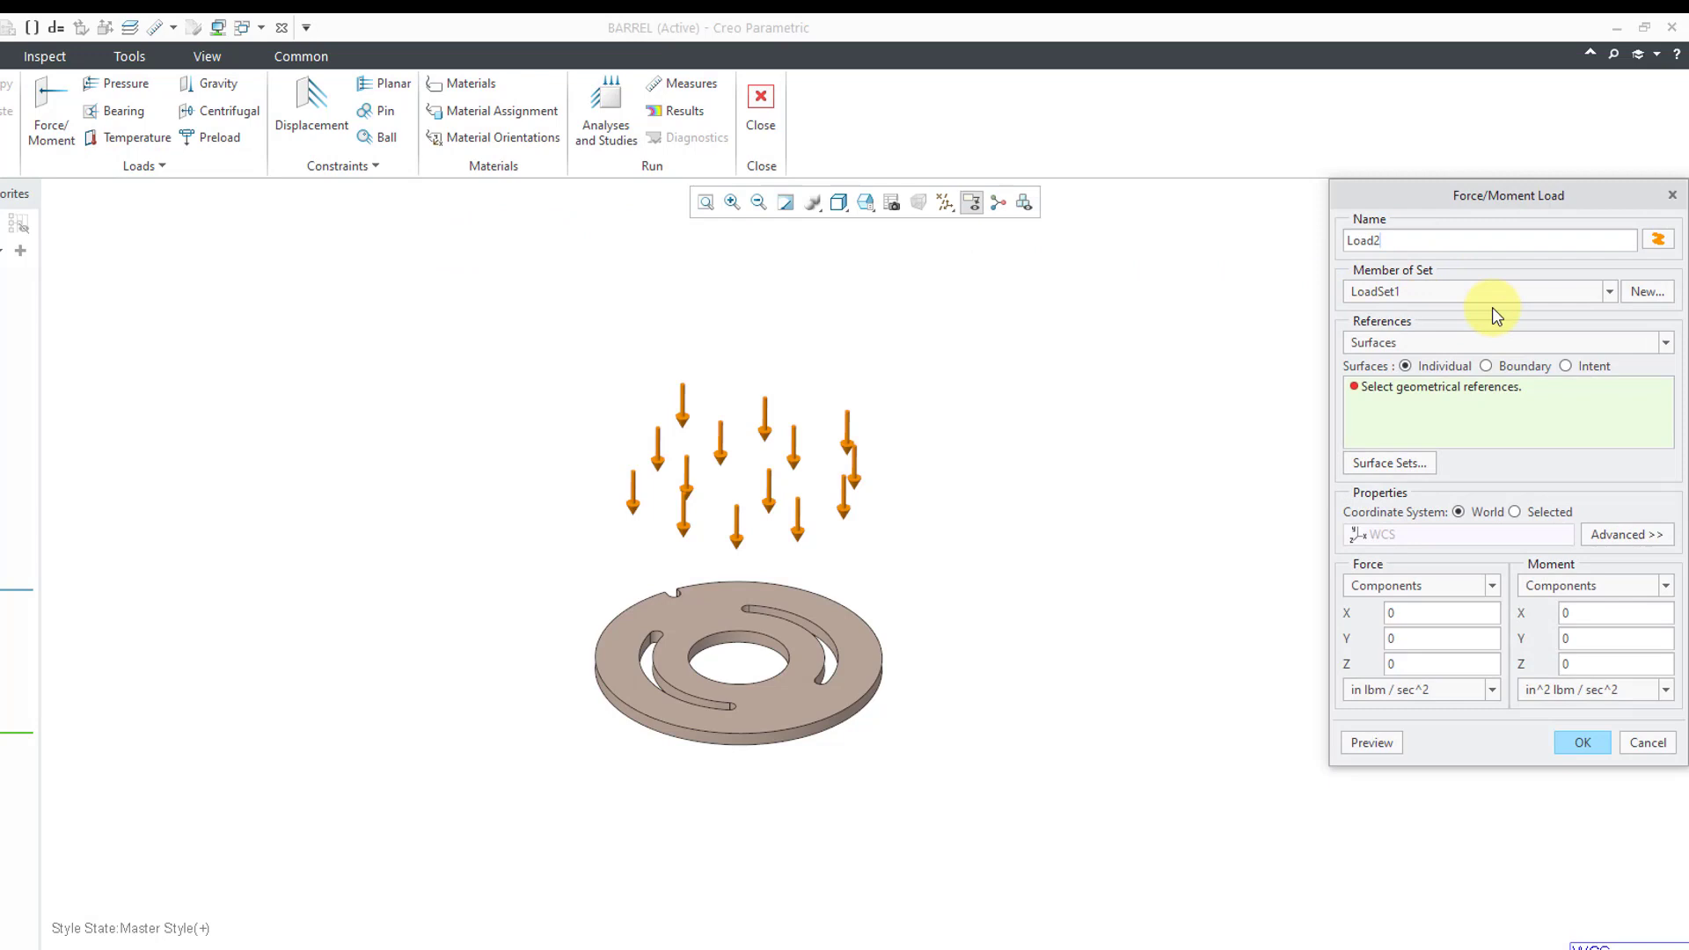
pyautogui.click(1647, 292)
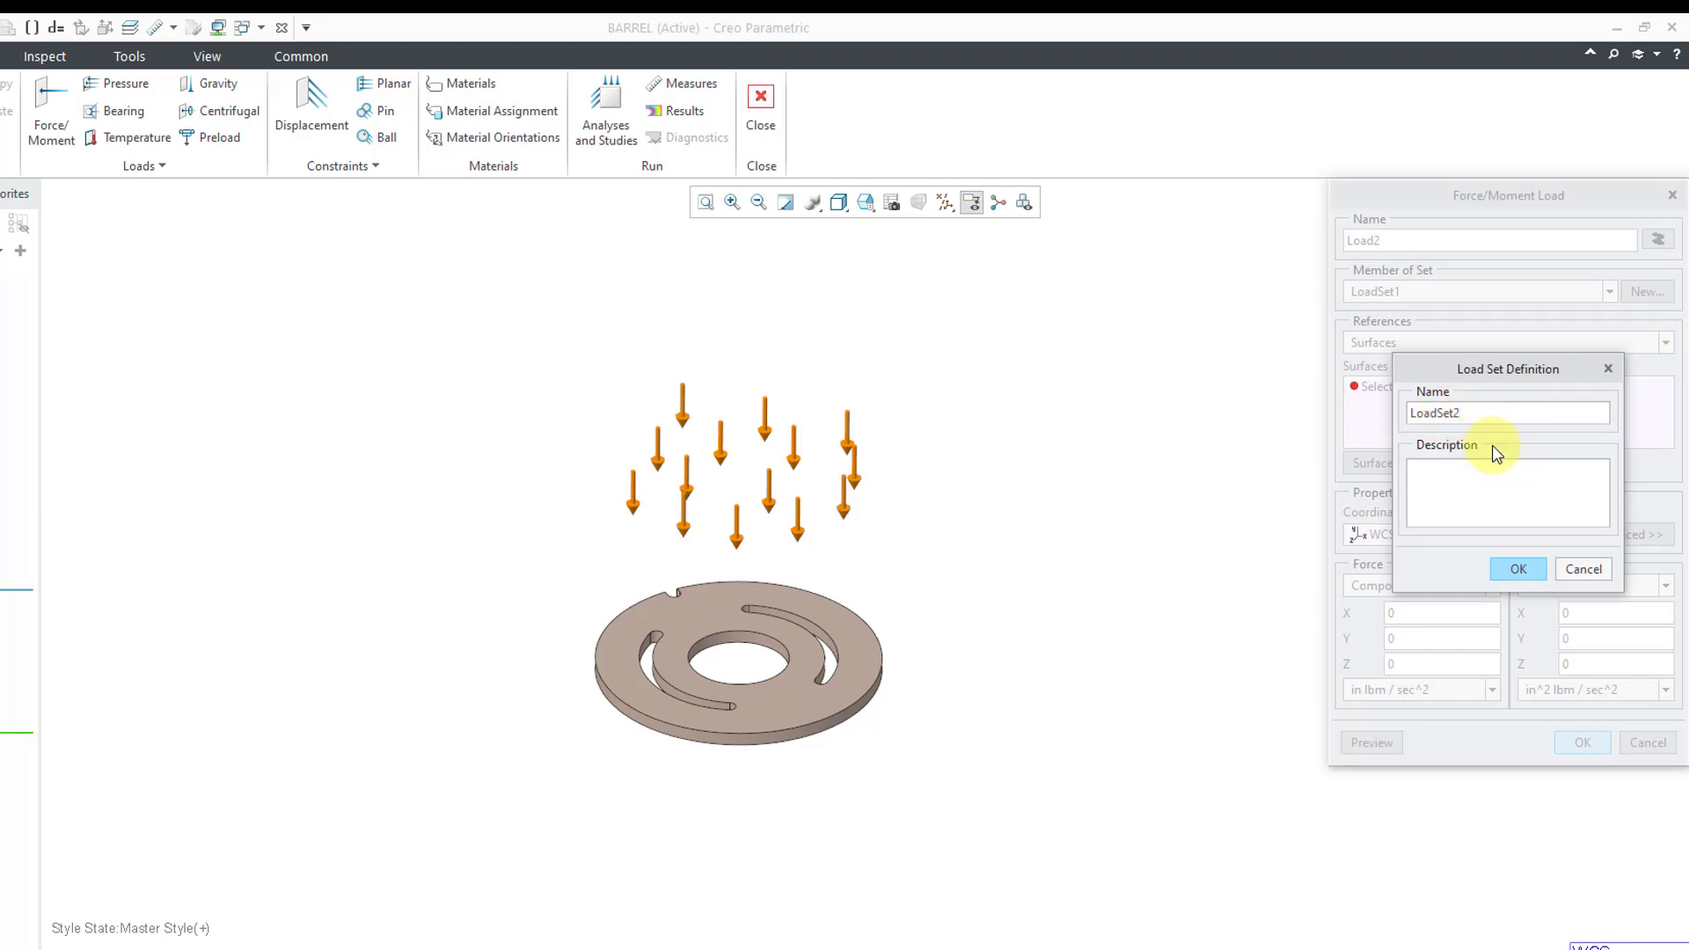
pyautogui.click(1517, 569)
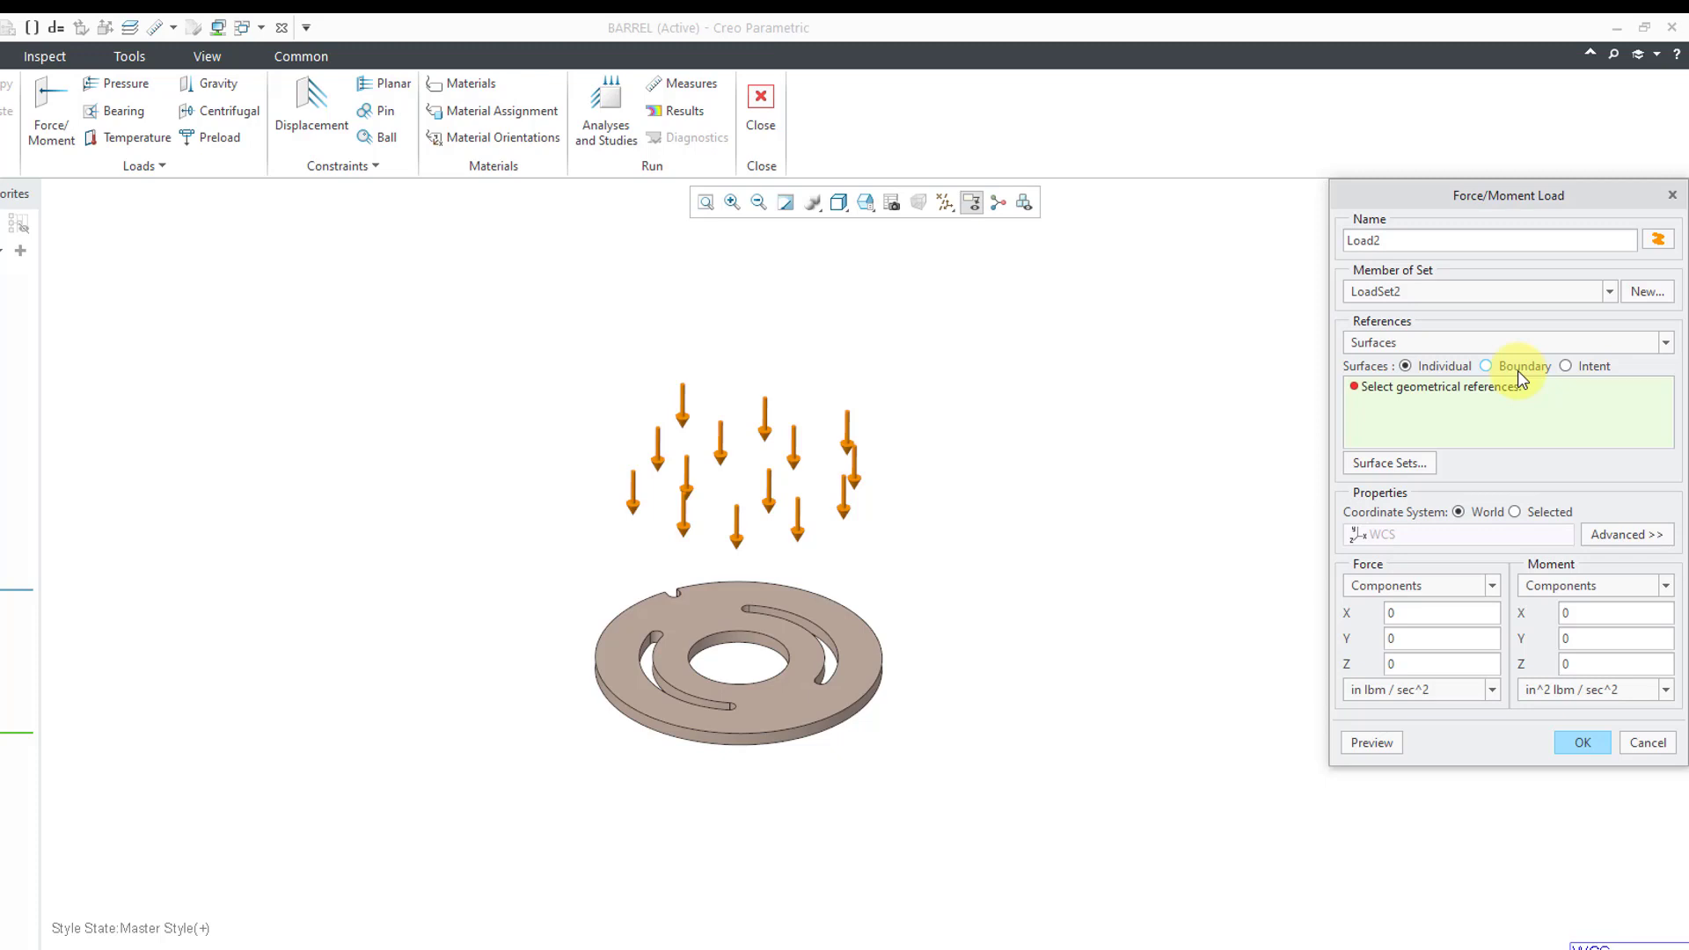
pyautogui.click(1518, 369)
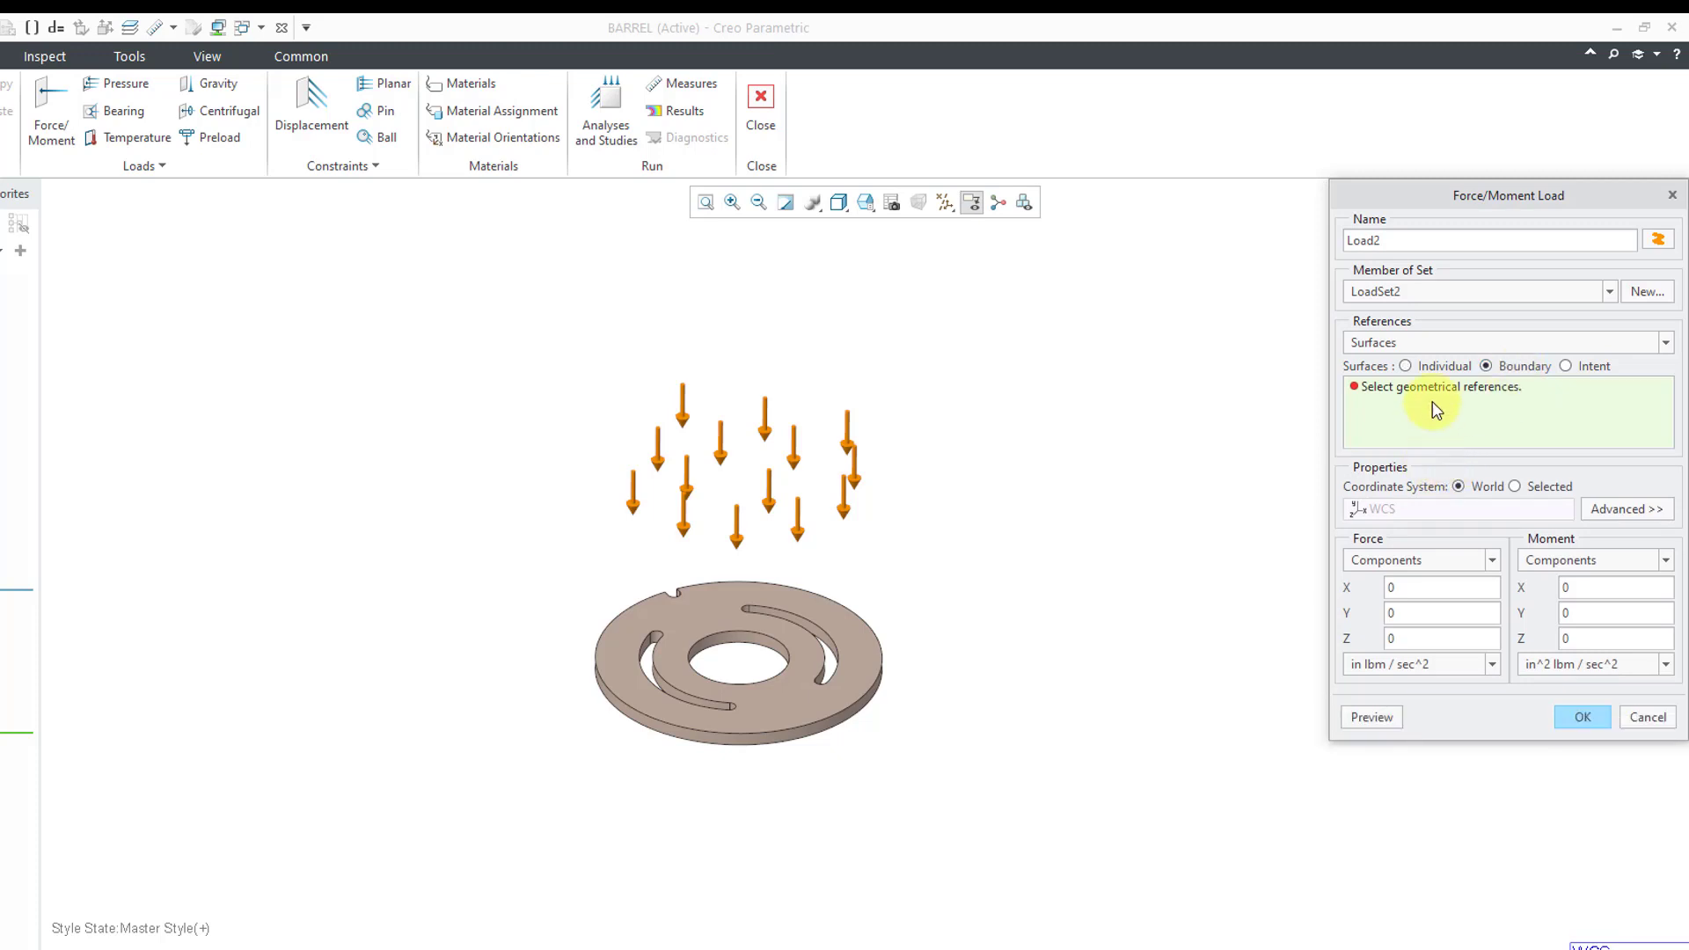
pyautogui.click(845, 673)
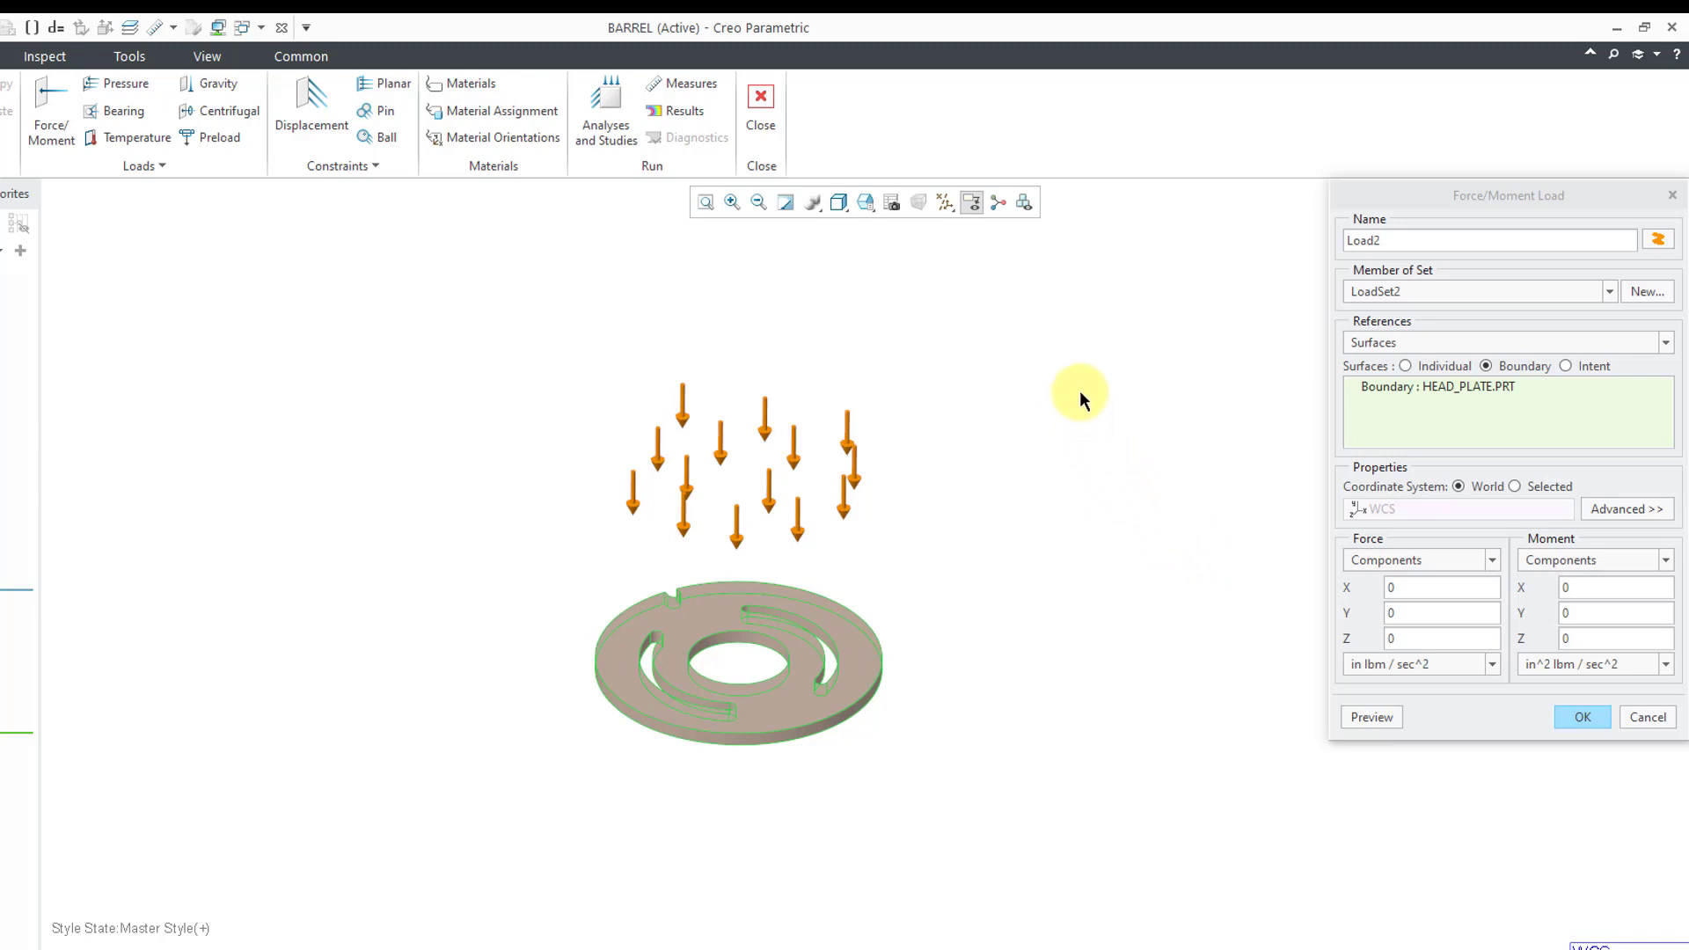
# Turn on coordinate system display and set CSYS-LOAD as the load's reference coordinate system
pyautogui.click(954, 209)
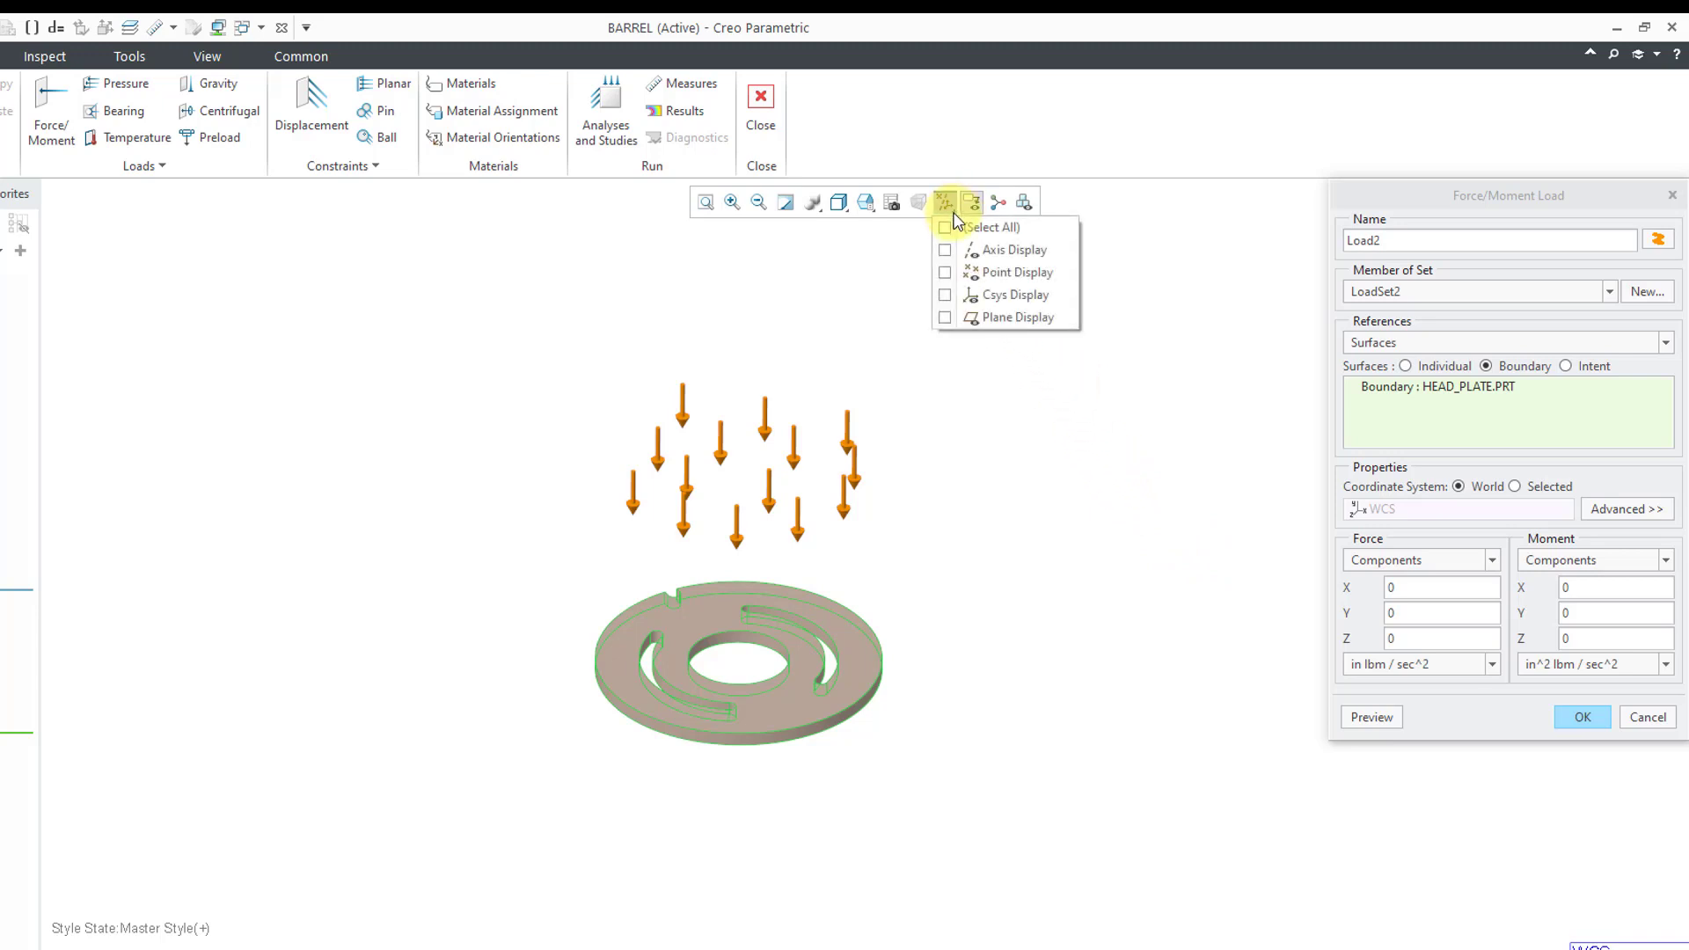
pyautogui.click(1000, 297)
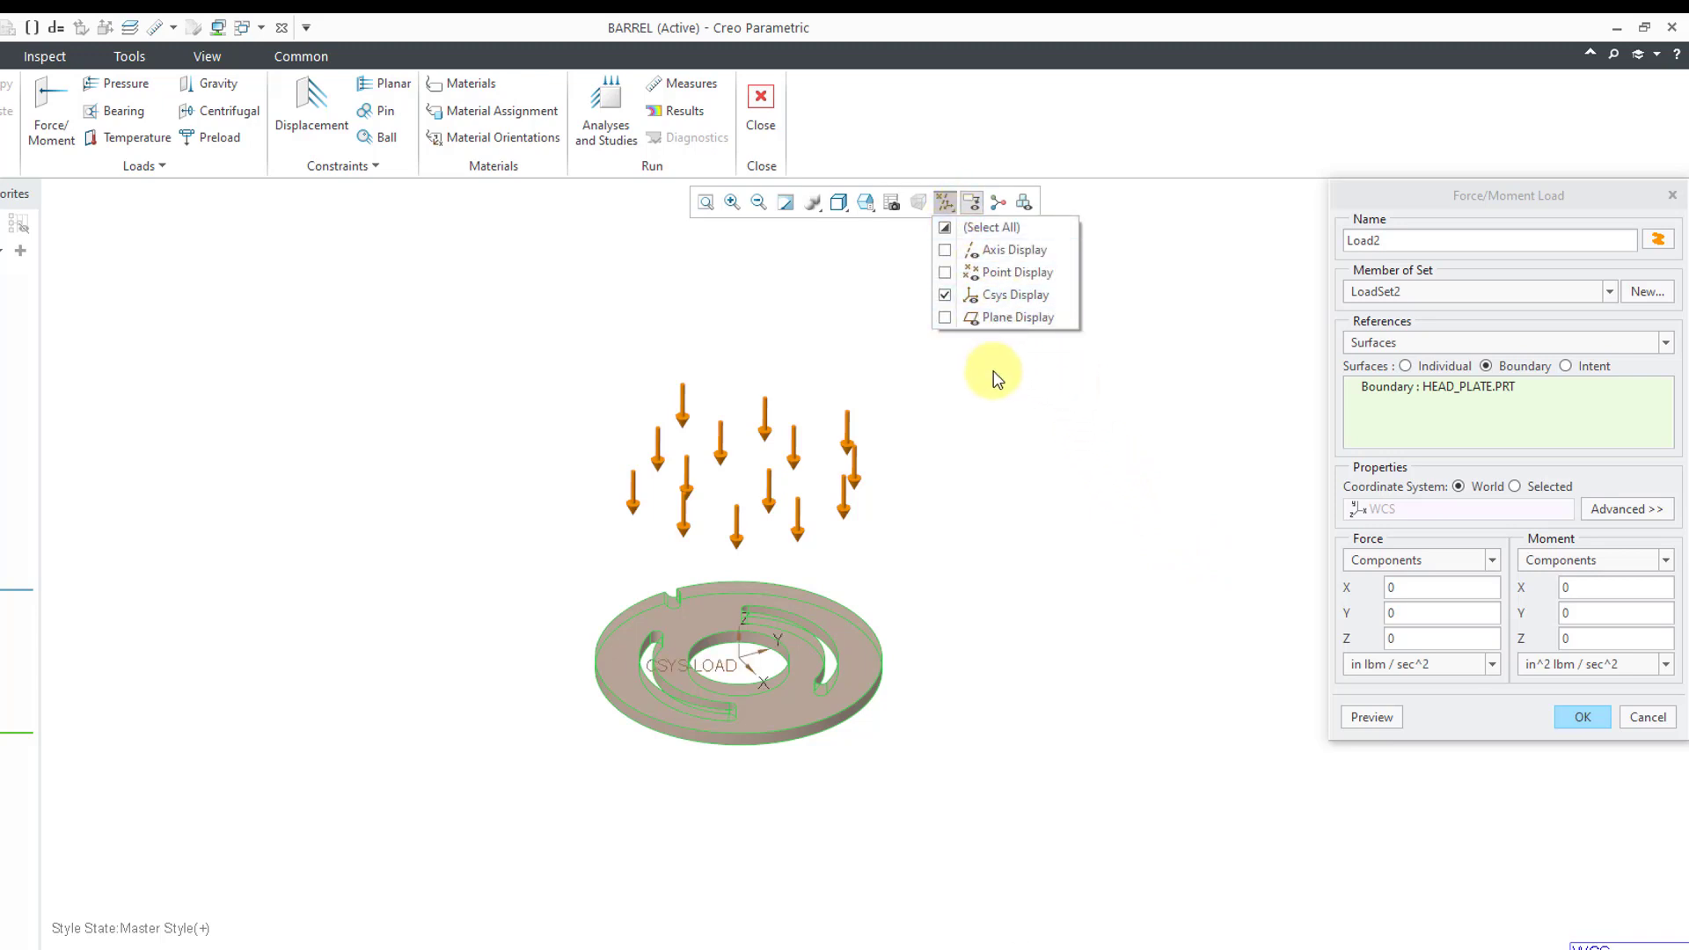
pyautogui.click(987, 473)
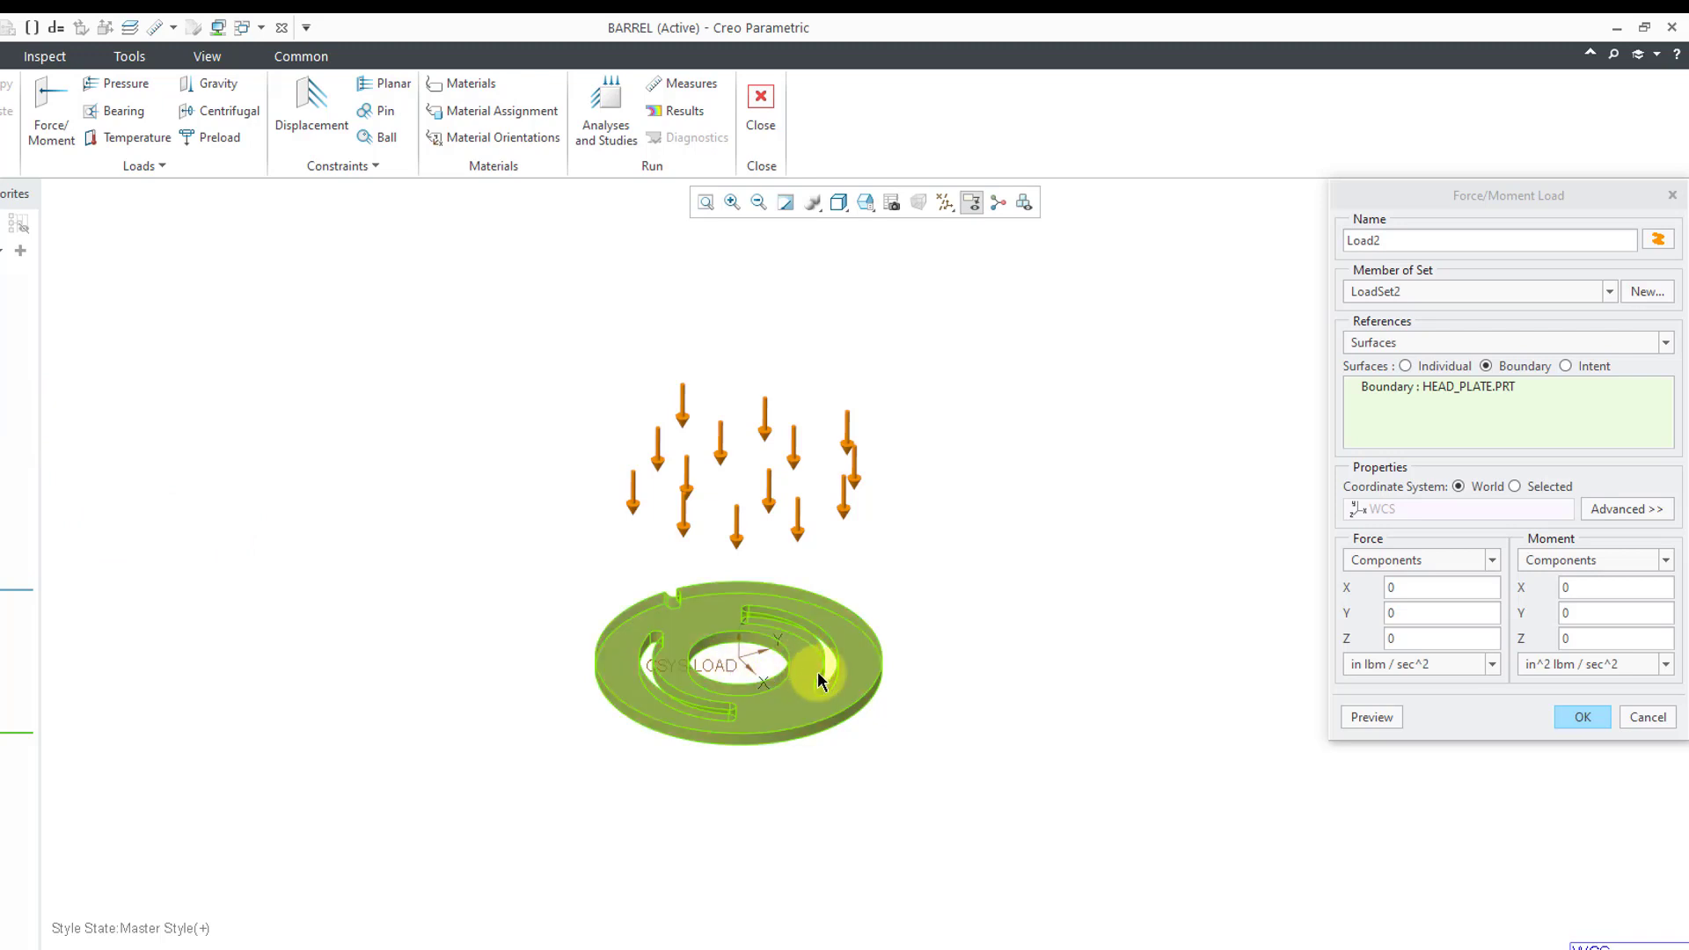
pyautogui.moveTo(959, 713)
pyautogui.mouseDown(button='middle')
pyautogui.moveTo(950, 683)
pyautogui.moveTo(968, 683)
pyautogui.mouseUp(button='middle')
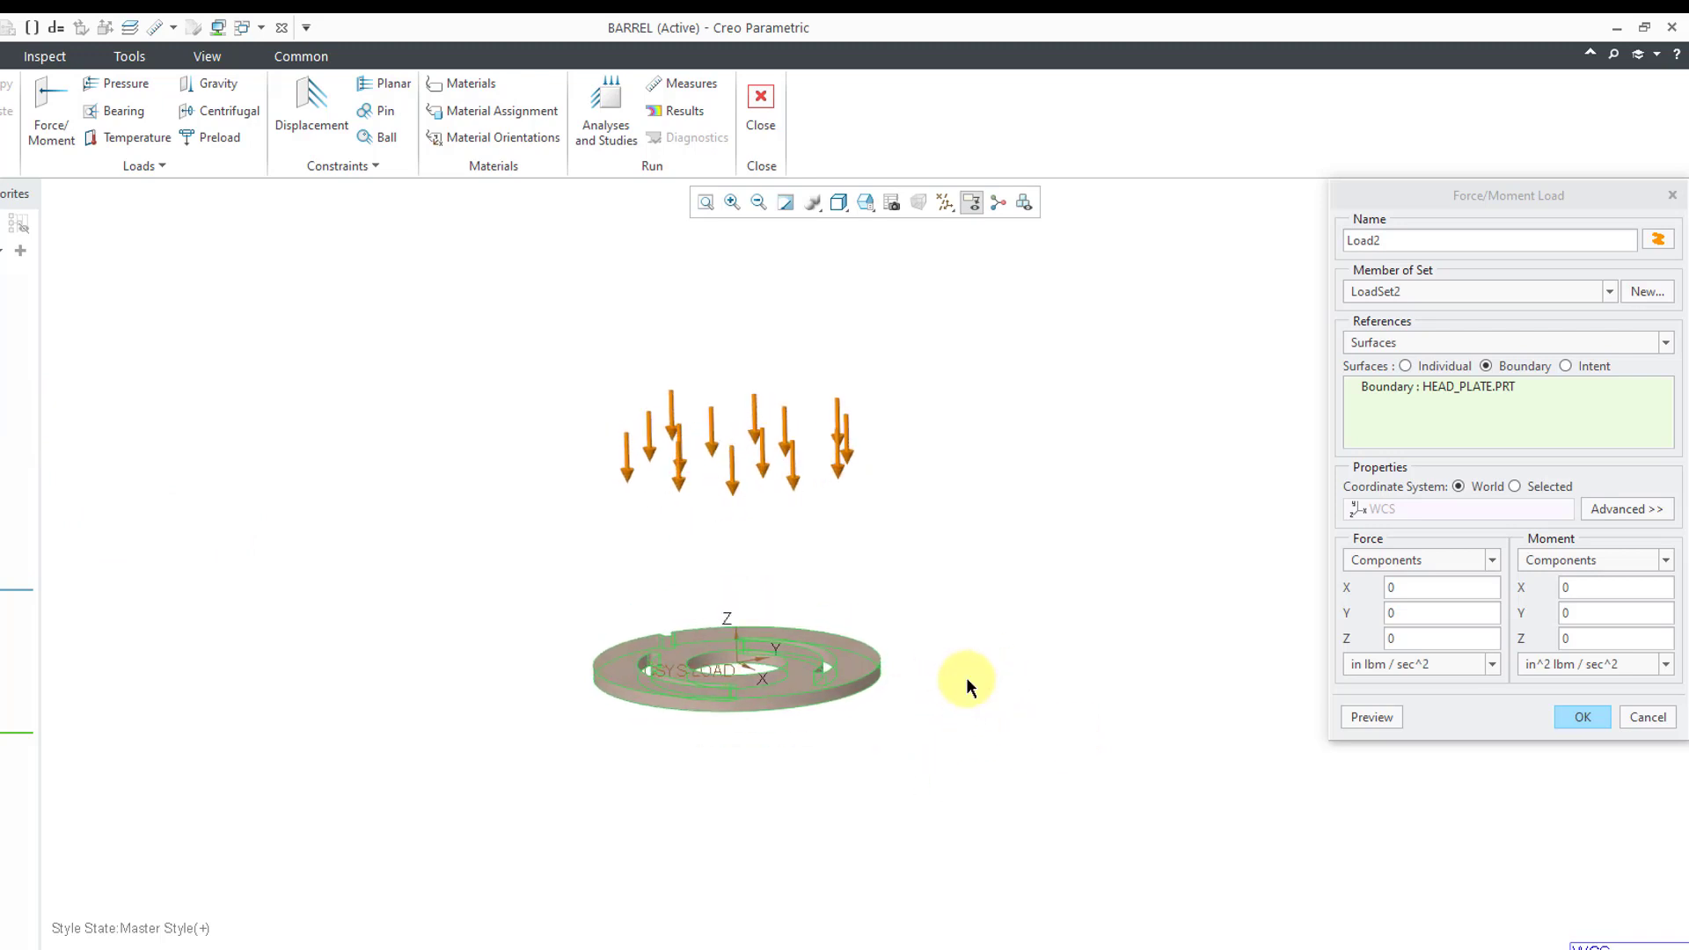
pyautogui.click(1535, 490)
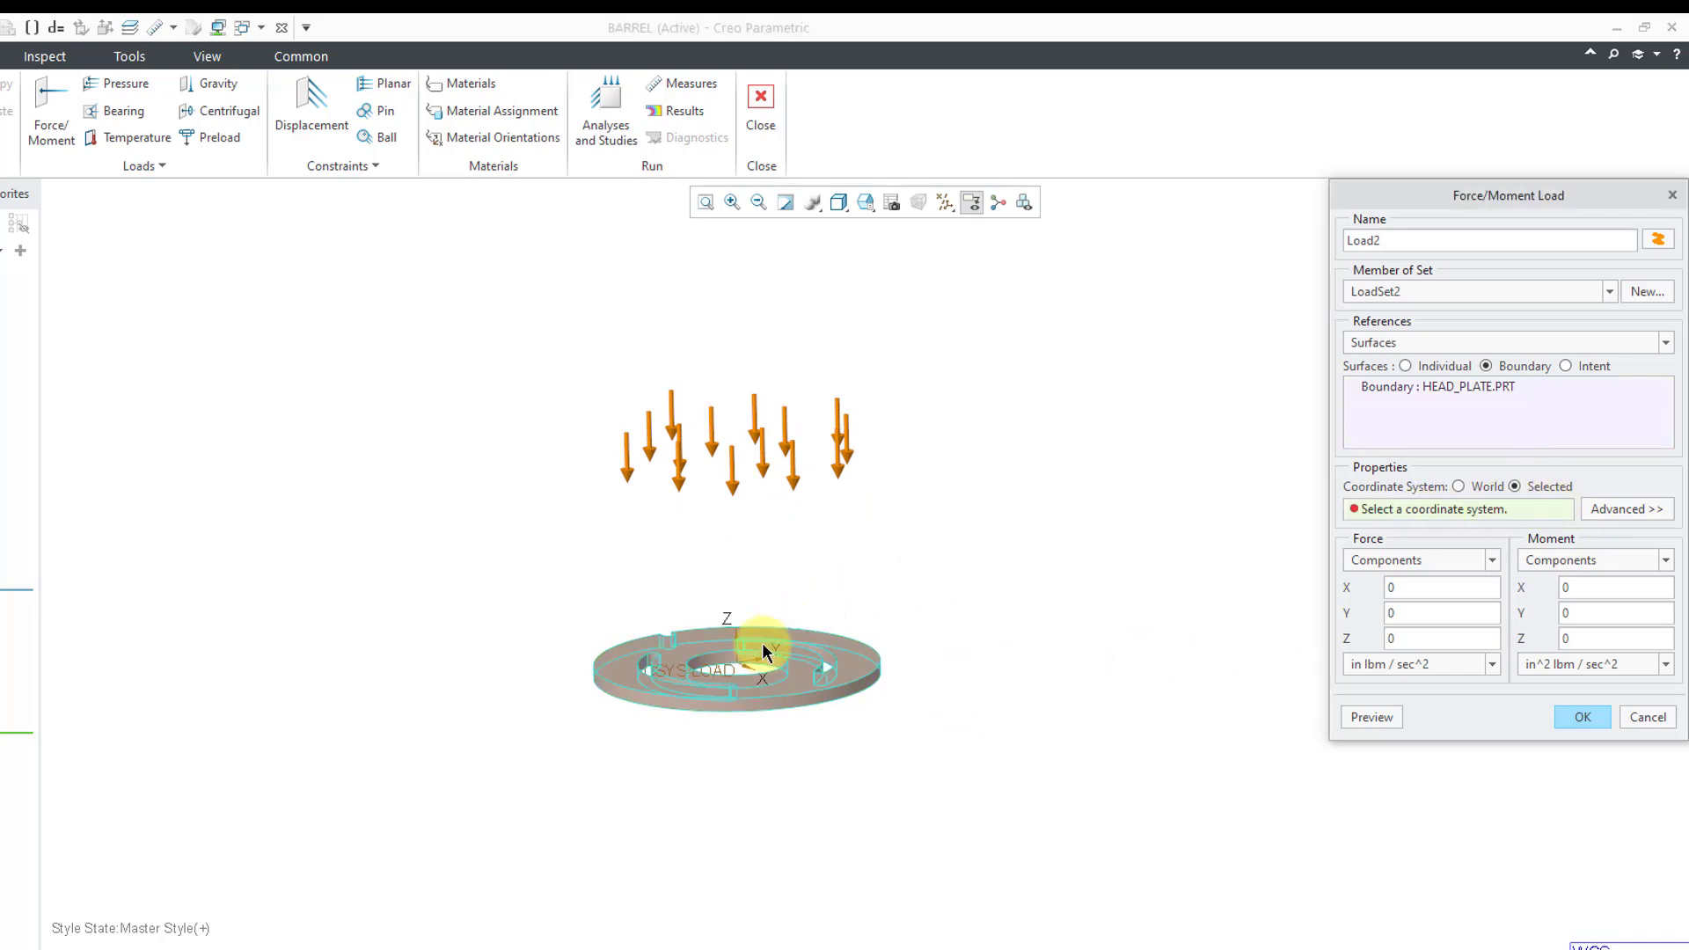
pyautogui.click(718, 677)
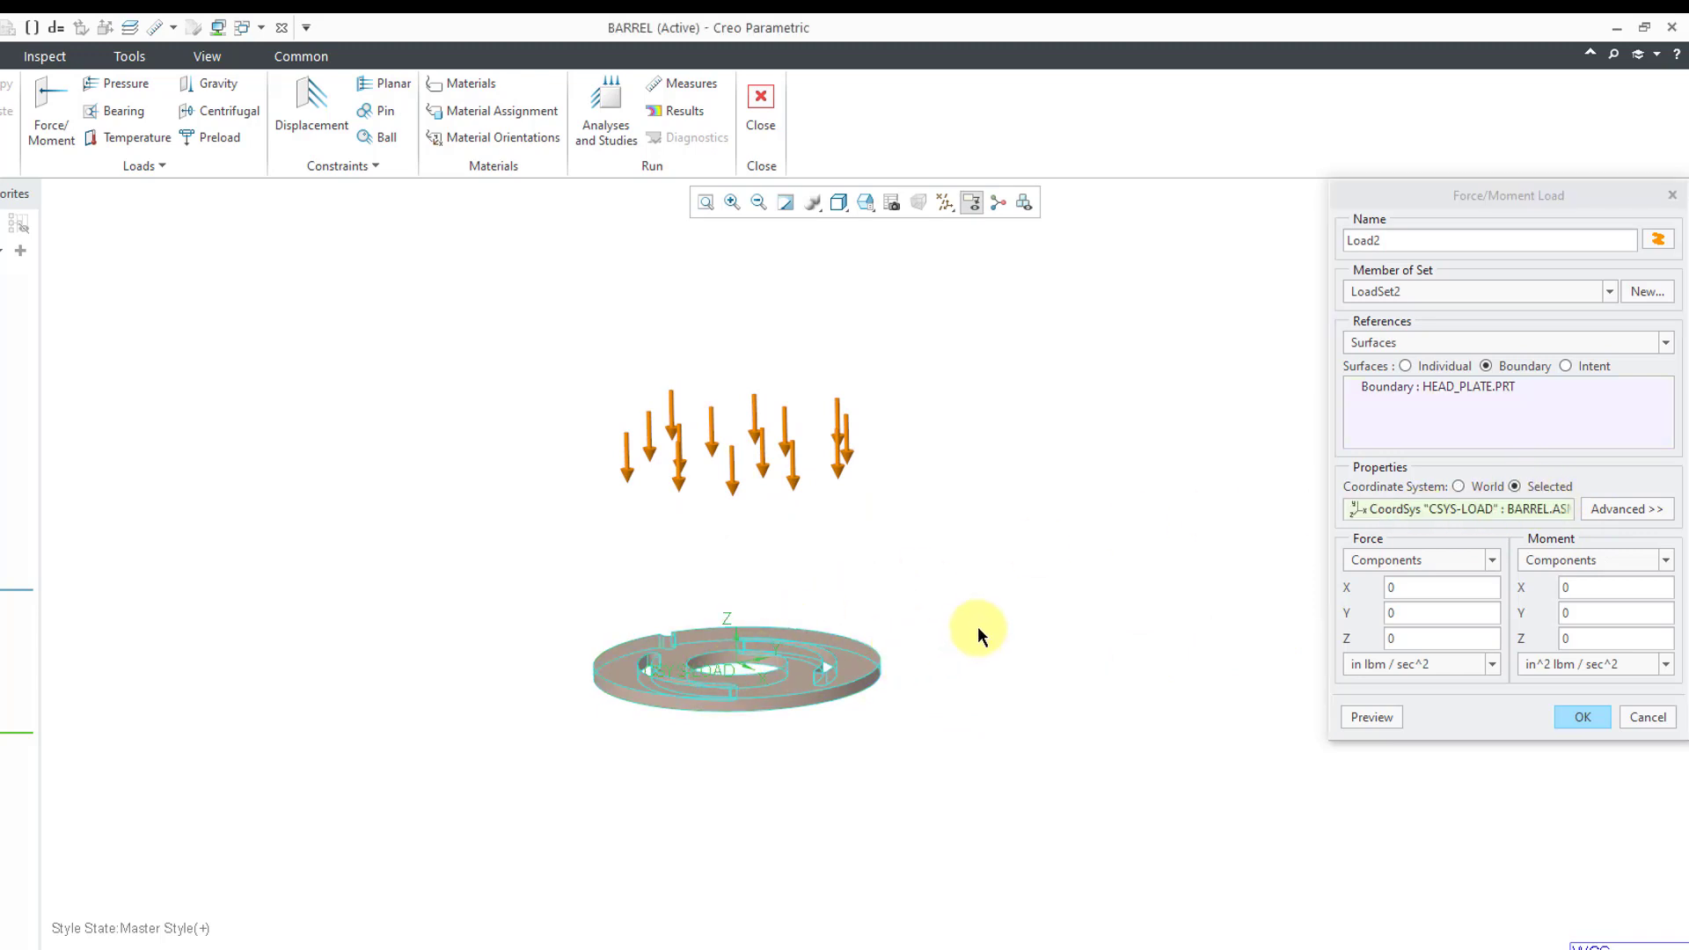
pyautogui.moveTo(979, 627)
pyautogui.mouseDown(button='middle')
pyautogui.moveTo(924, 625)
pyautogui.moveTo(949, 658)
pyautogui.mouseUp(button='middle')
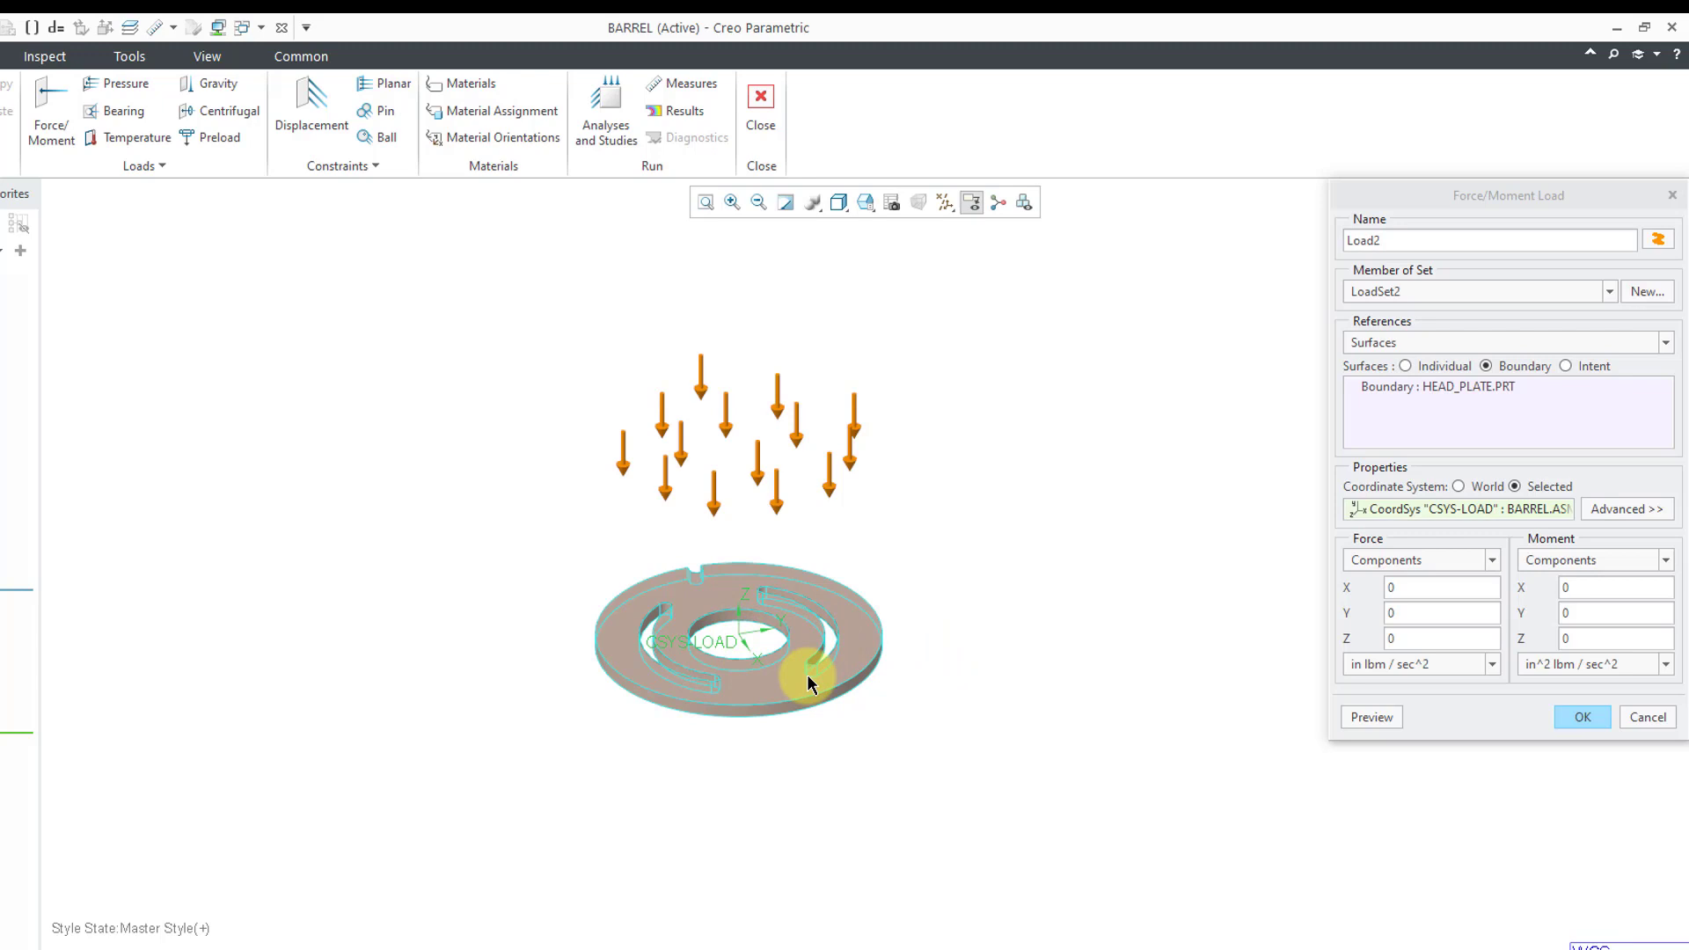
pyautogui.moveTo(807, 676); pyautogui.dragTo(805, 676, button='middle')
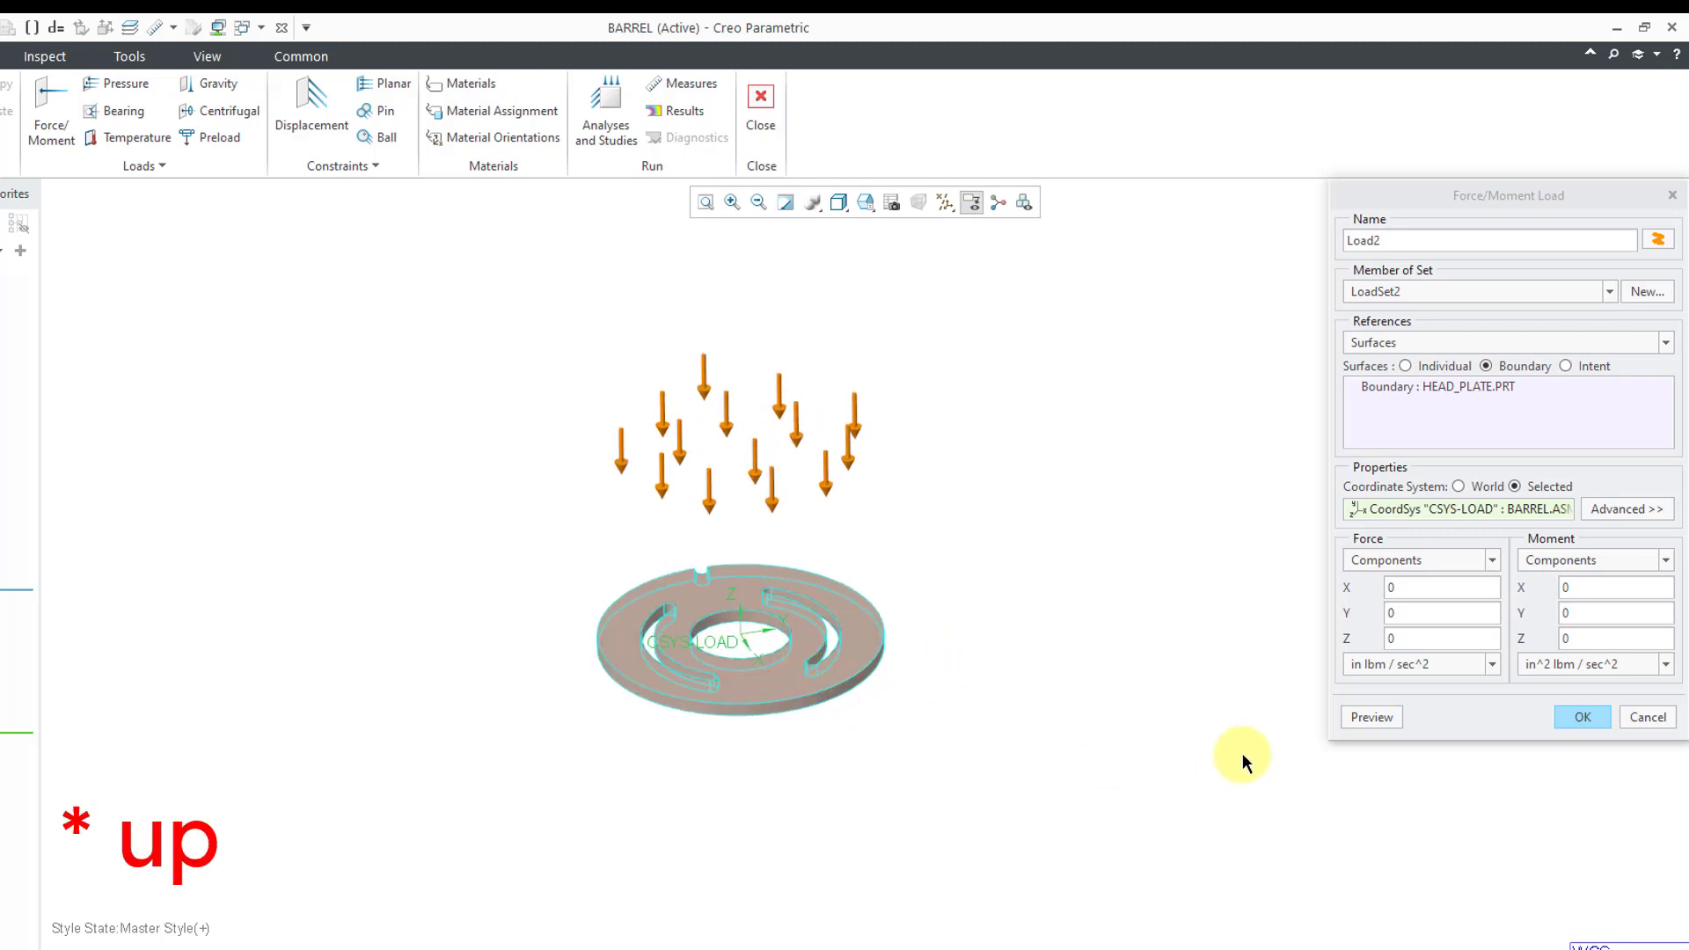
# Reveal the load's advanced options and define the force by direction vector and magnitude, in lbf
pyautogui.click(1644, 510)
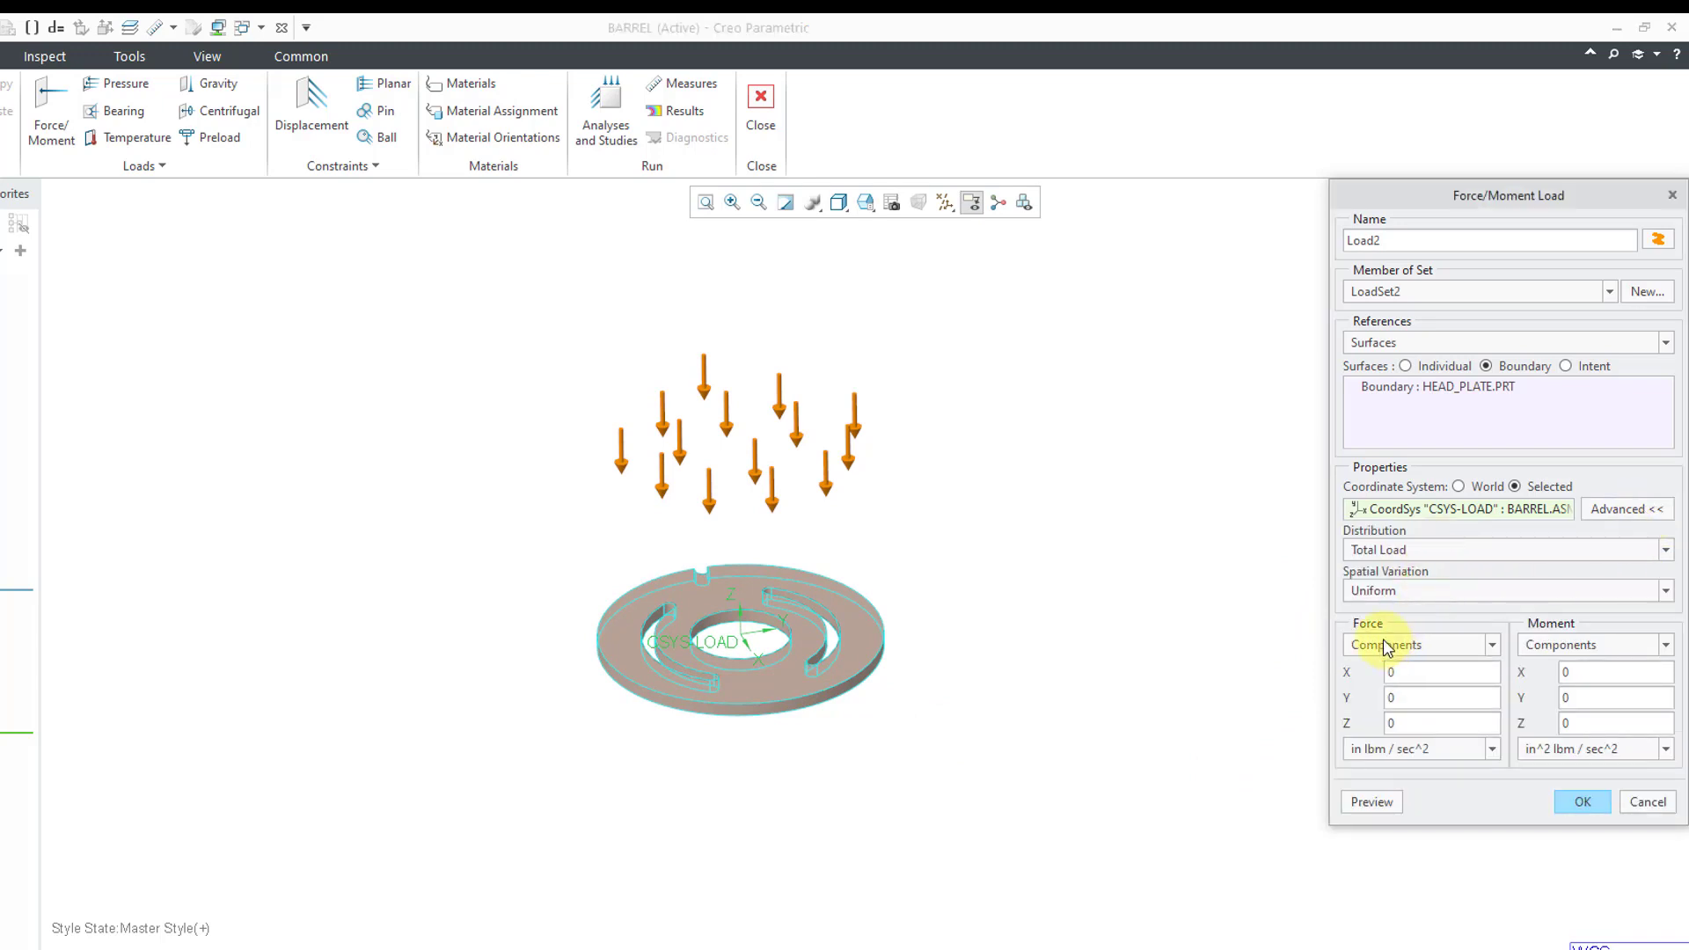
pyautogui.click(1427, 646)
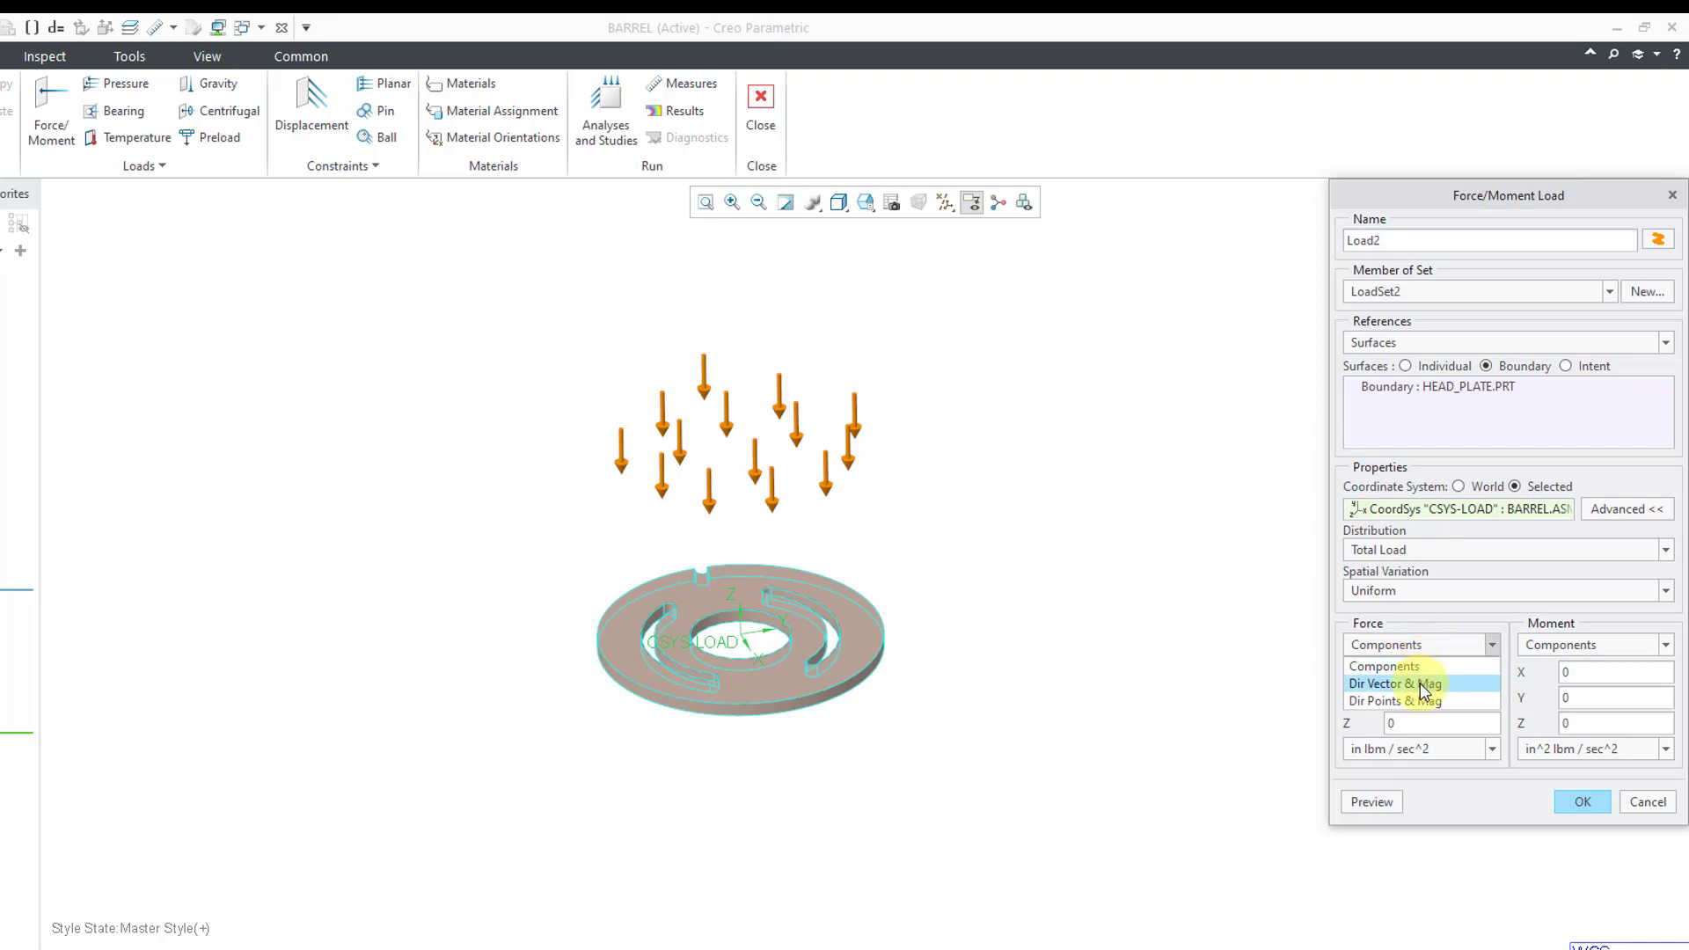
pyautogui.click(1420, 682)
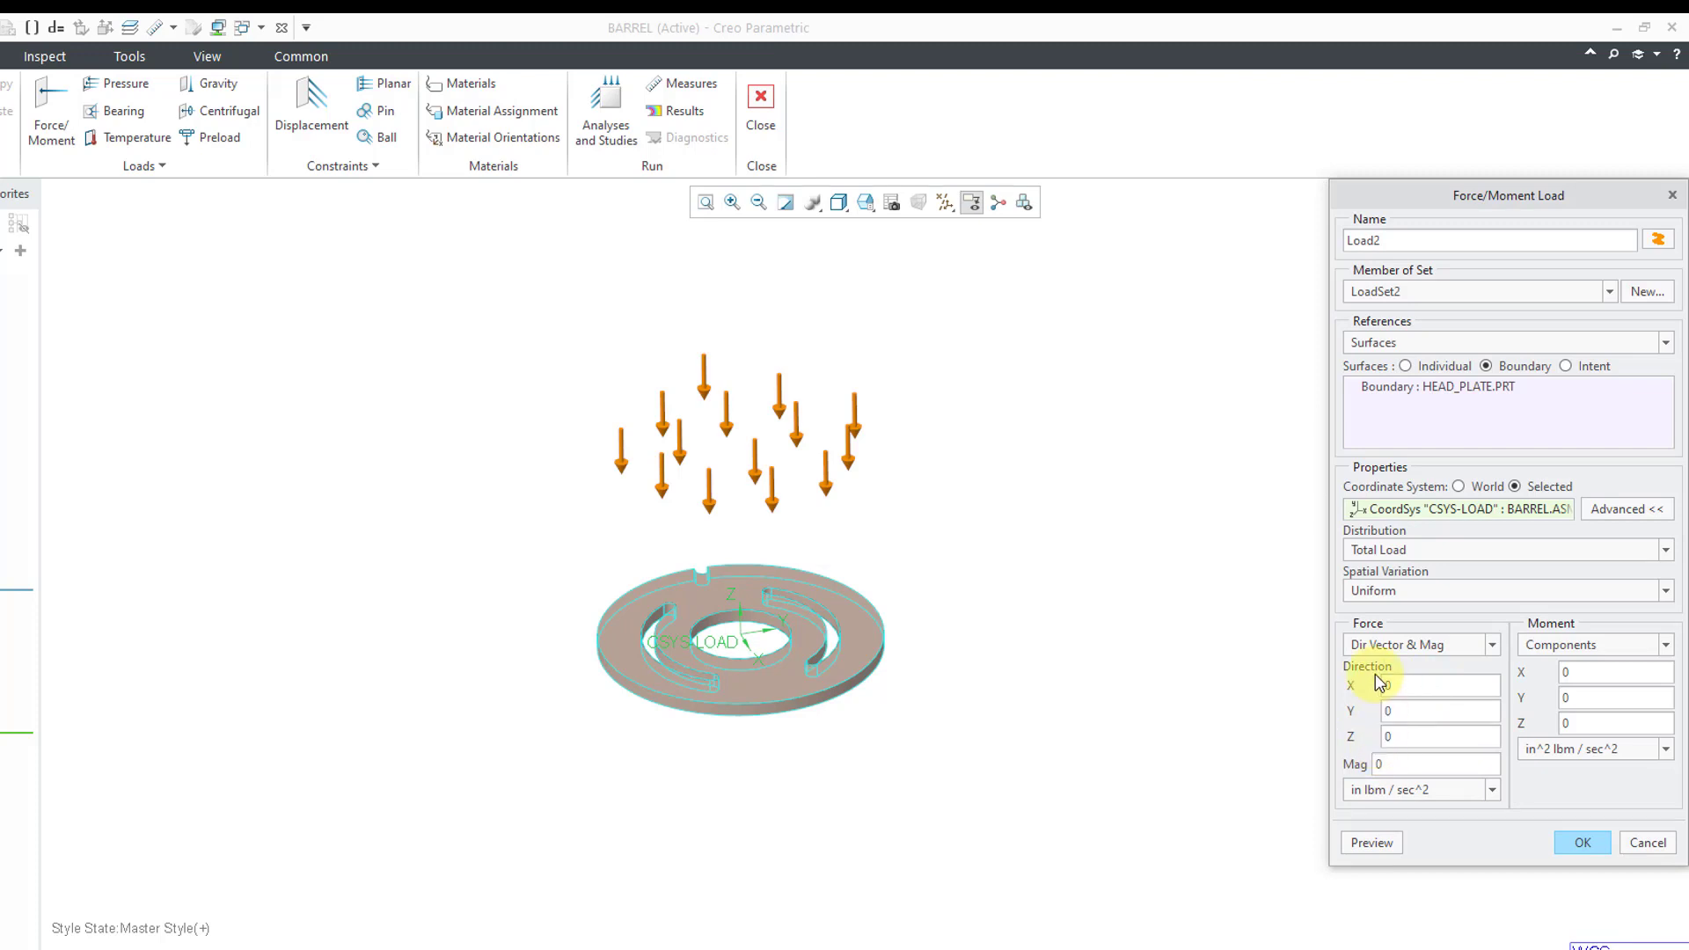
pyautogui.click(1404, 711)
pyautogui.click(1403, 737)
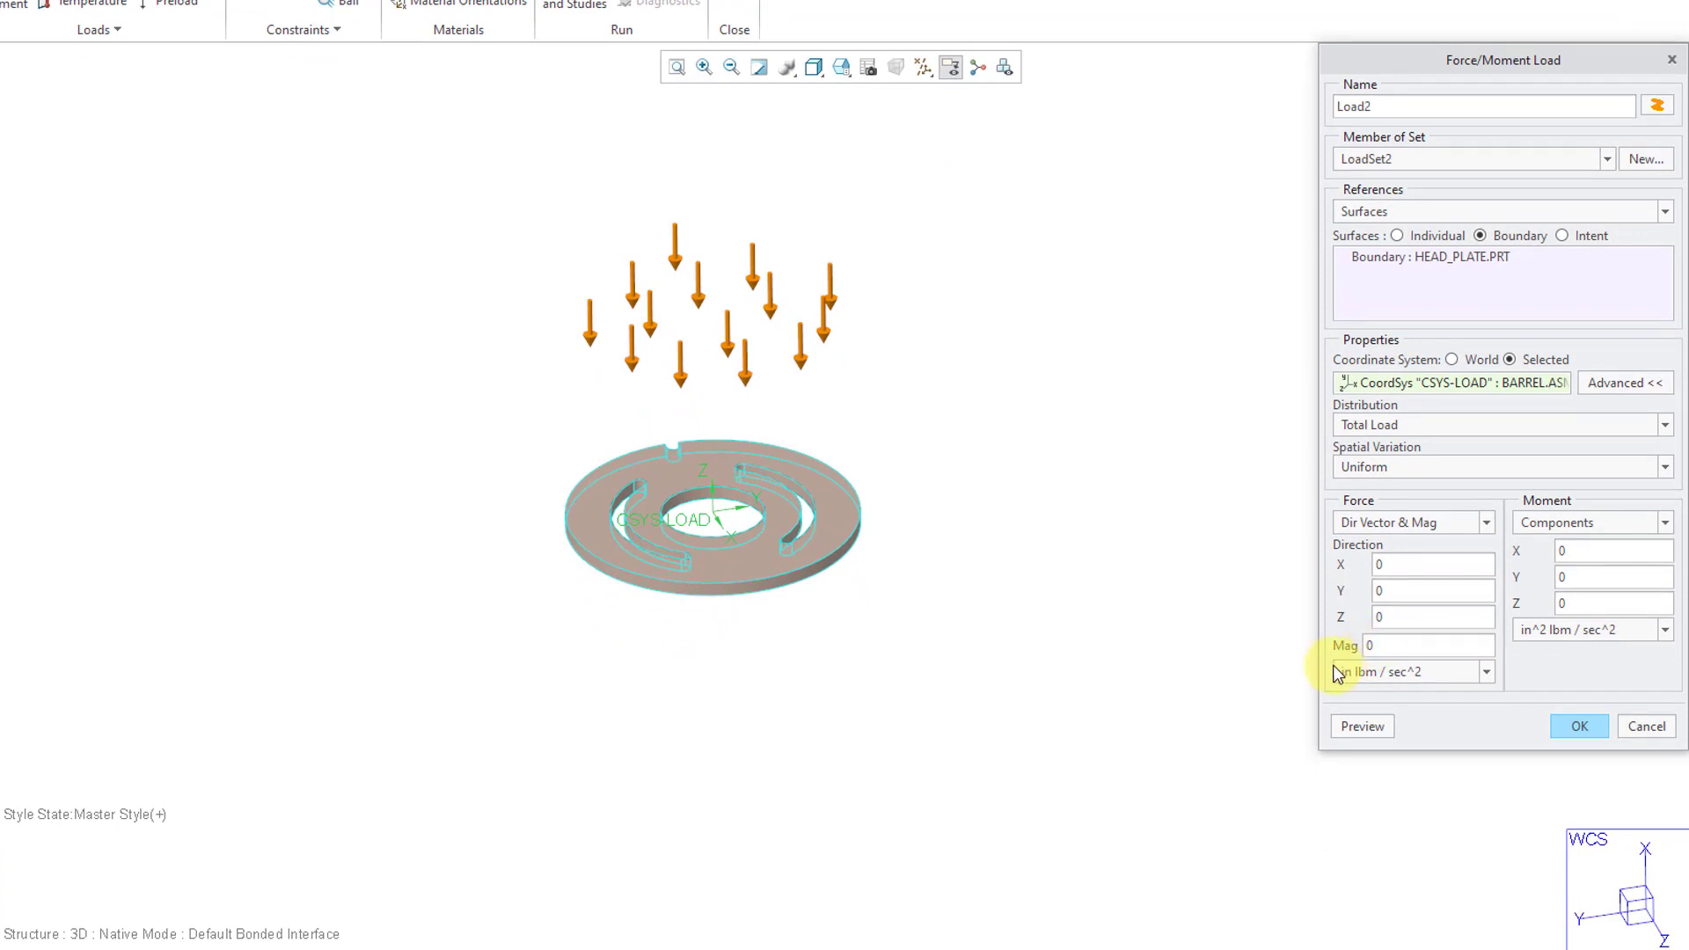
pyautogui.click(1485, 670)
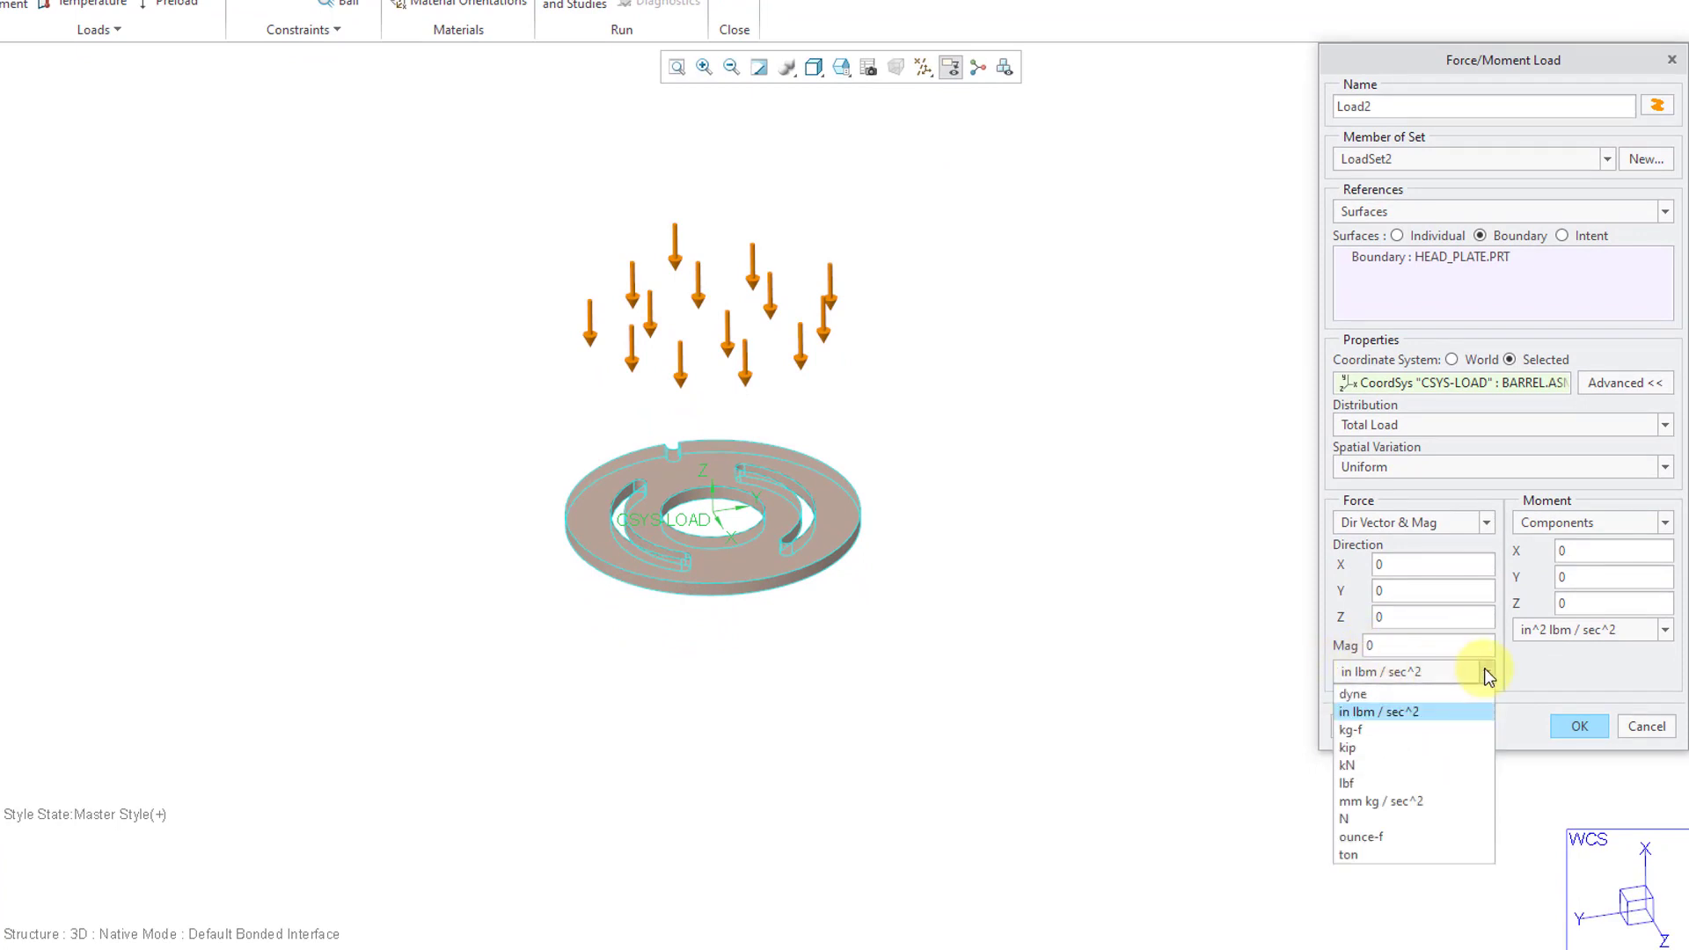
pyautogui.click(1439, 784)
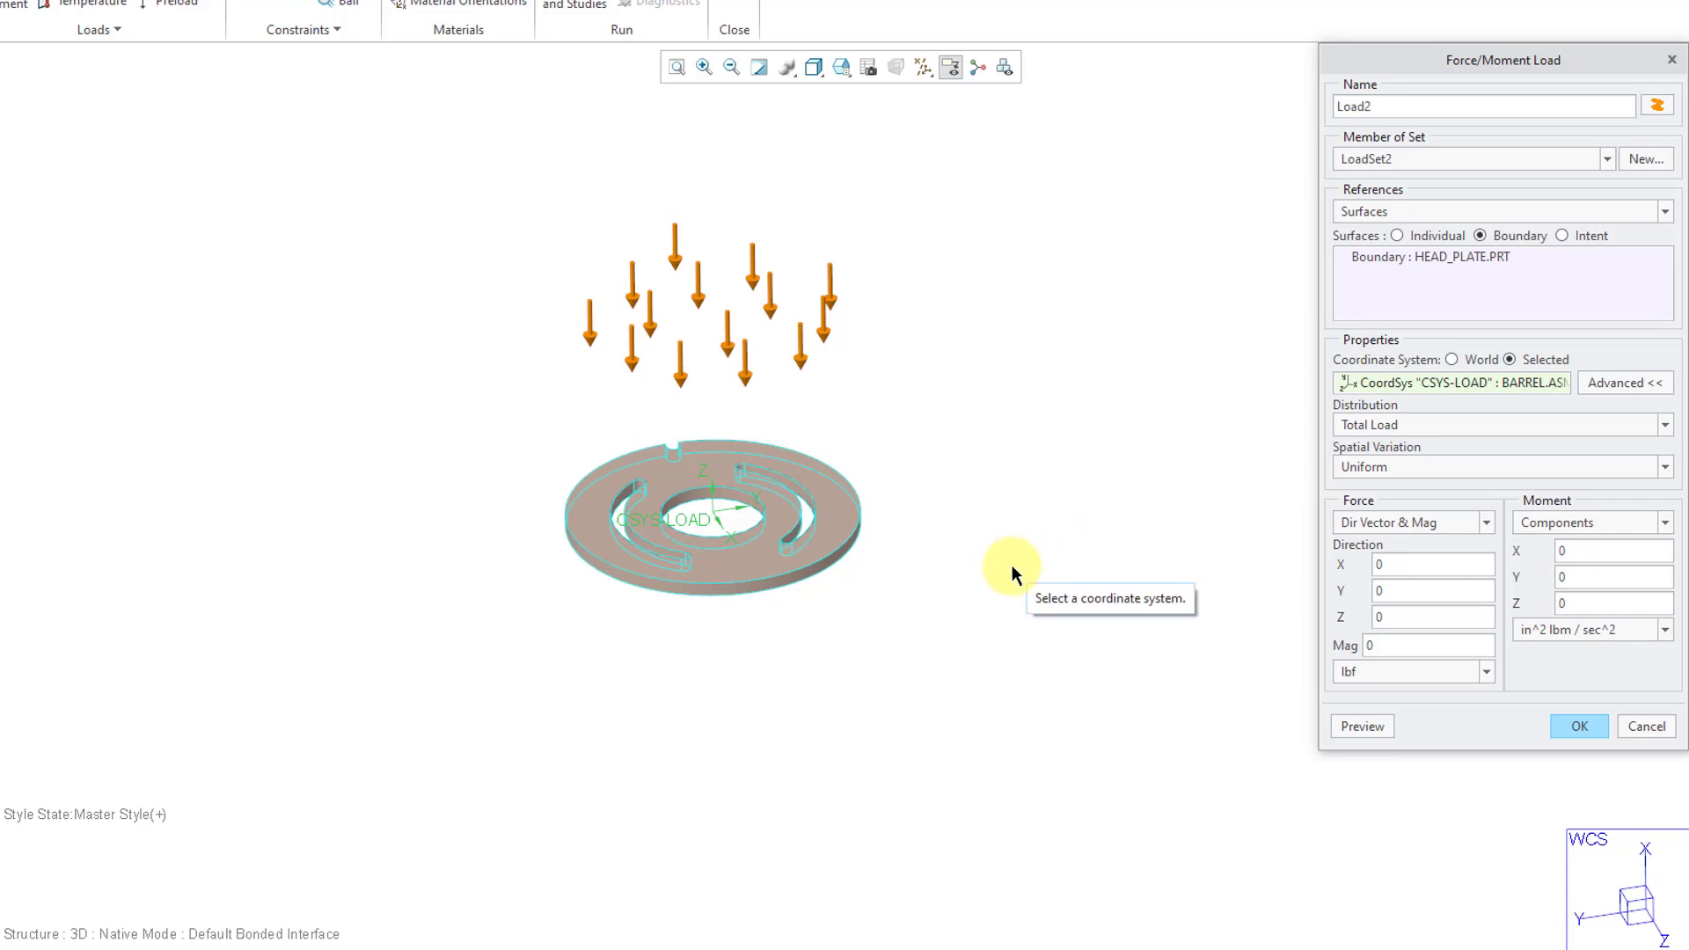
# Set the force direction to Y 1, Z -1 and the magnitude to 50 lbf, preview it and create the load
pyautogui.doubleClick(1404, 615)
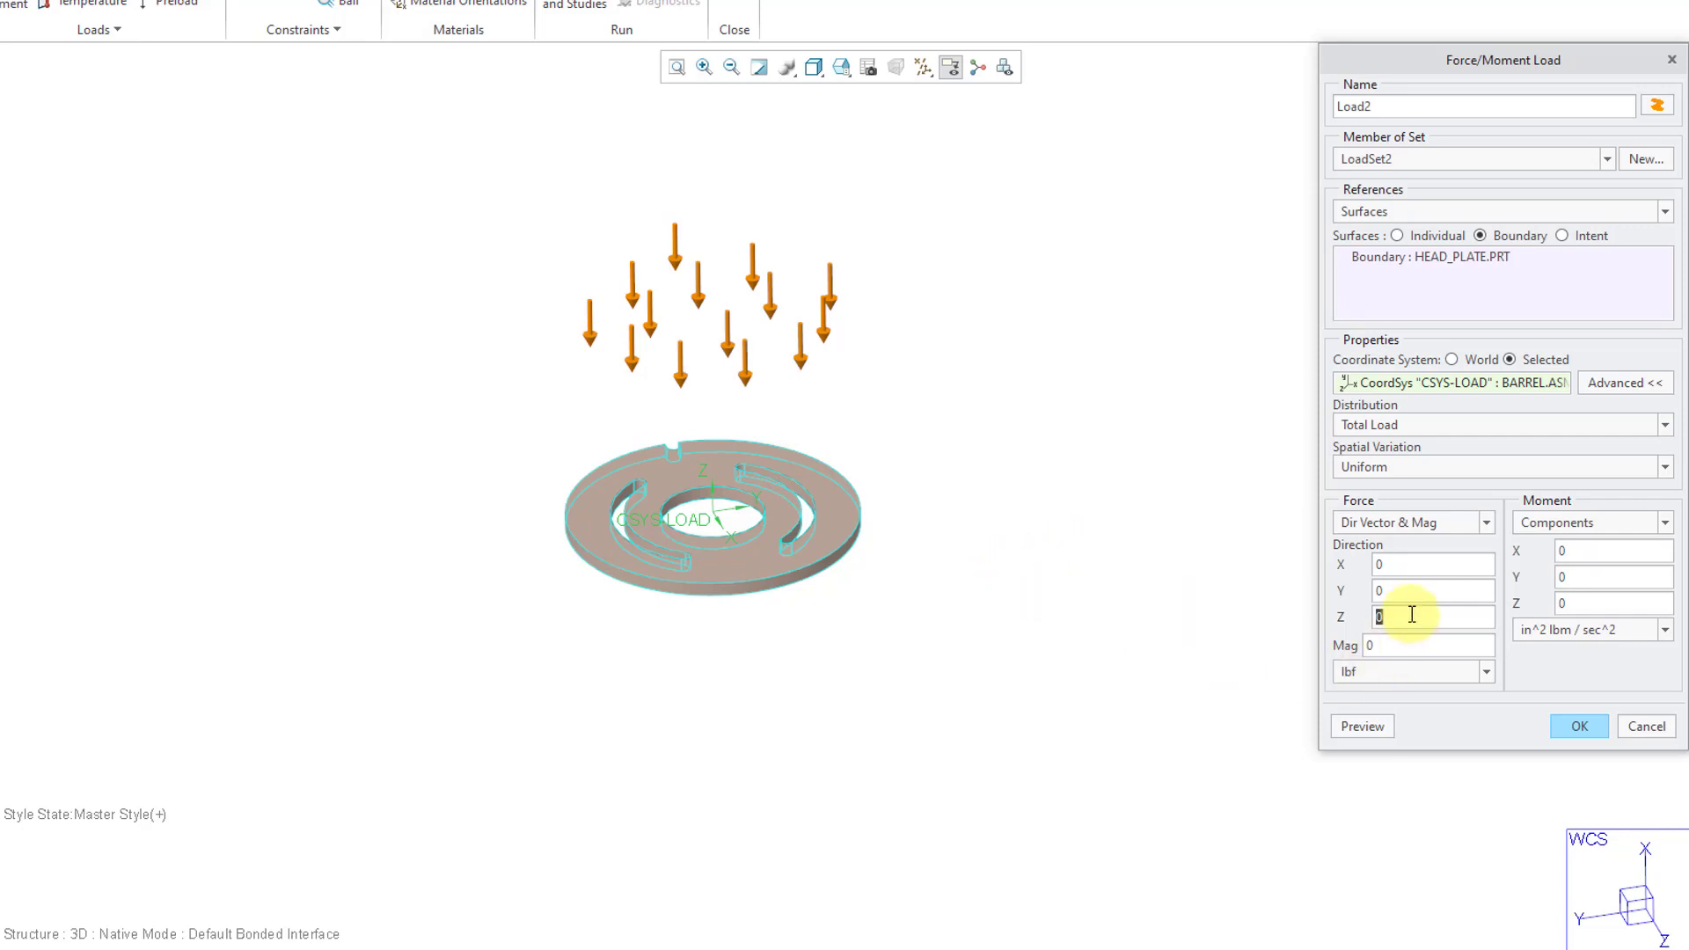
pyautogui.write('-1')
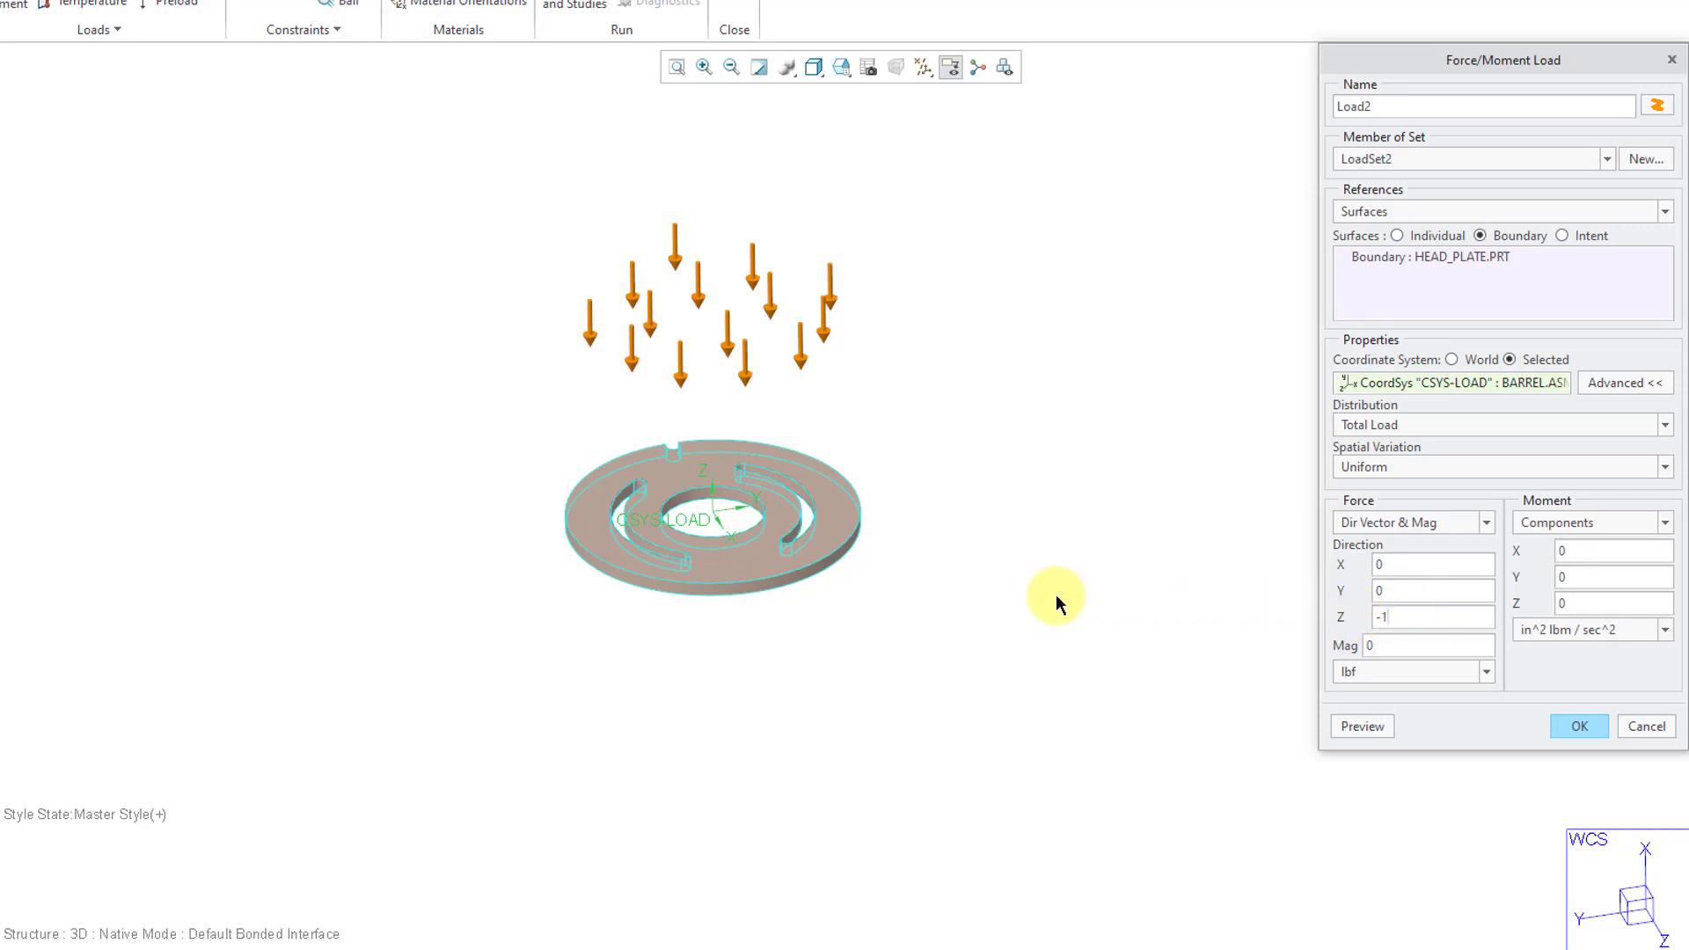
pyautogui.doubleClick(1434, 586)
pyautogui.write('1')
pyautogui.doubleClick(1383, 646)
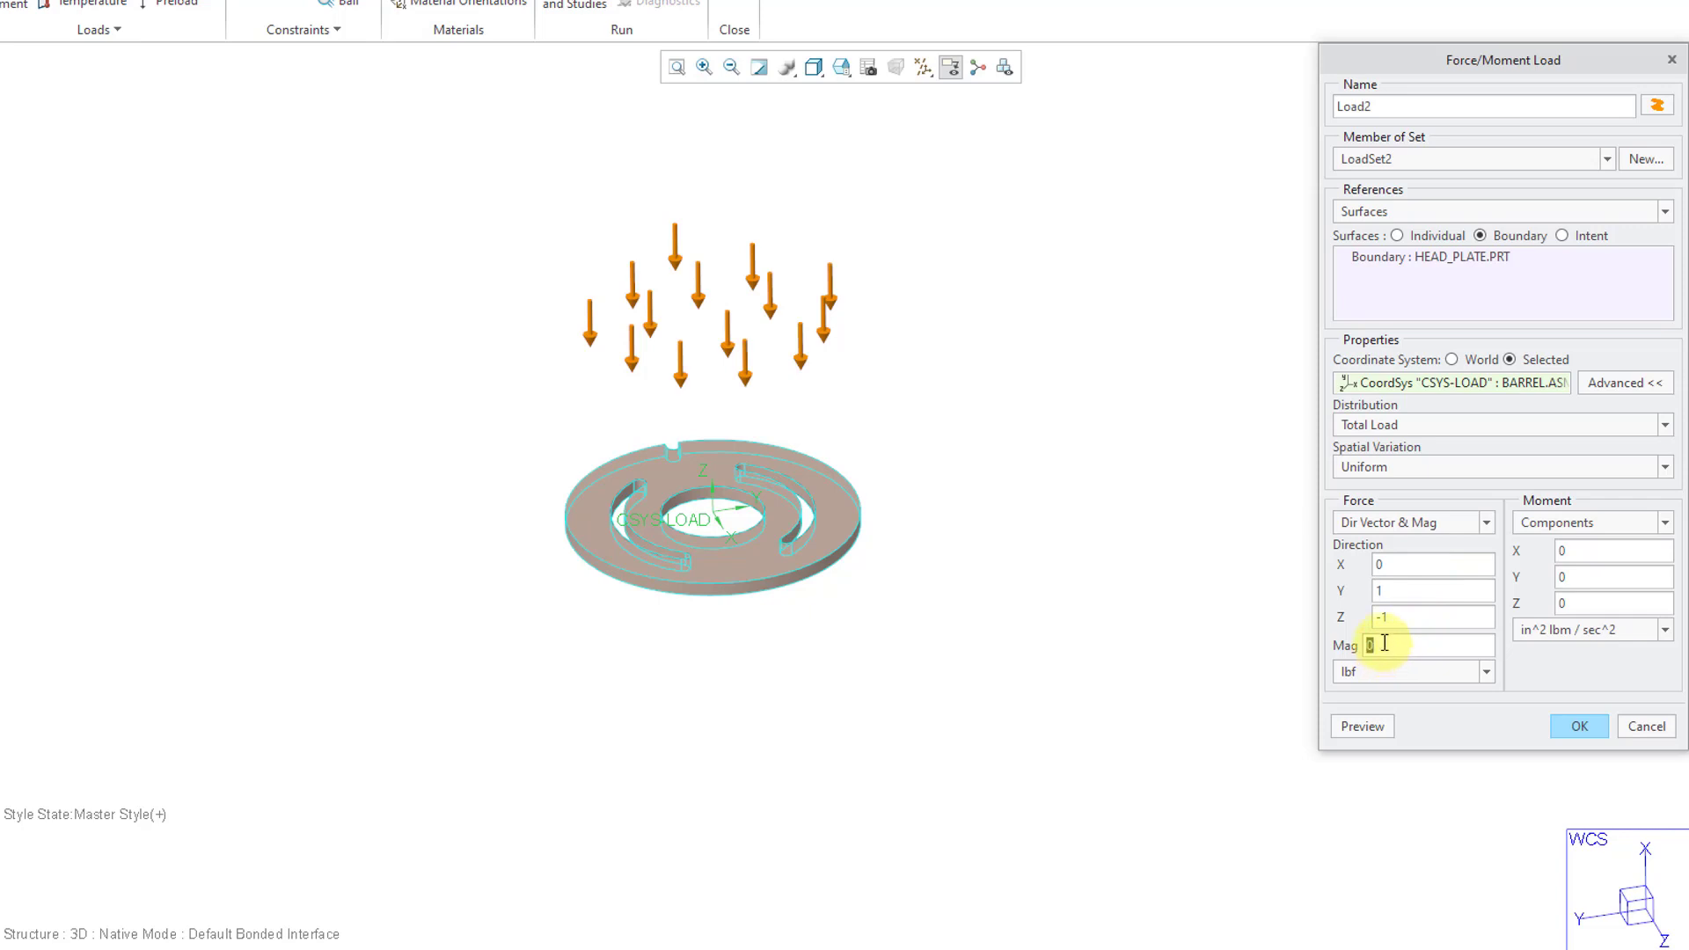
pyautogui.write('50')
pyautogui.click(1363, 726)
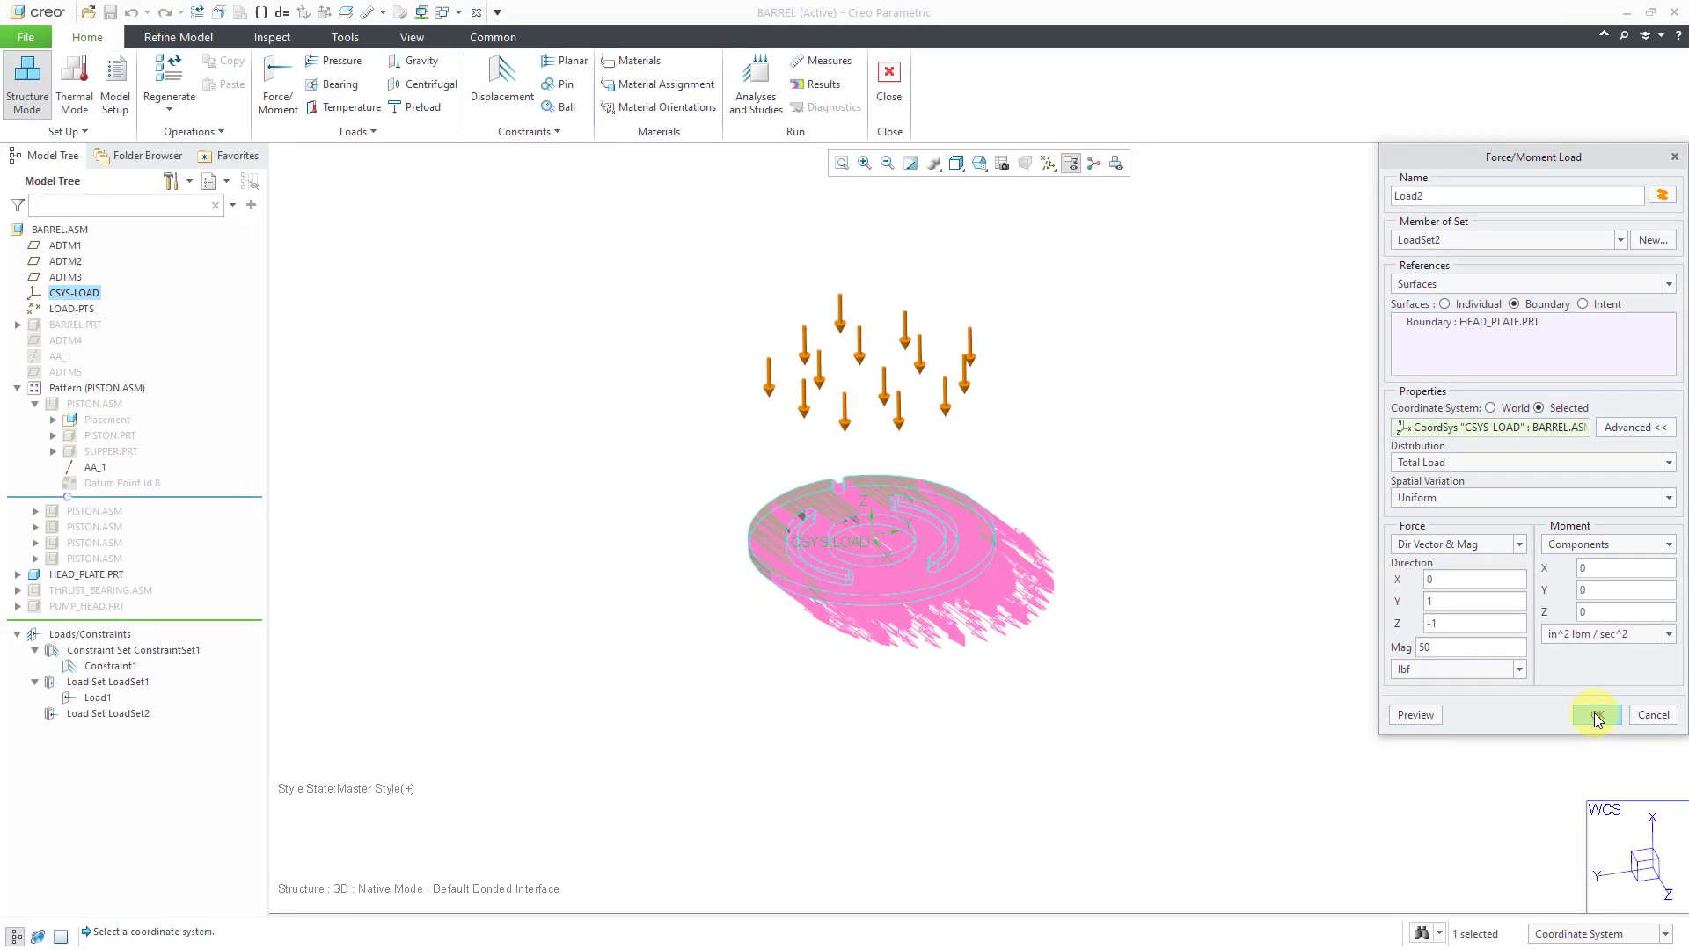
pyautogui.click(1596, 715)
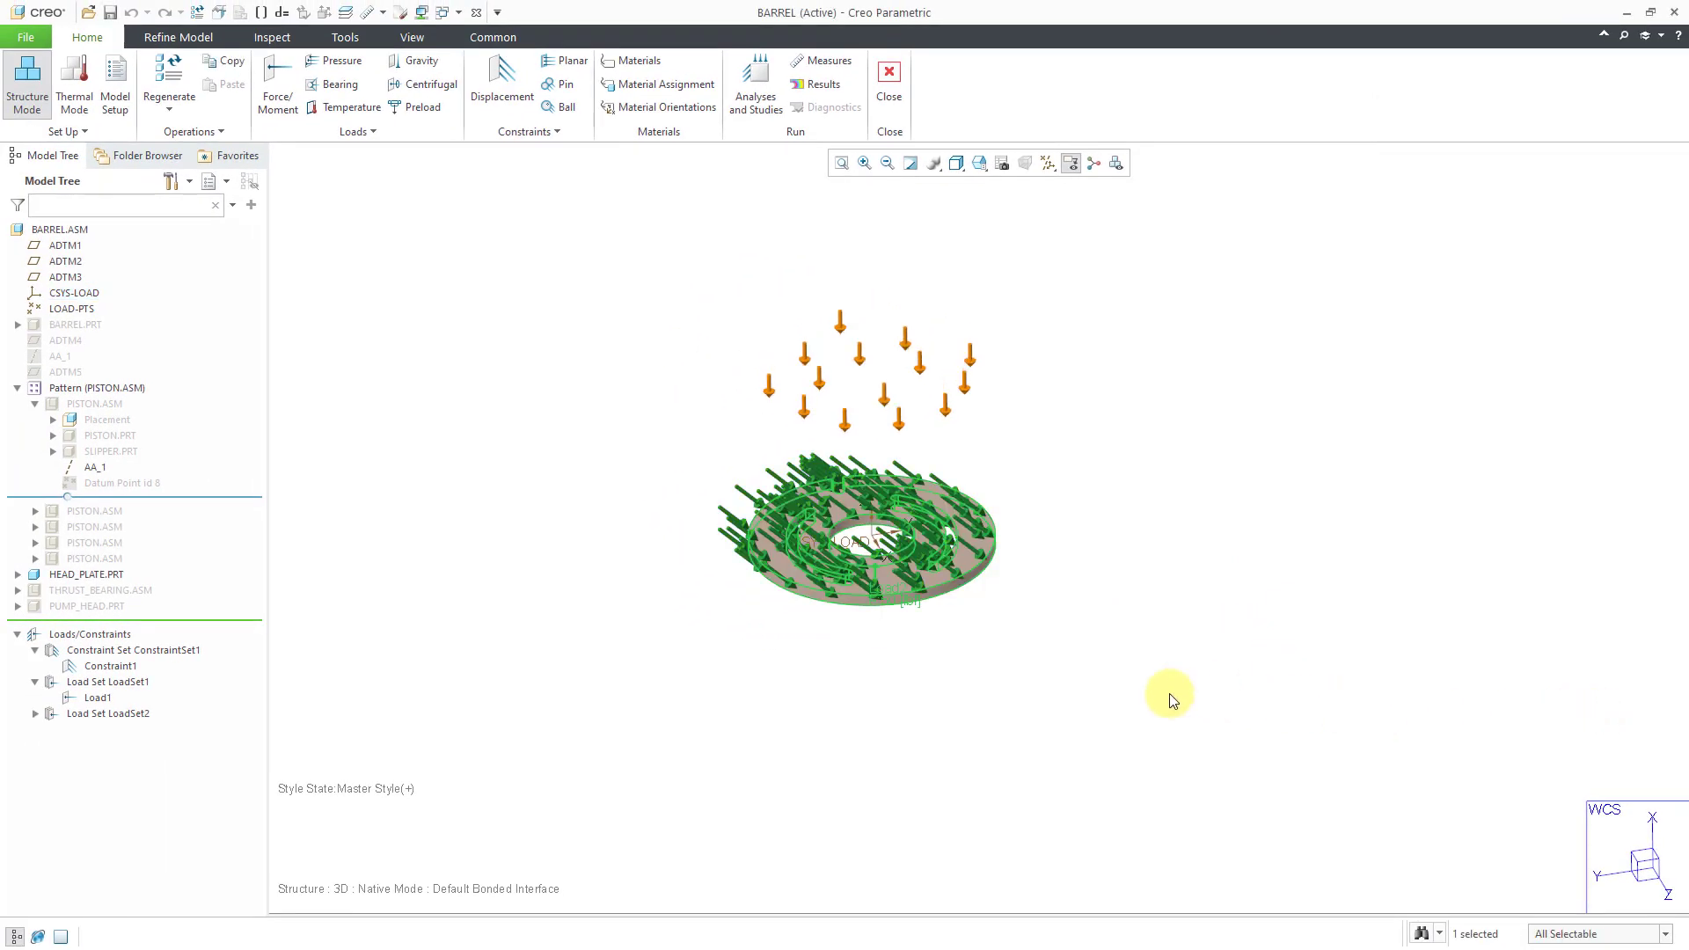
# Hide Load2 in LoadSet2, and highlight Load1 on the model to check it
pyautogui.click(36, 713)
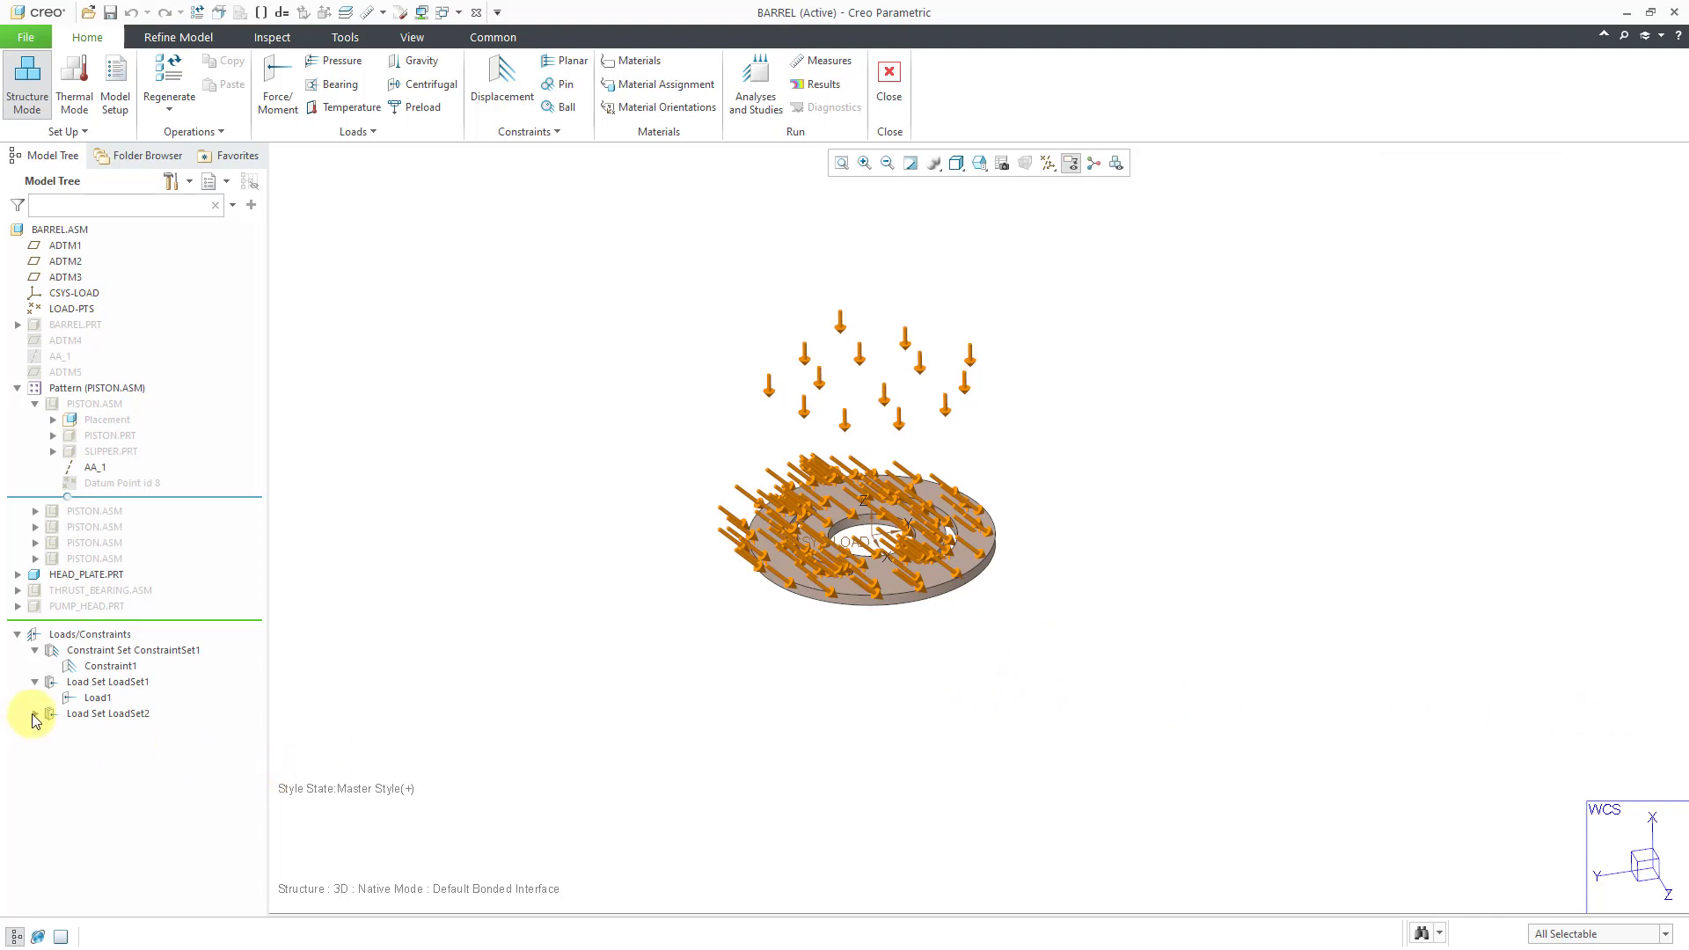
pyautogui.click(102, 733)
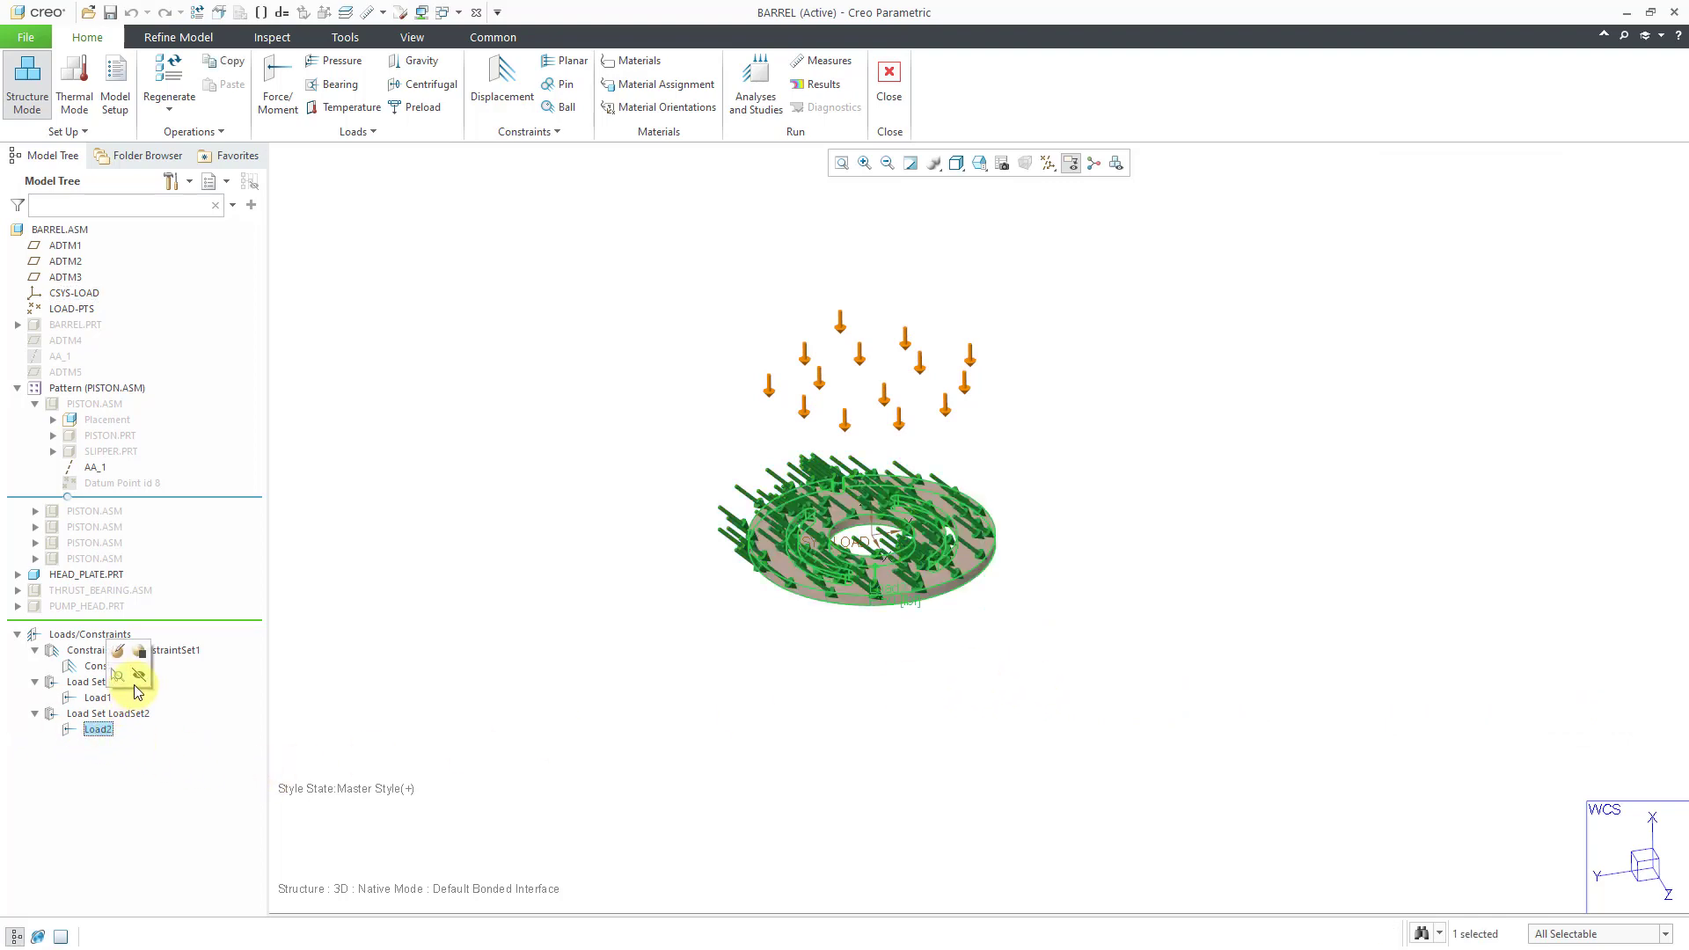
pyautogui.click(140, 676)
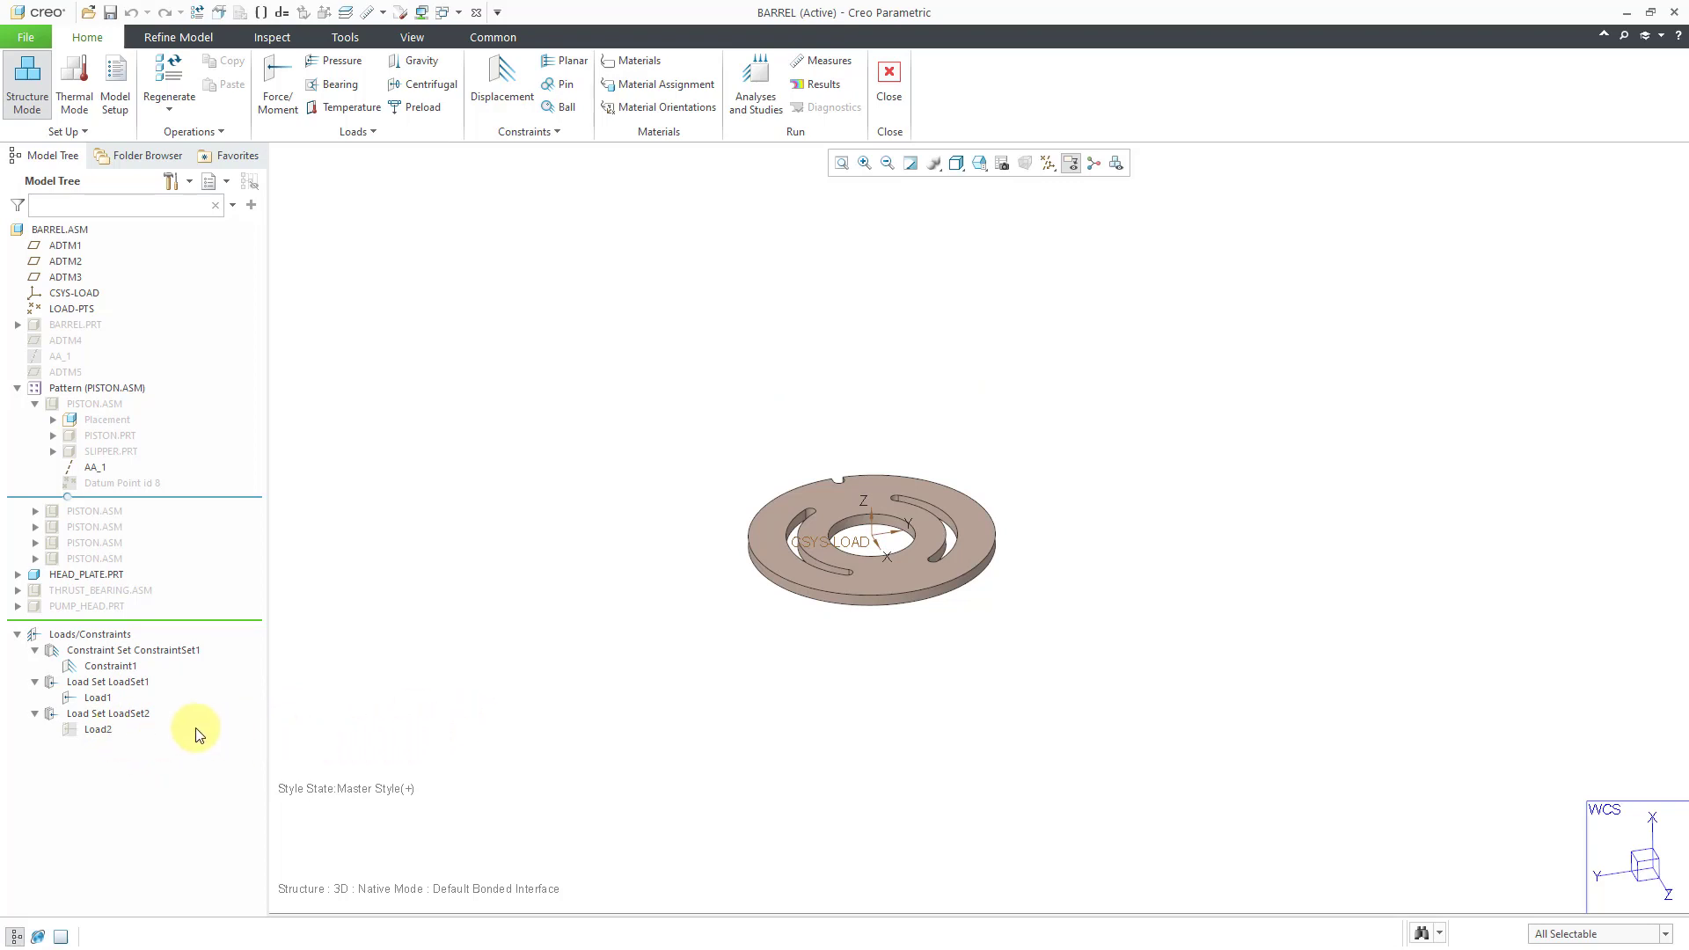
pyautogui.click(98, 697)
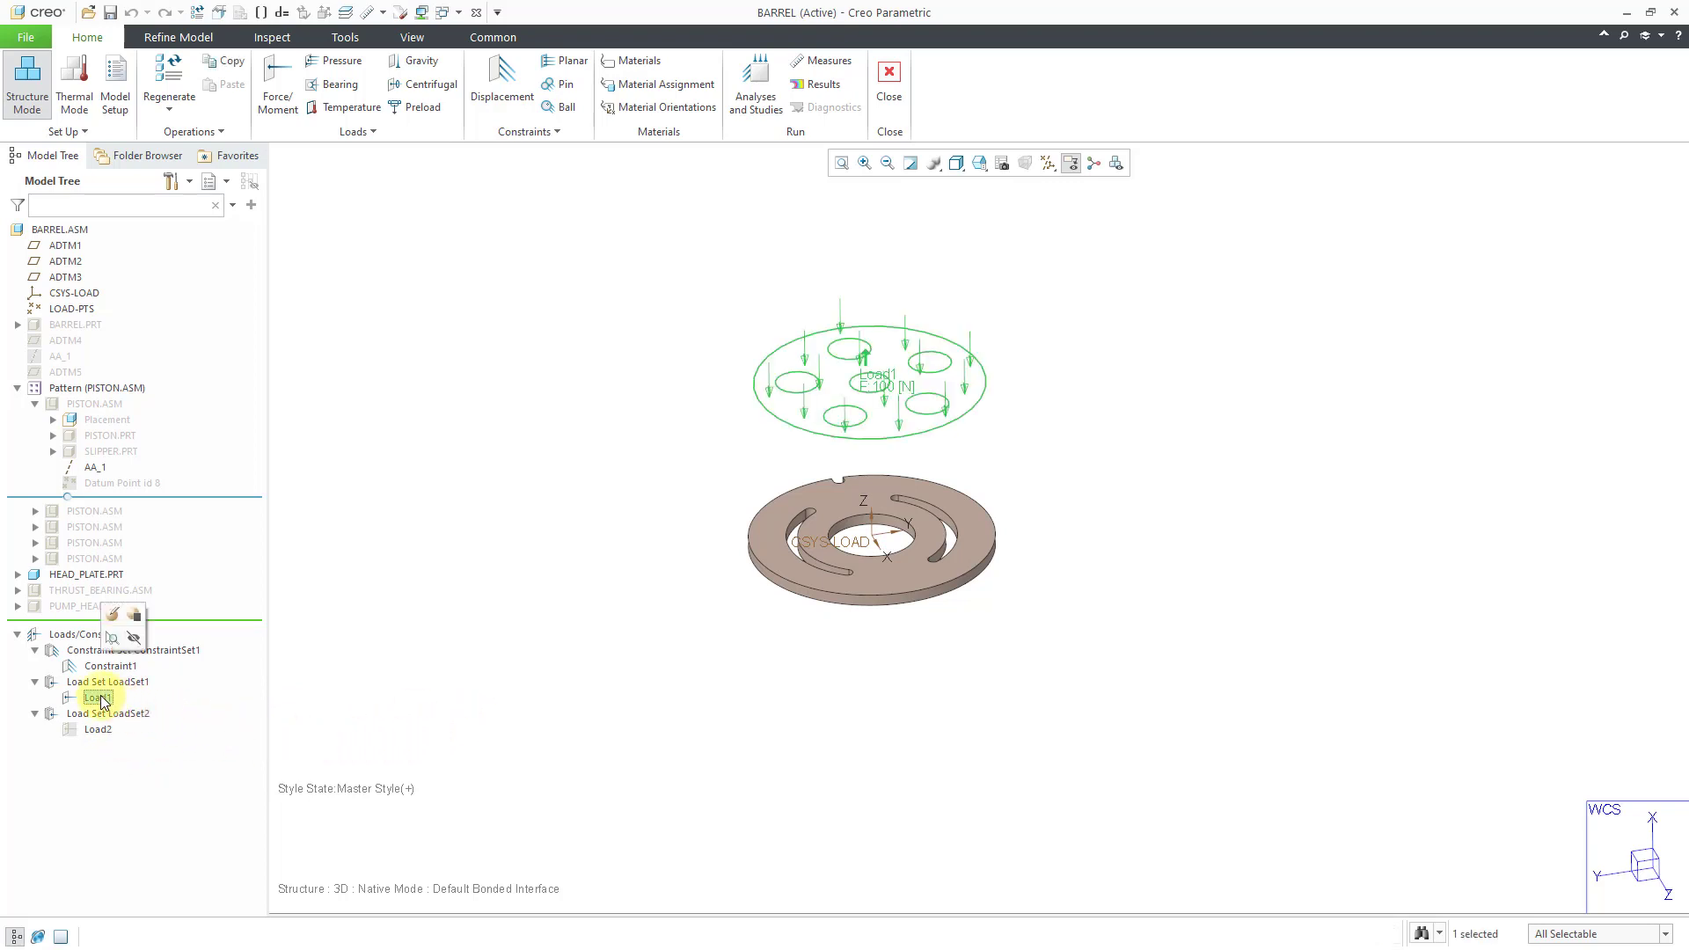
pyautogui.click(453, 673)
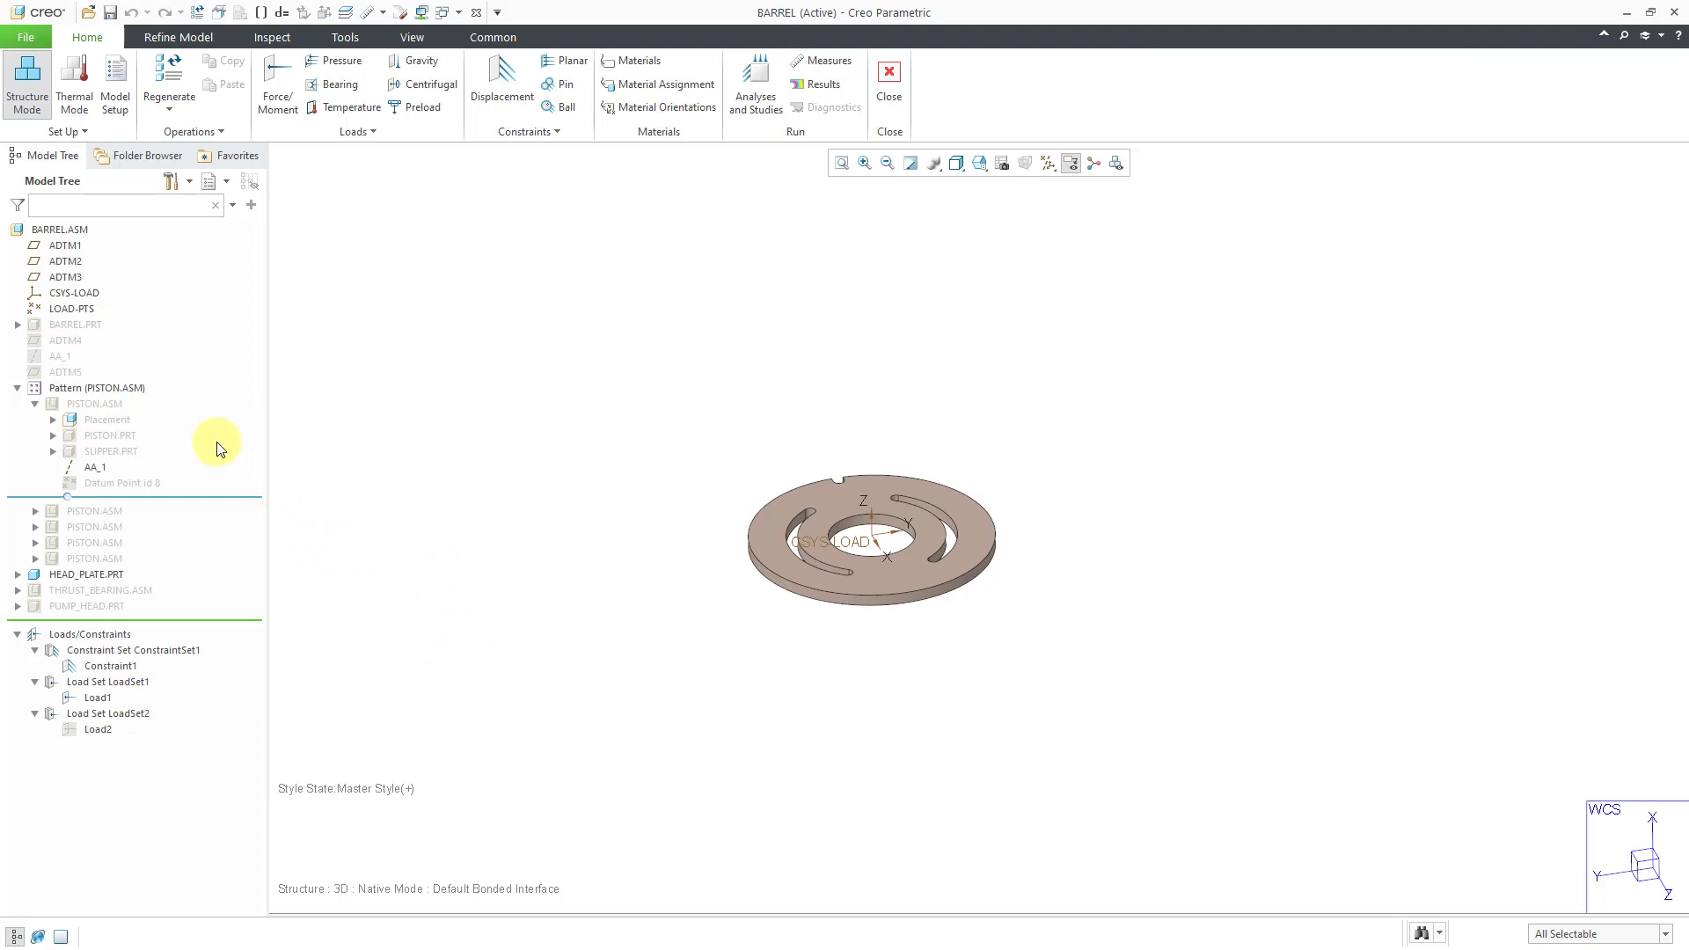
# Bring all the other hidden components of the barrel assembly back into view alongside HEAD_PLATE.PRT
pyautogui.click(104, 574)
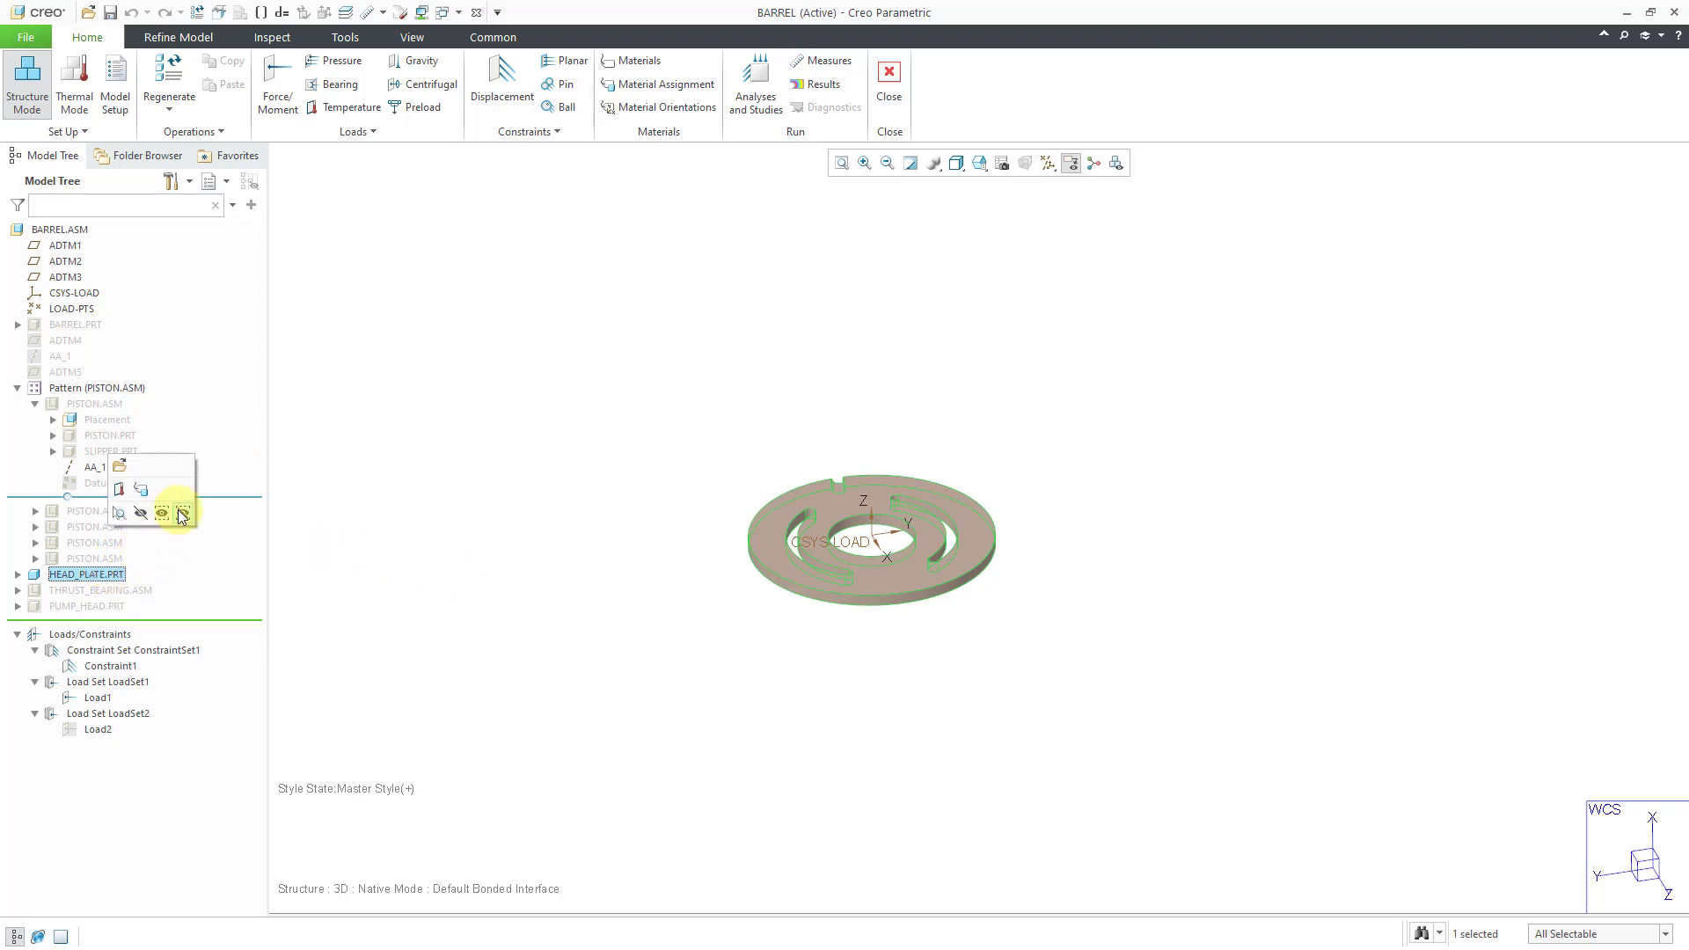
pyautogui.click(182, 513)
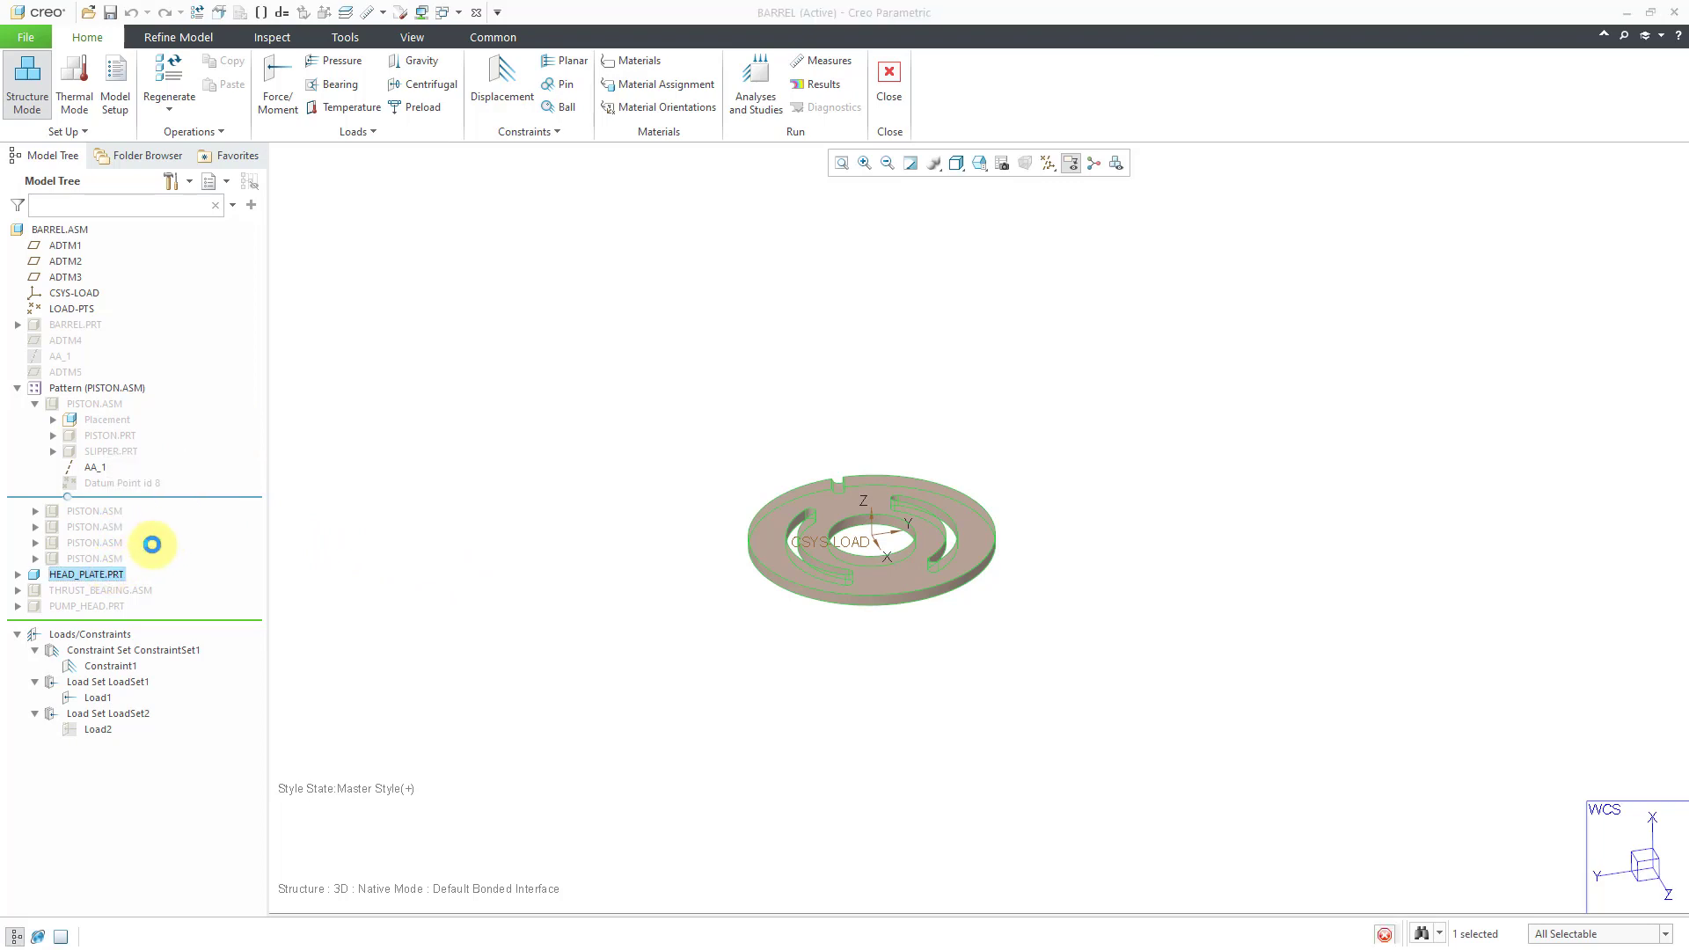
pyautogui.click(113, 577)
pyautogui.click(132, 500)
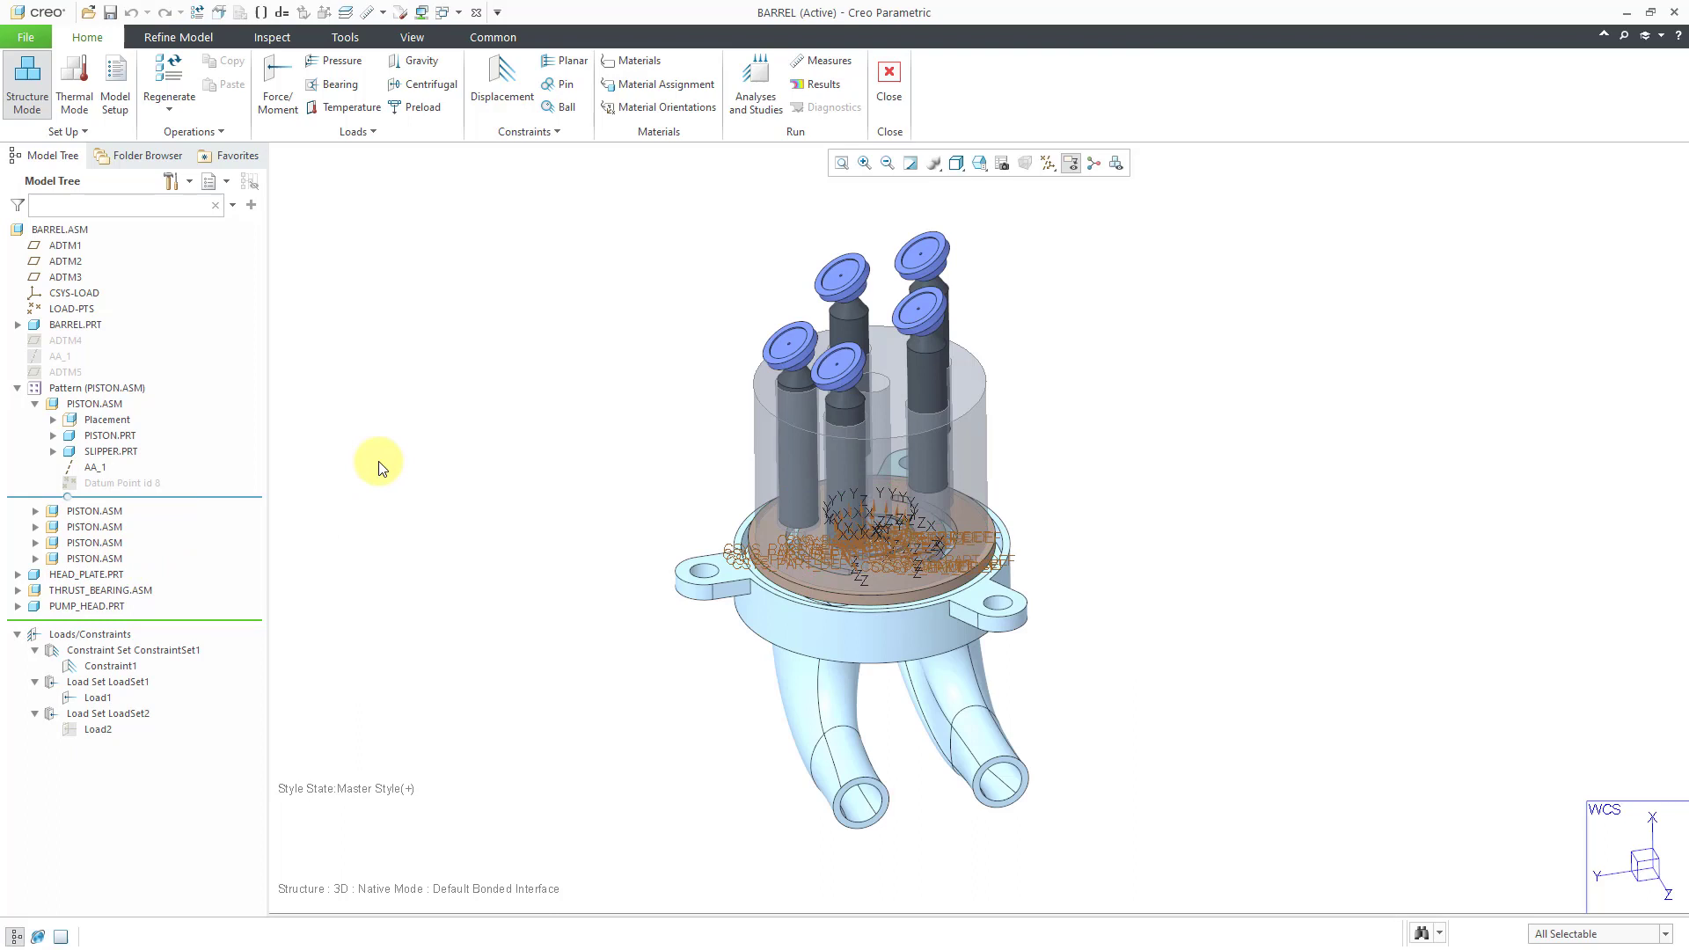
# Turn off the display of coordinate systems in the assembly
pyautogui.click(1049, 164)
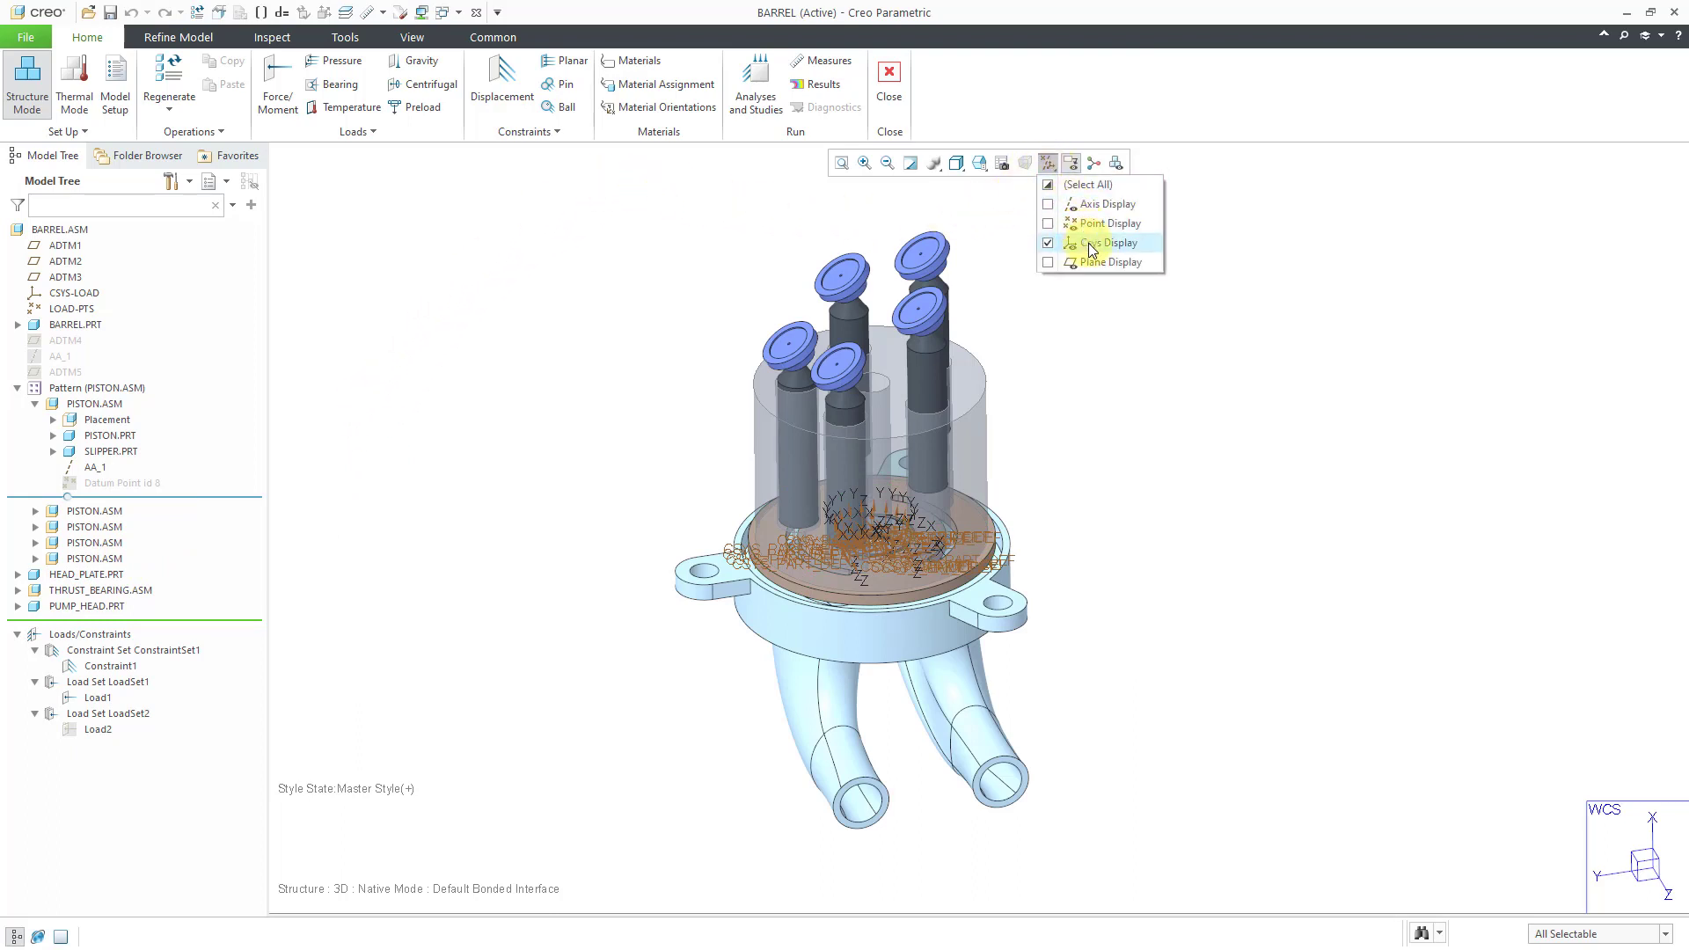
pyautogui.click(1090, 243)
pyautogui.click(577, 309)
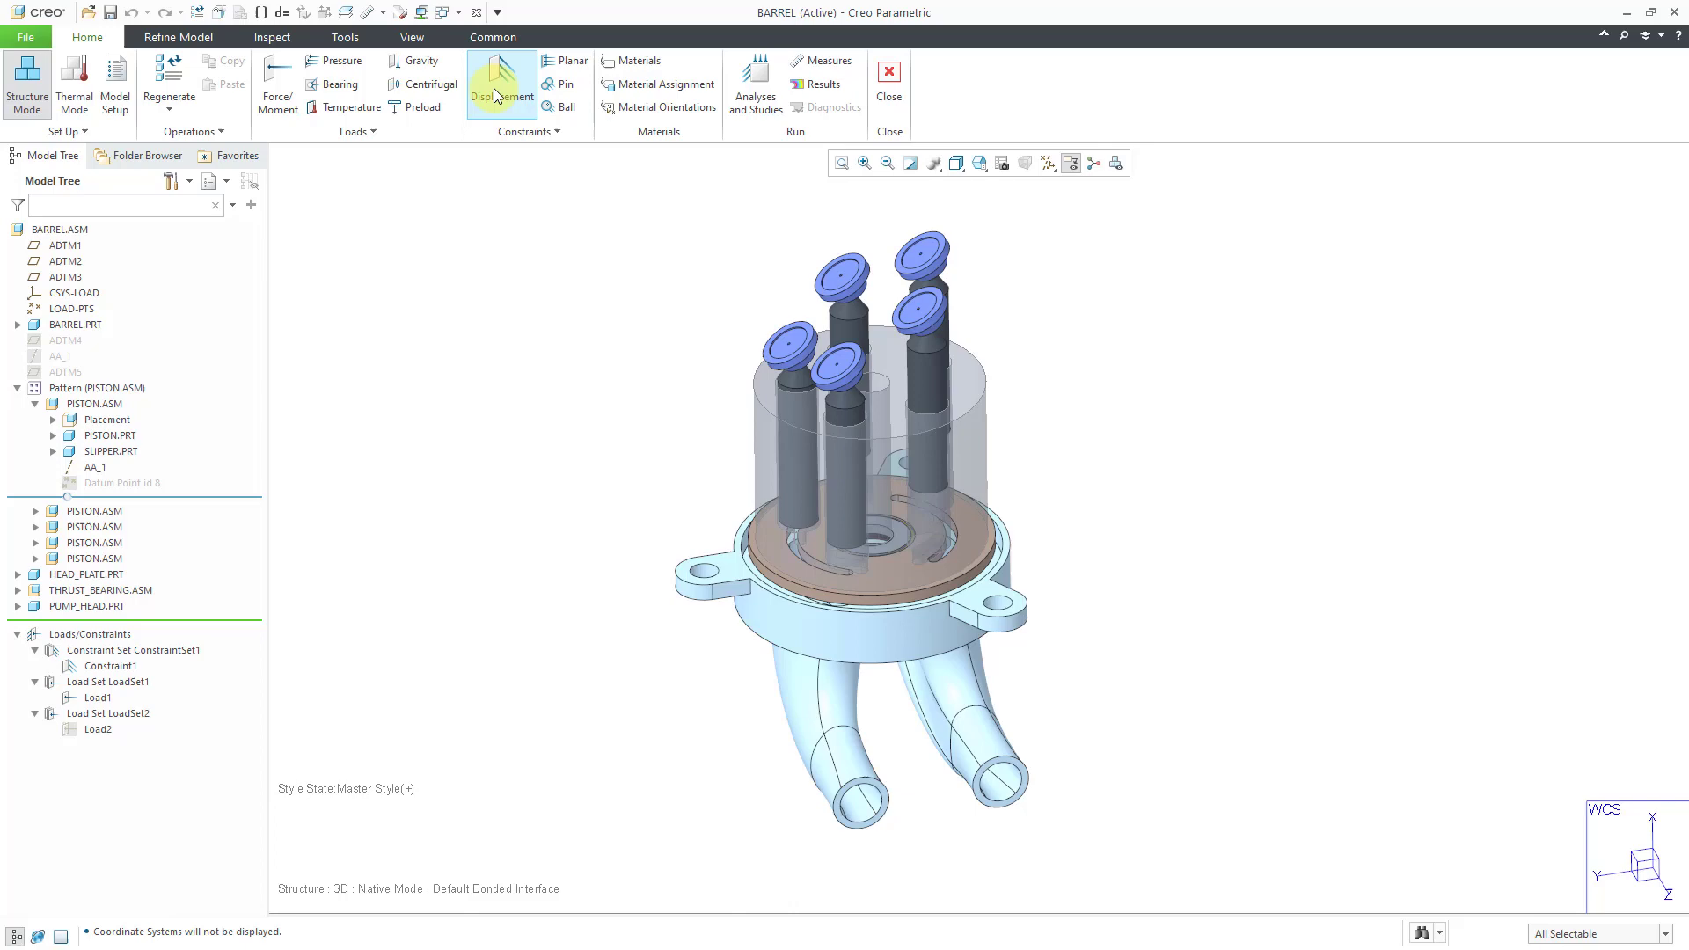
# Switch to the PUMP_HEAD.PRT window and start a datum reference of the Intent Surface type
pyautogui.click(458, 12)
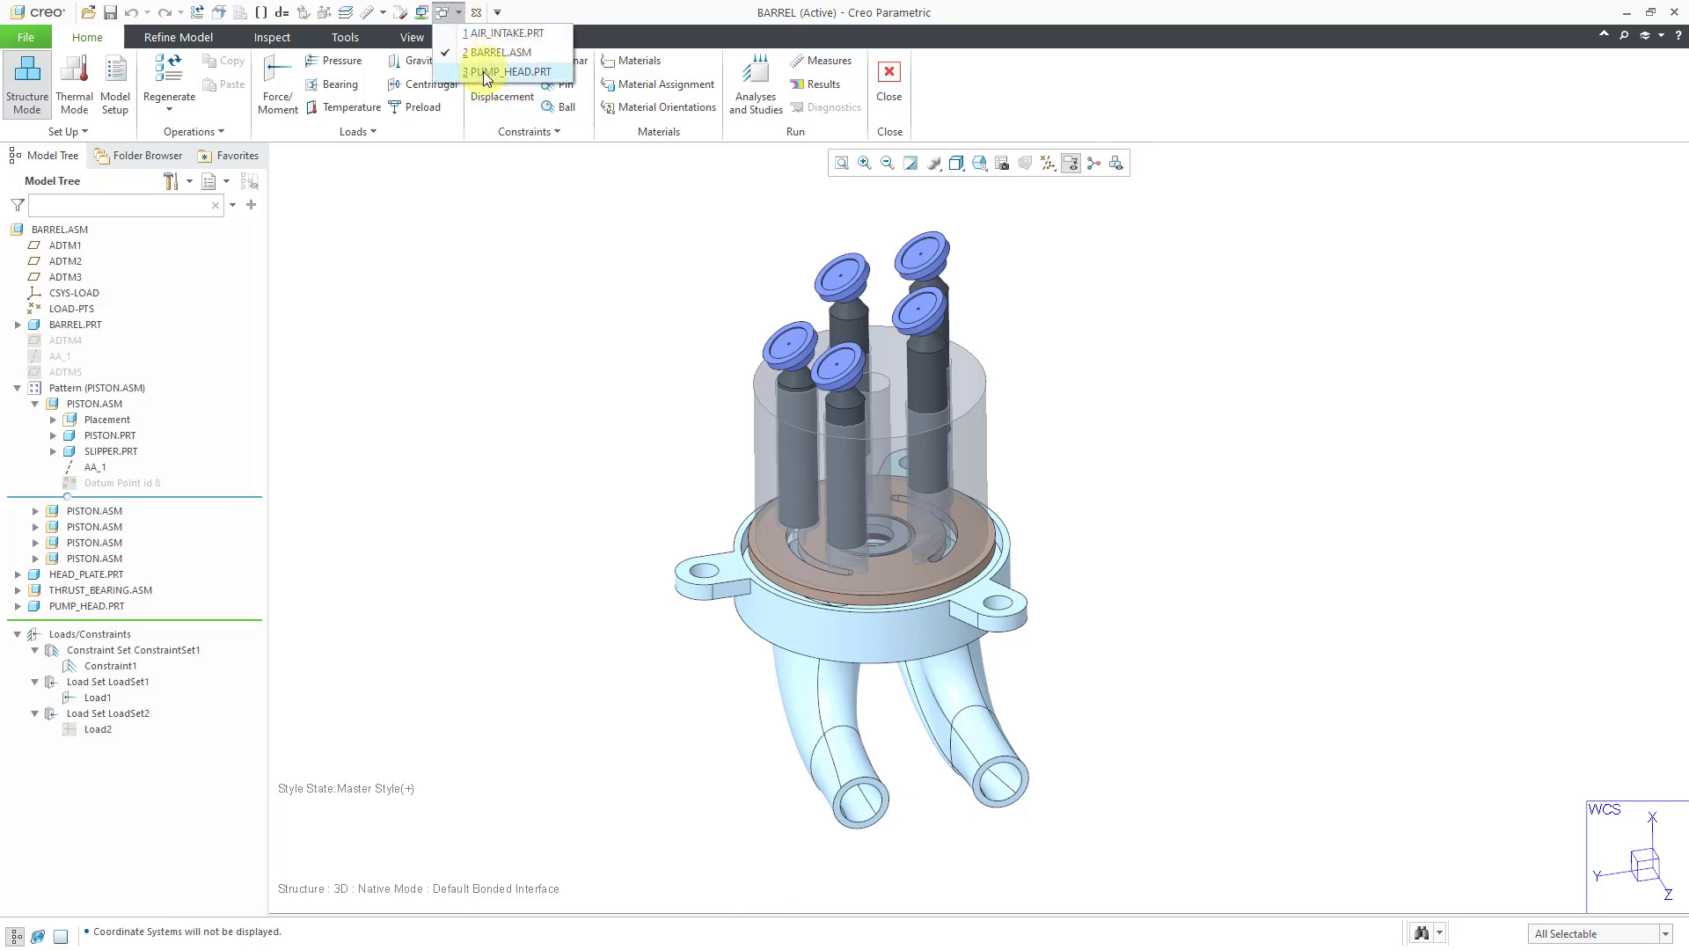
pyautogui.click(488, 72)
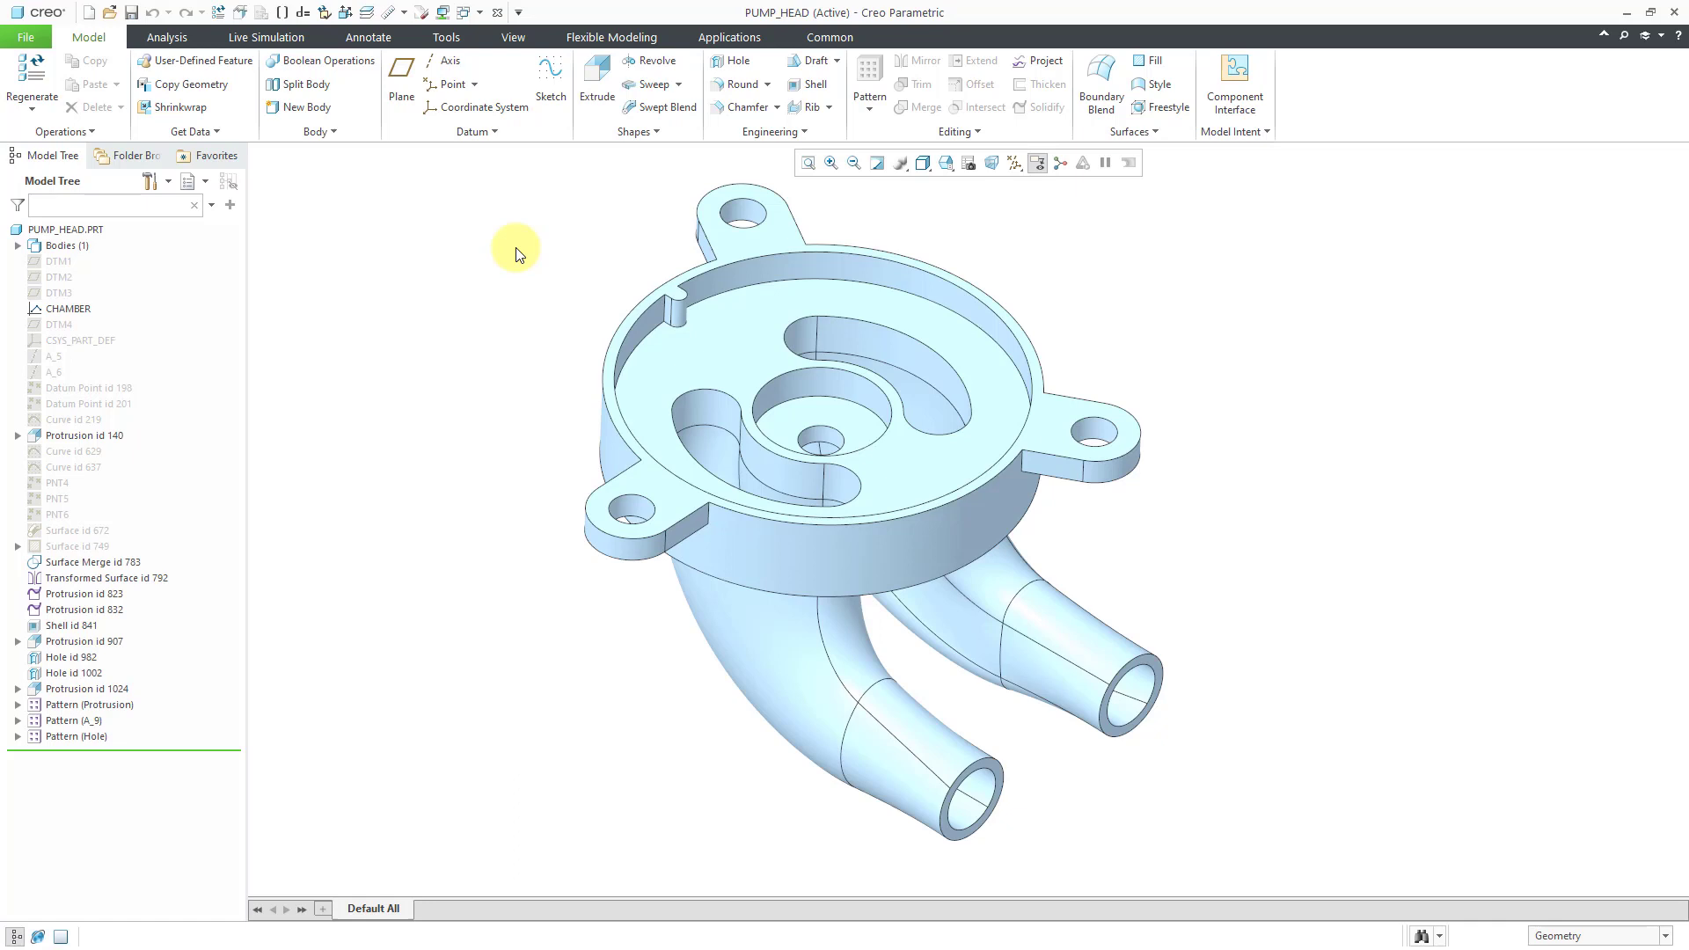
pyautogui.click(490, 136)
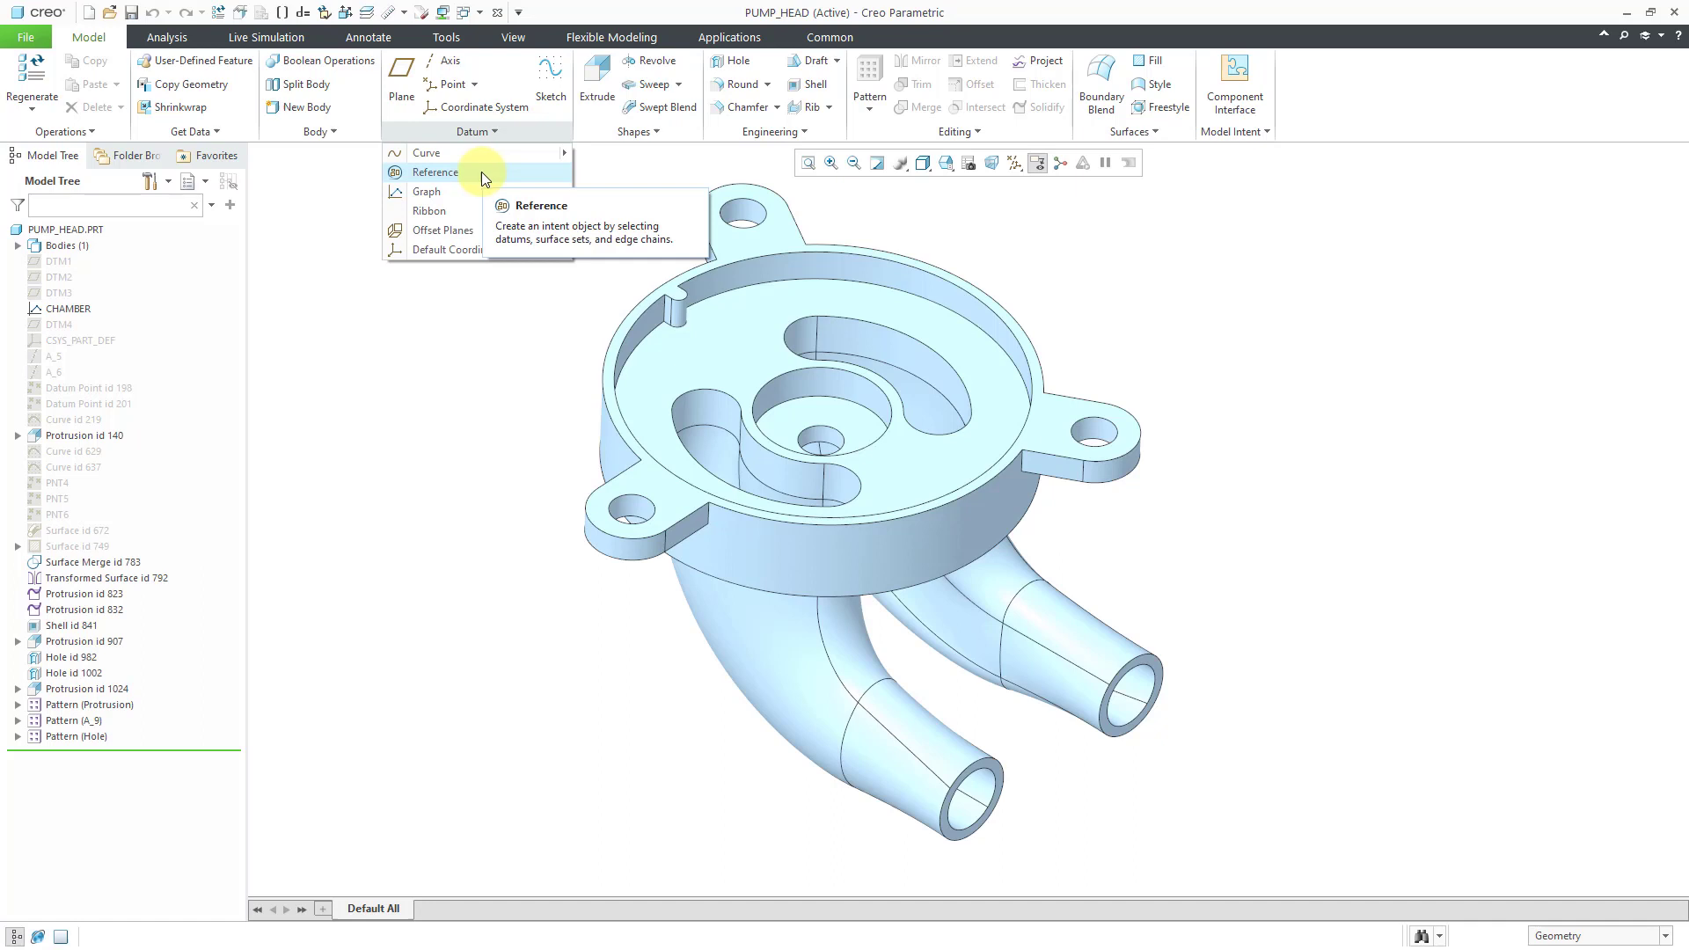
pyautogui.click(482, 171)
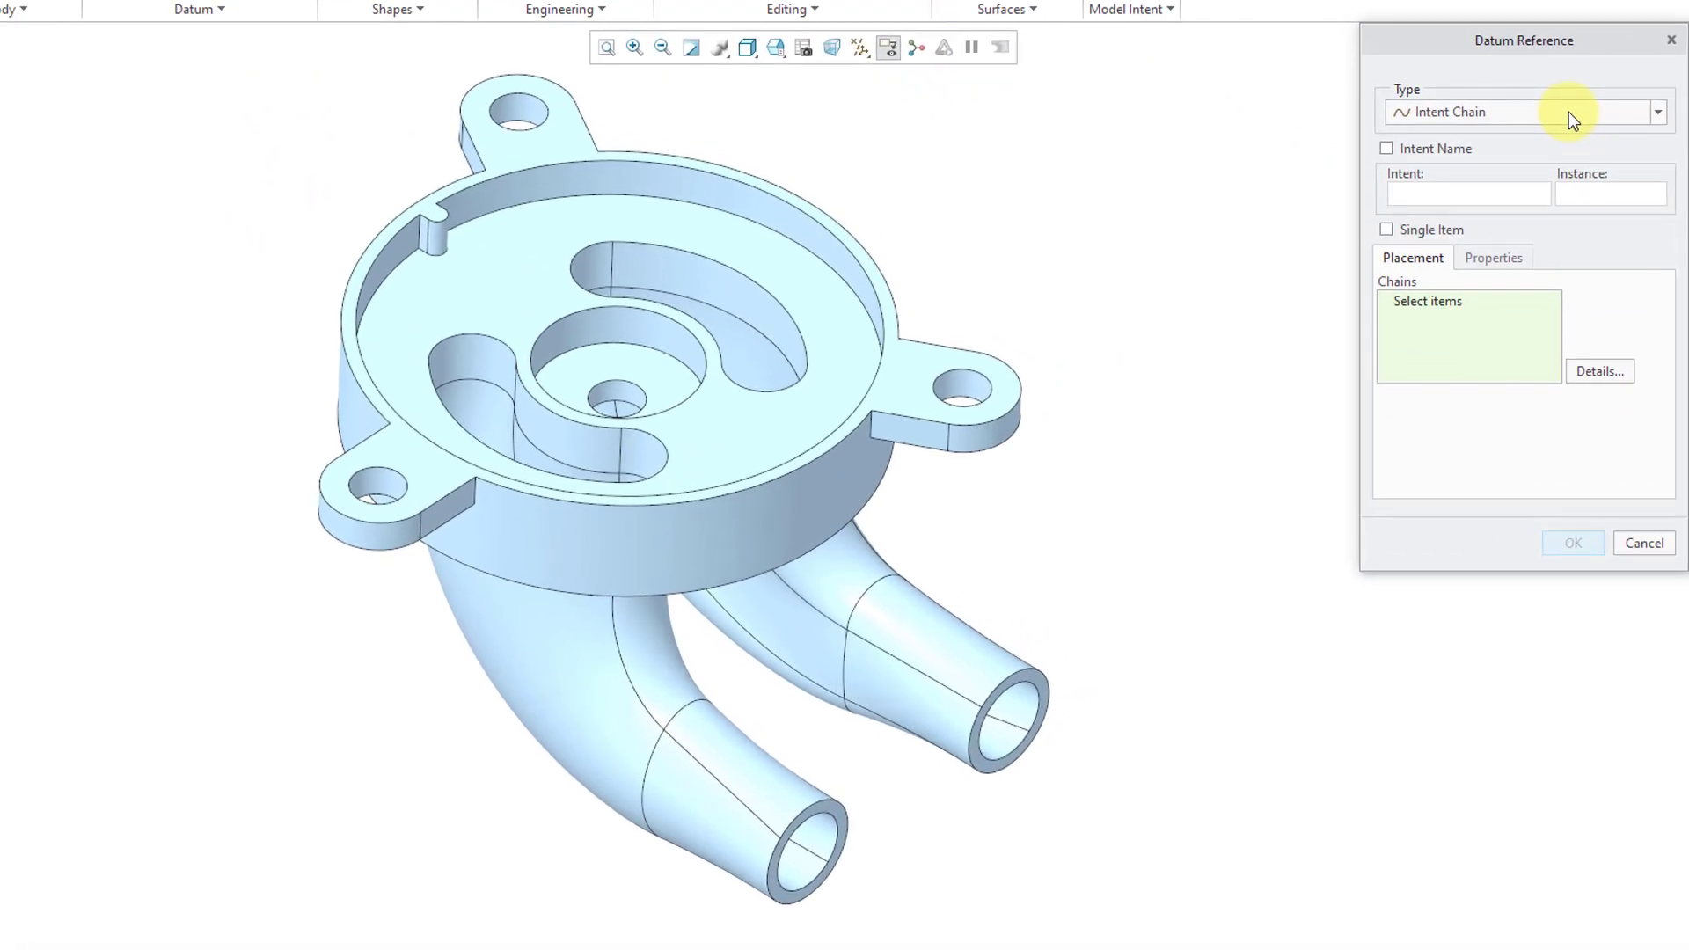
pyautogui.click(1569, 112)
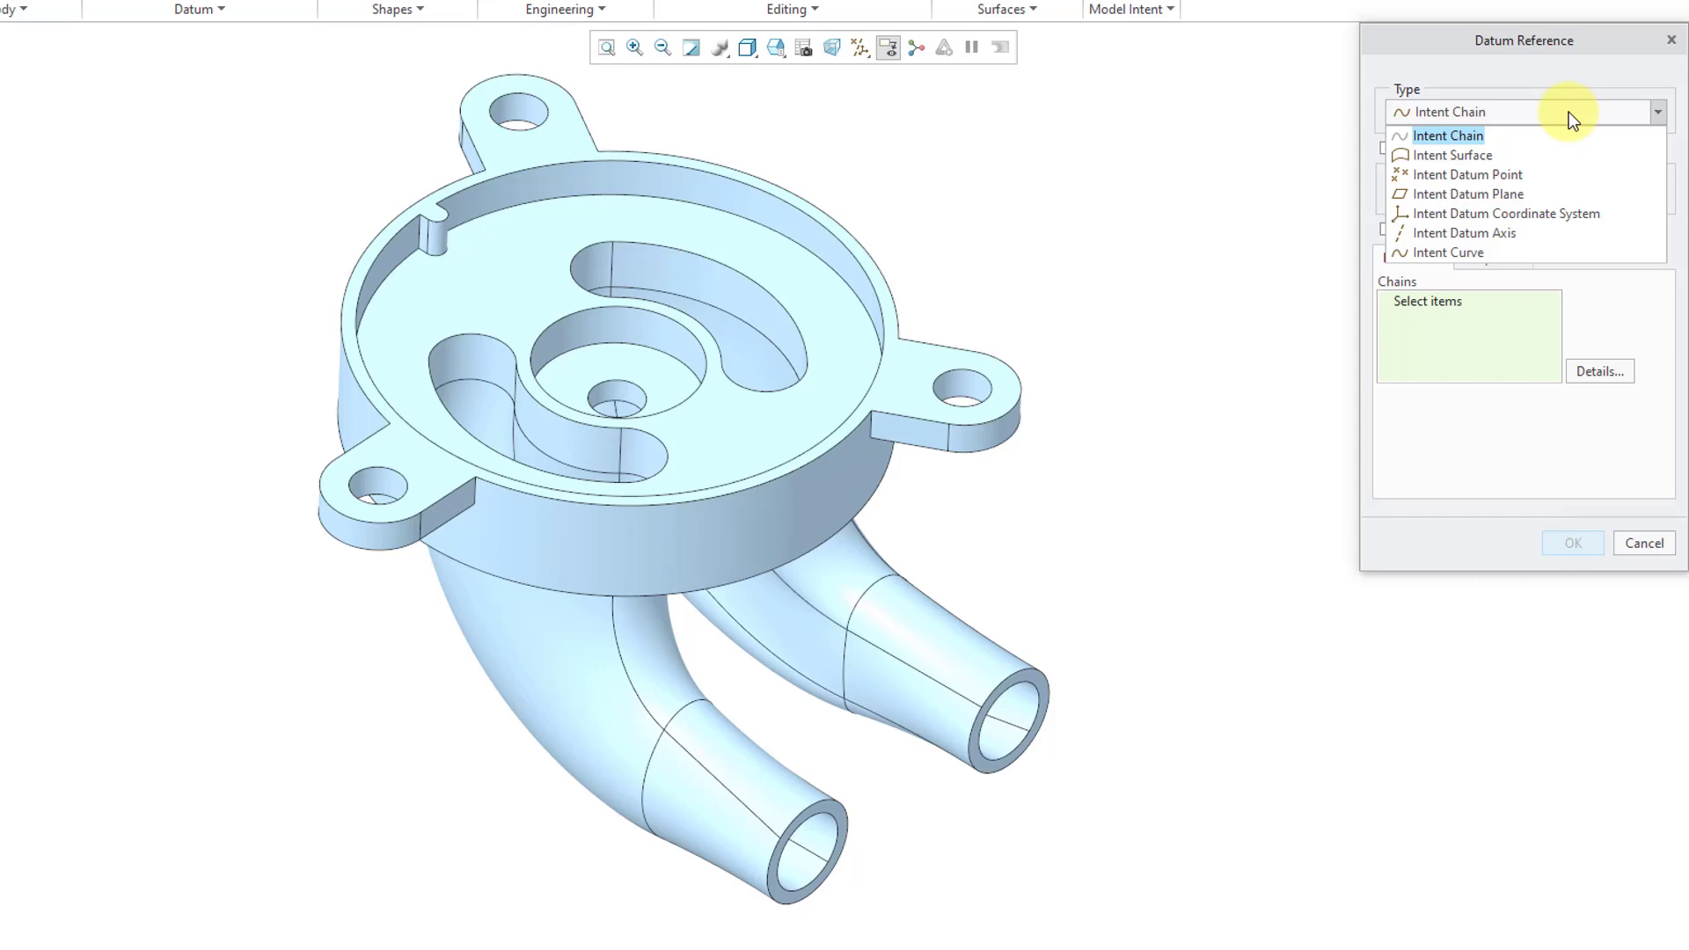
pyautogui.click(1479, 156)
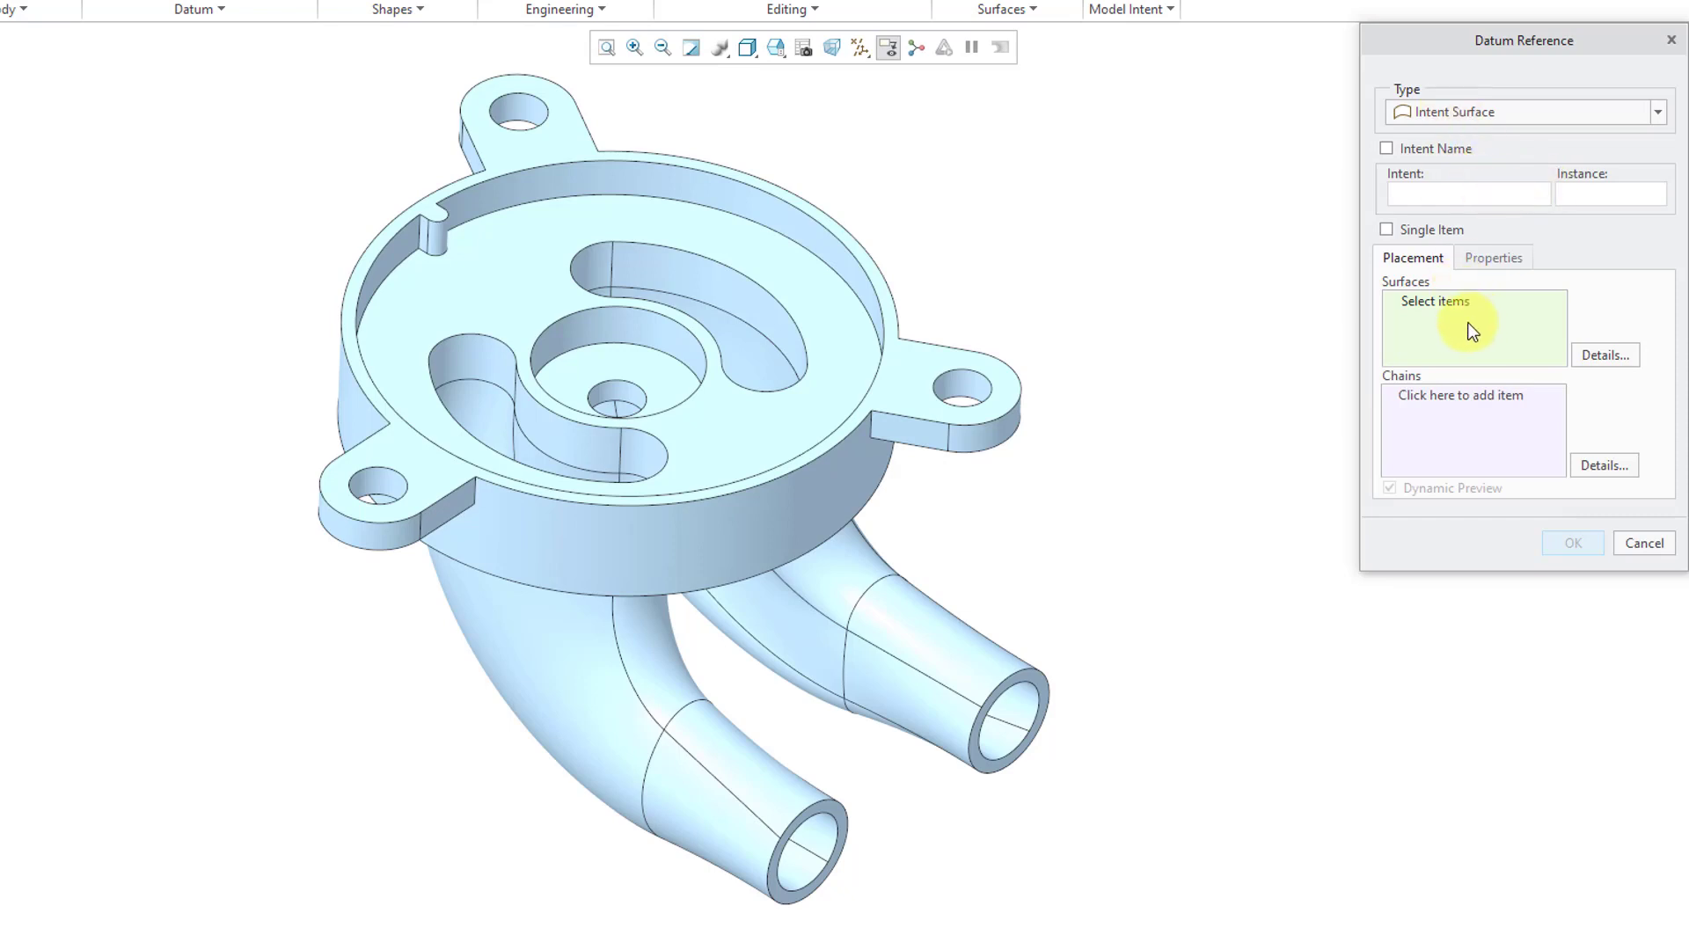
# Collect the ring-shaped end faces of both pipes as the reference's surfaces and create the intent surface
pyautogui.click(1005, 757)
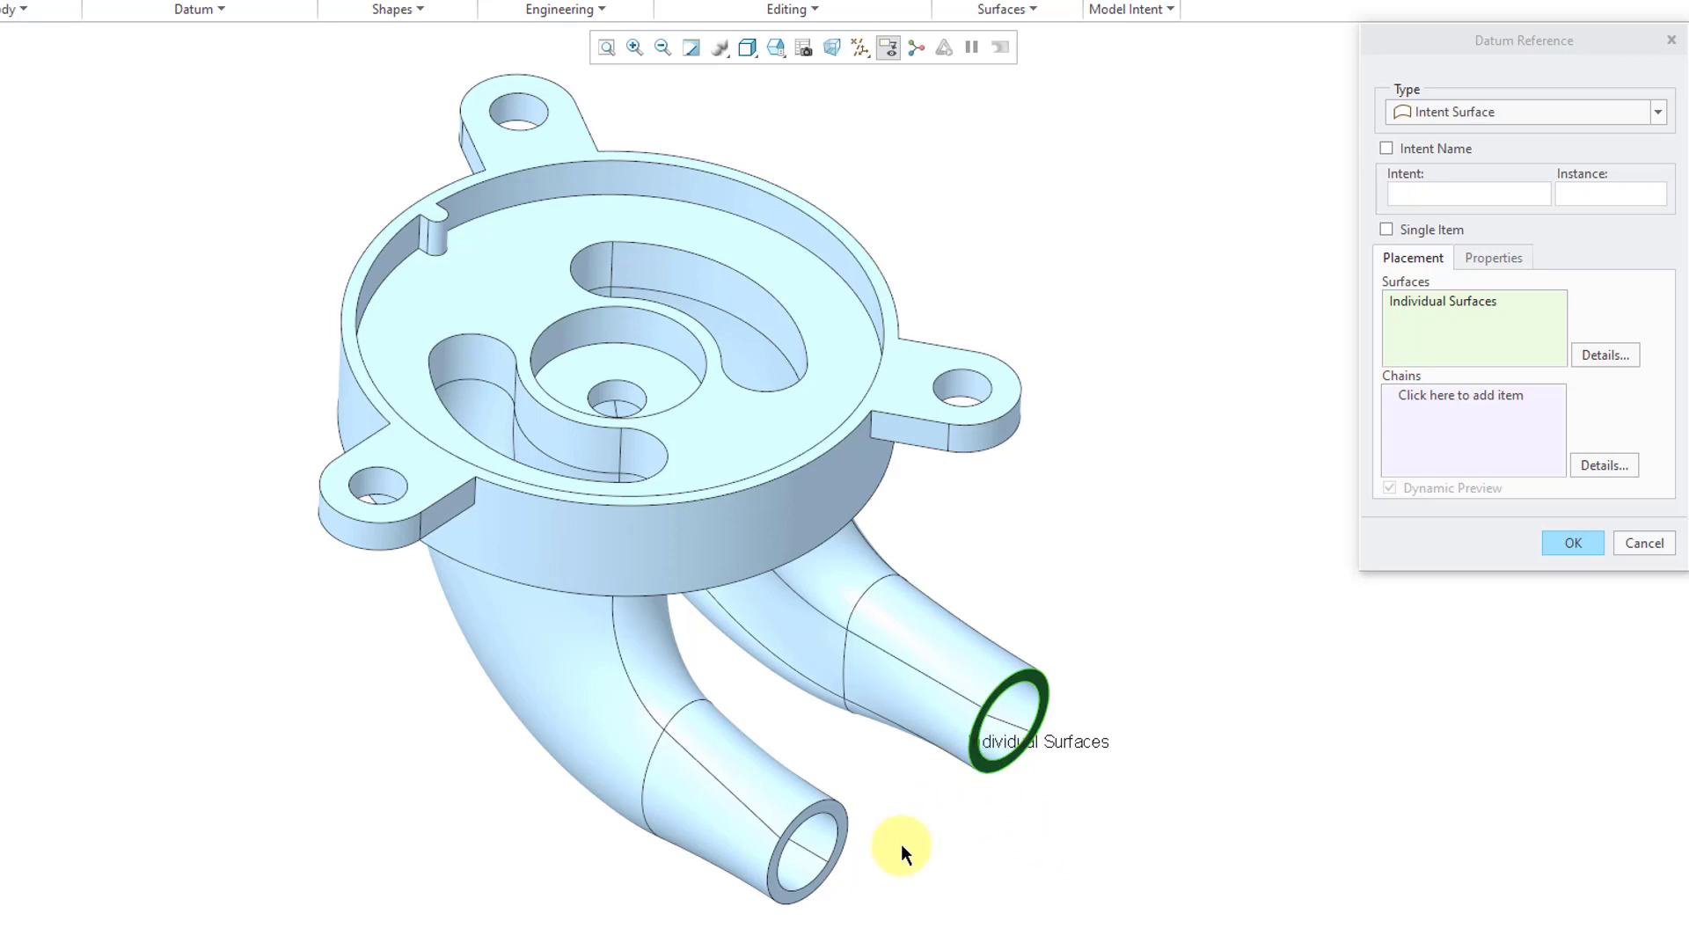
pyautogui.keyDown('ctrl'); pyautogui.click(826, 869); pyautogui.keyUp('ctrl')
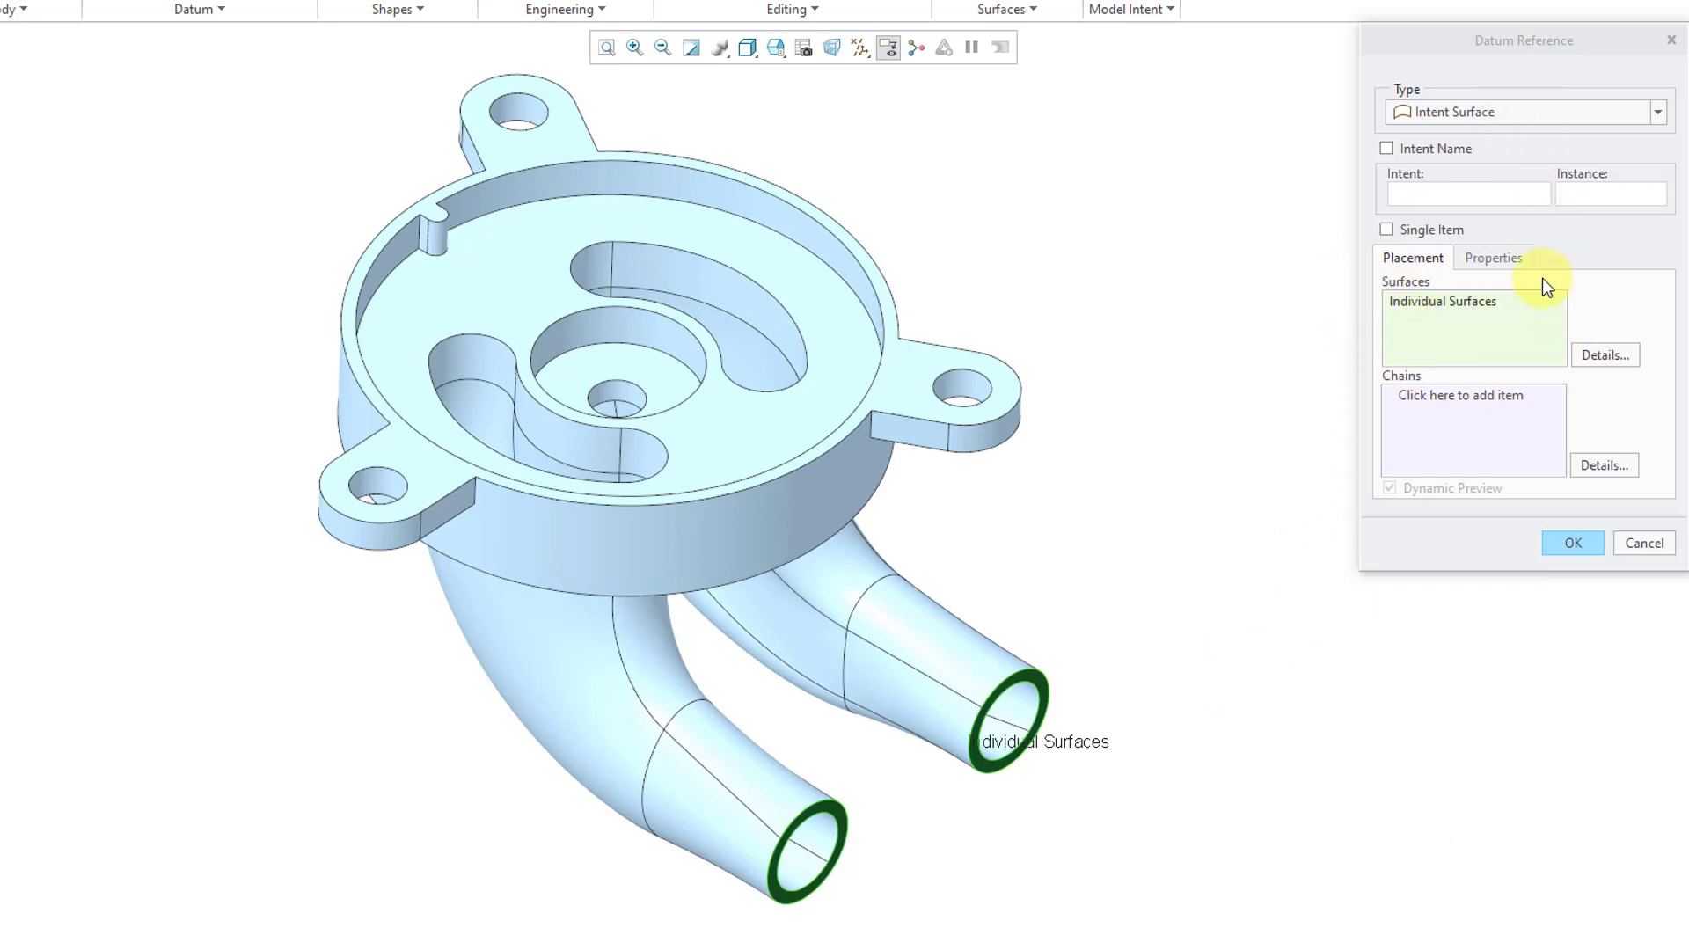
pyautogui.click(1508, 262)
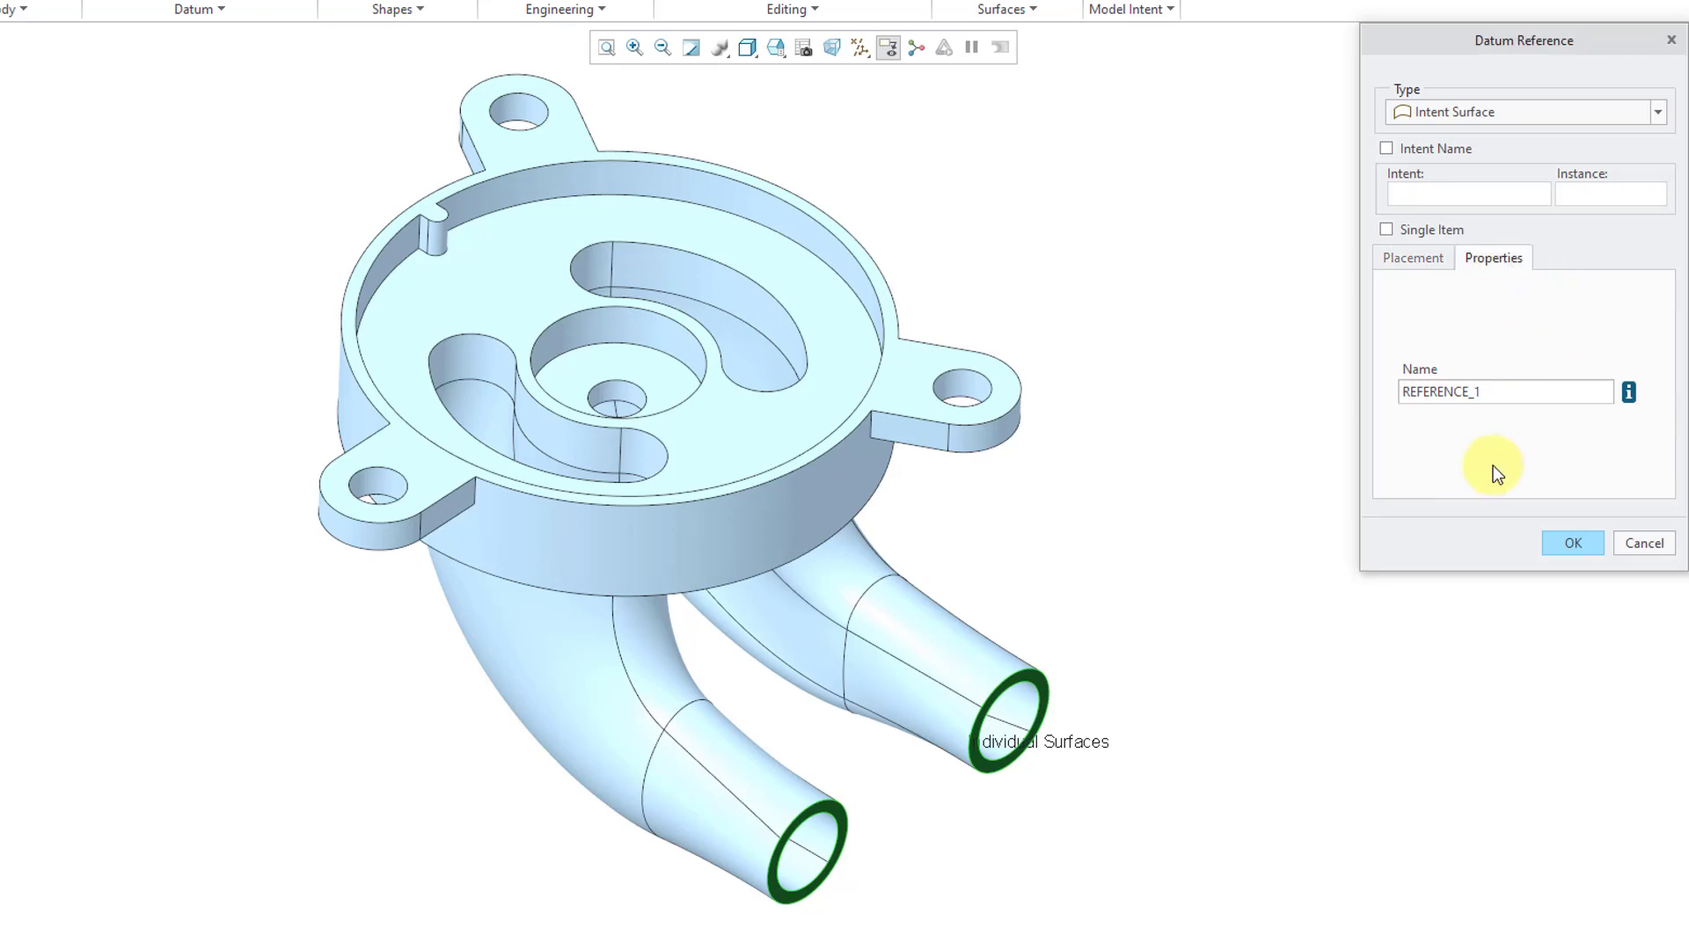
pyautogui.click(1428, 262)
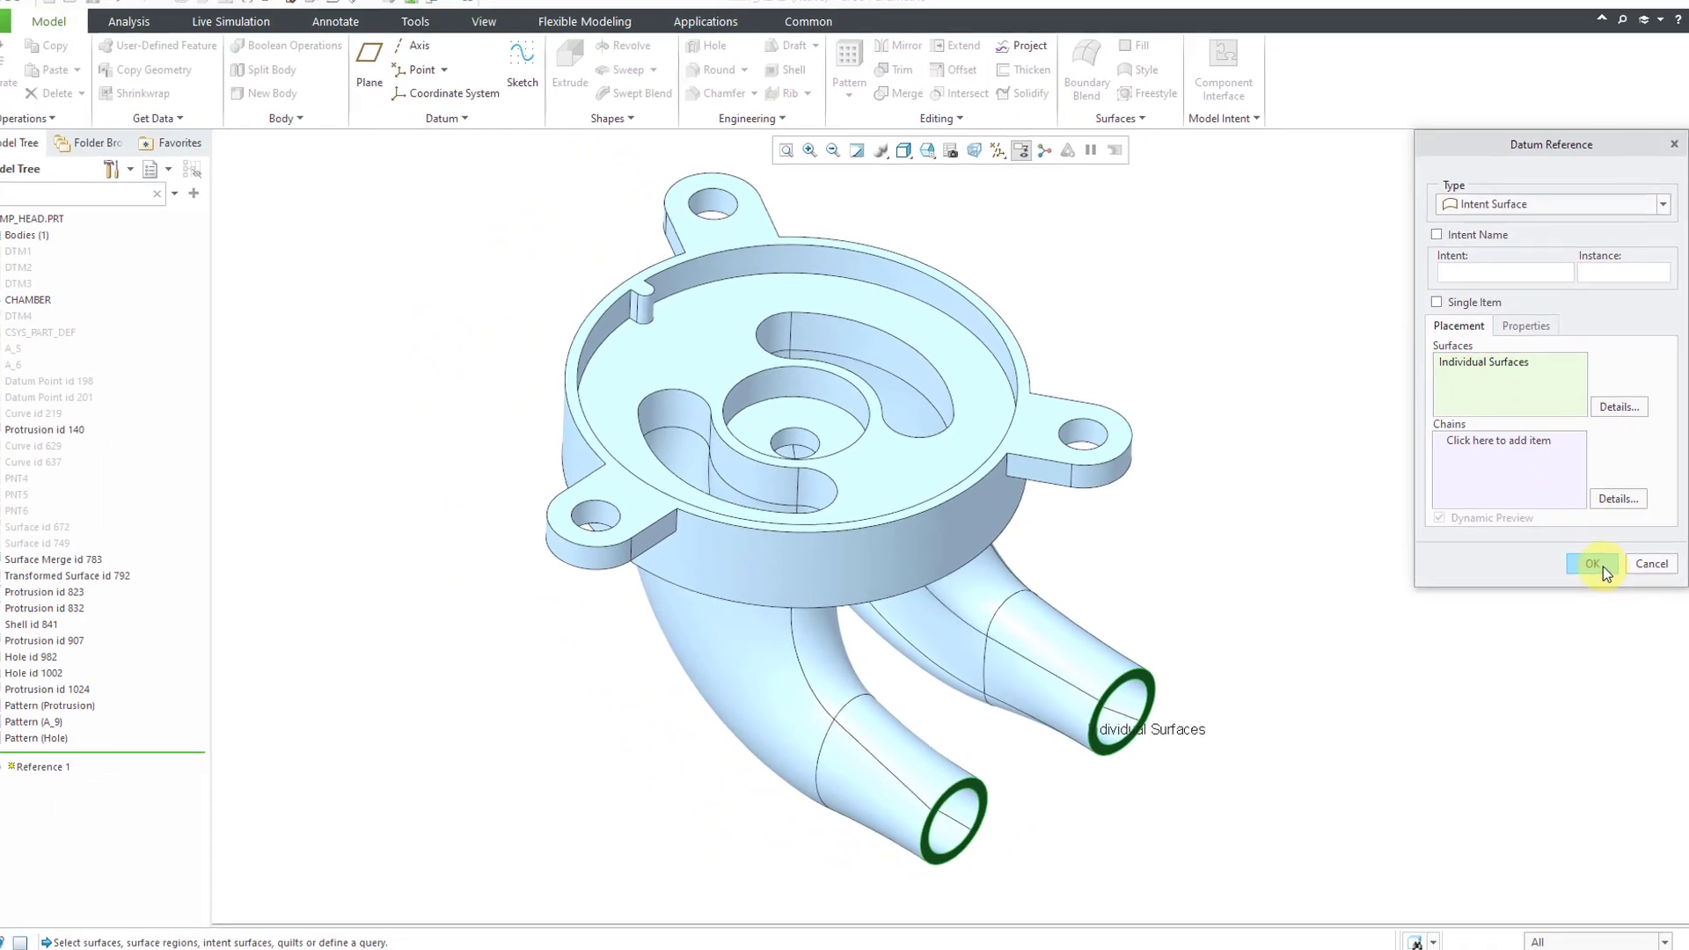
pyautogui.click(1588, 545)
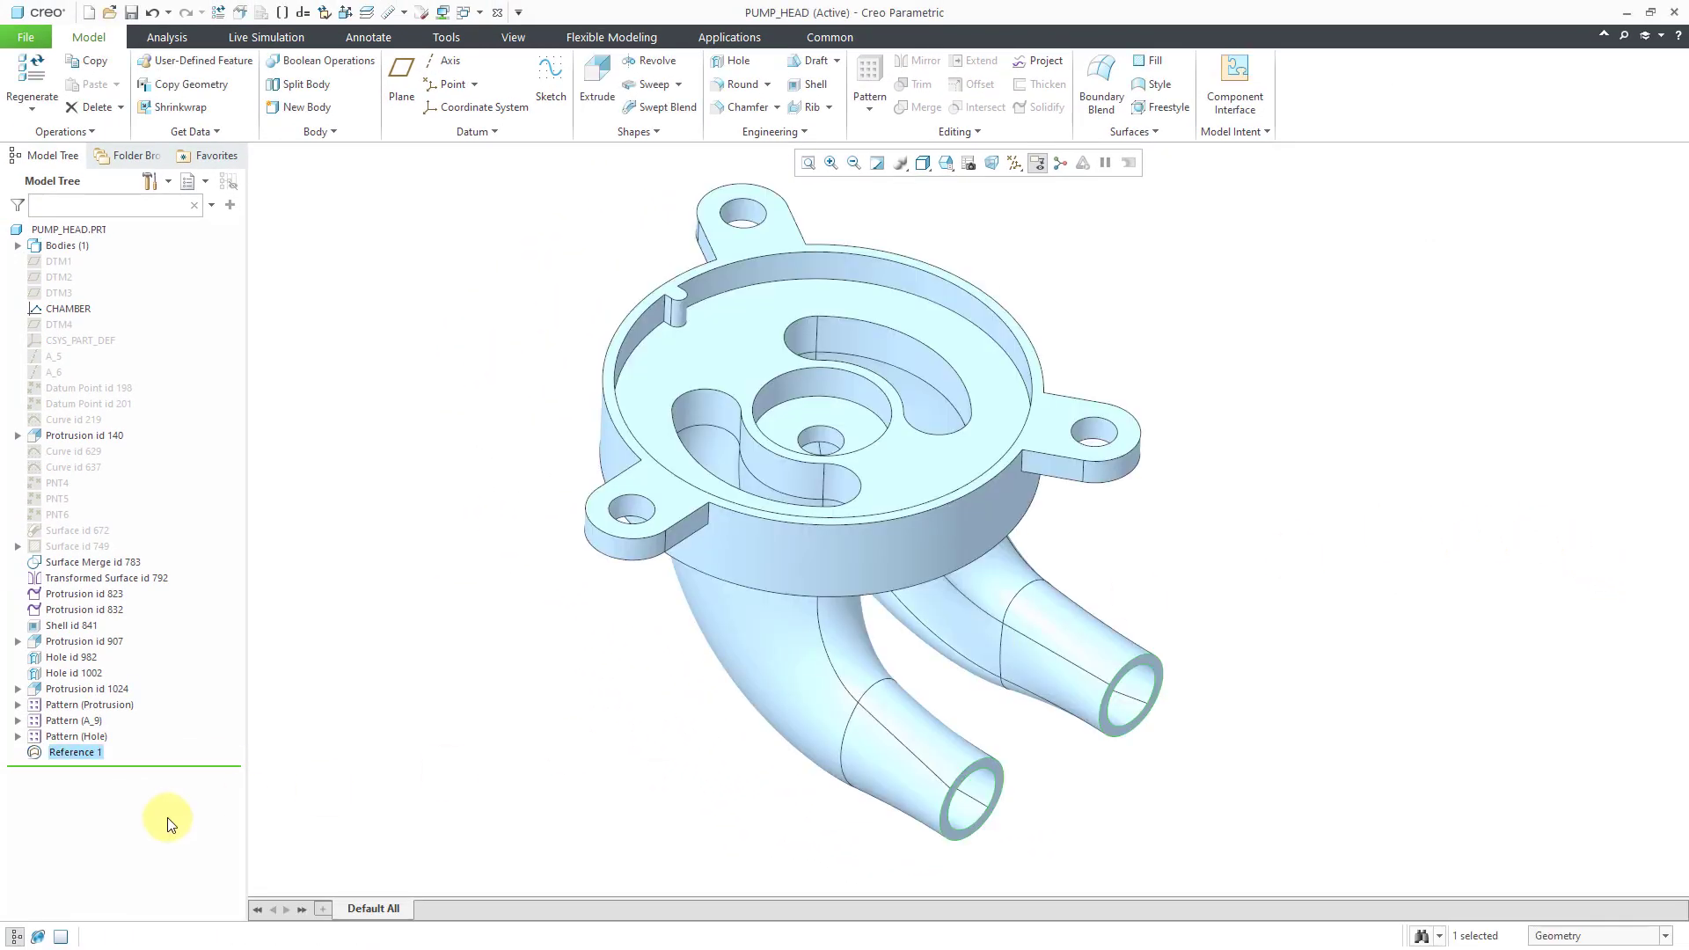
pyautogui.click(291, 754)
# Enter Simulate for the part and start a force load in LoadSet1, using the pipe-end intent surface as its reference
pyautogui.click(735, 38)
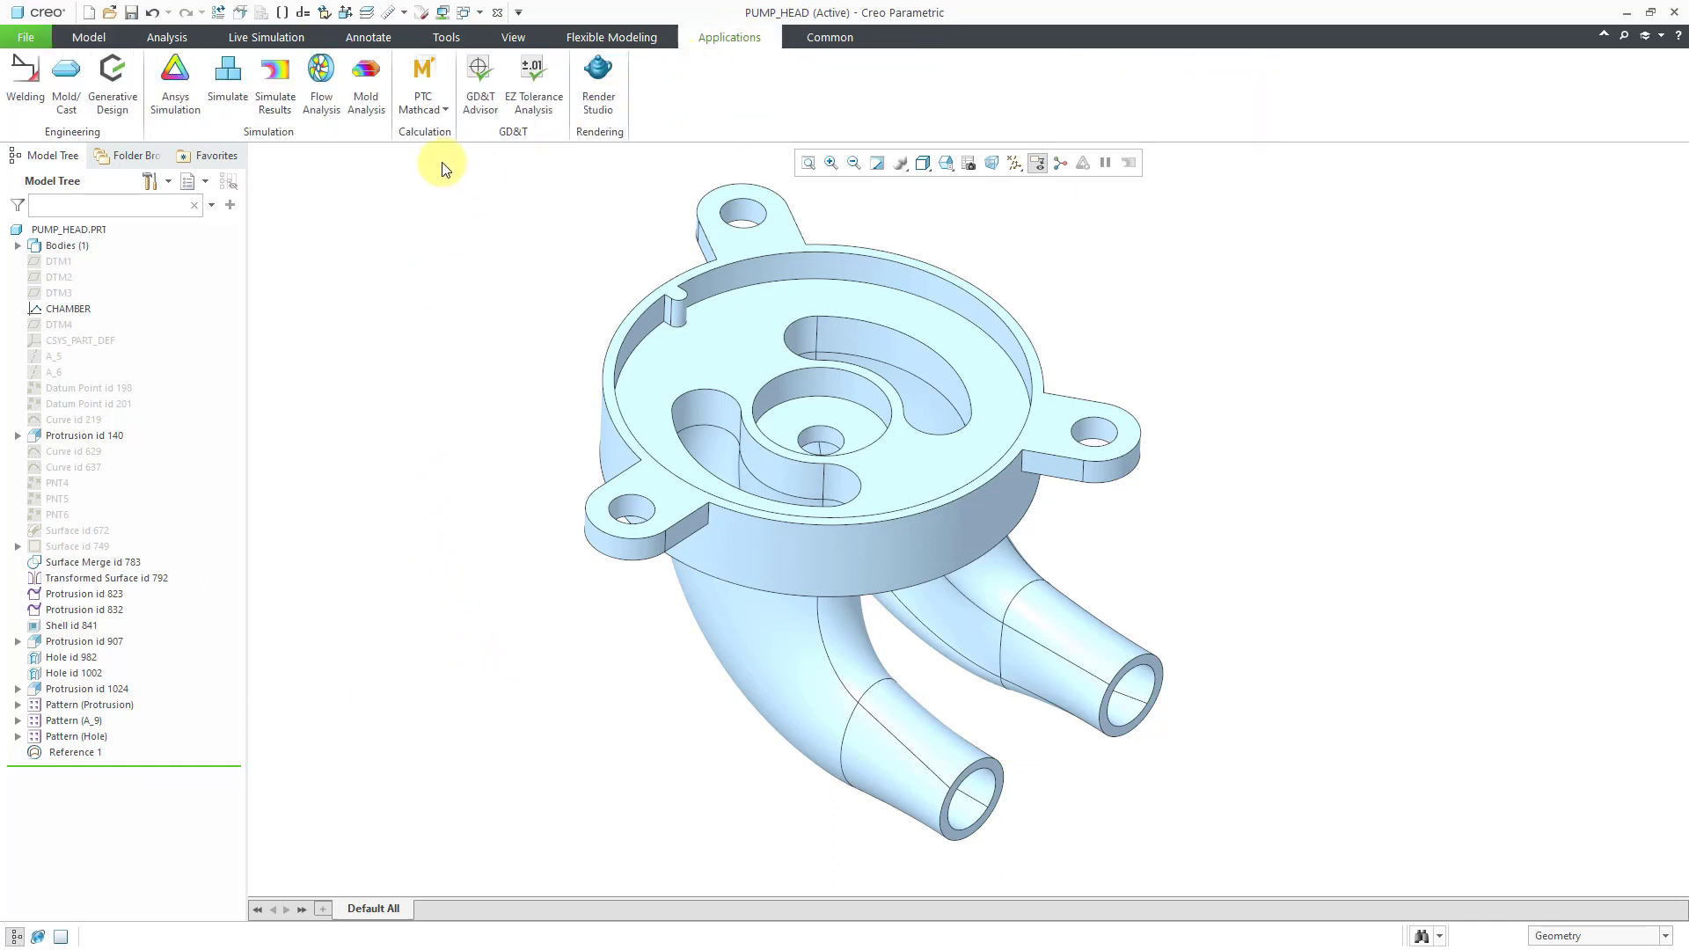
pyautogui.click(228, 77)
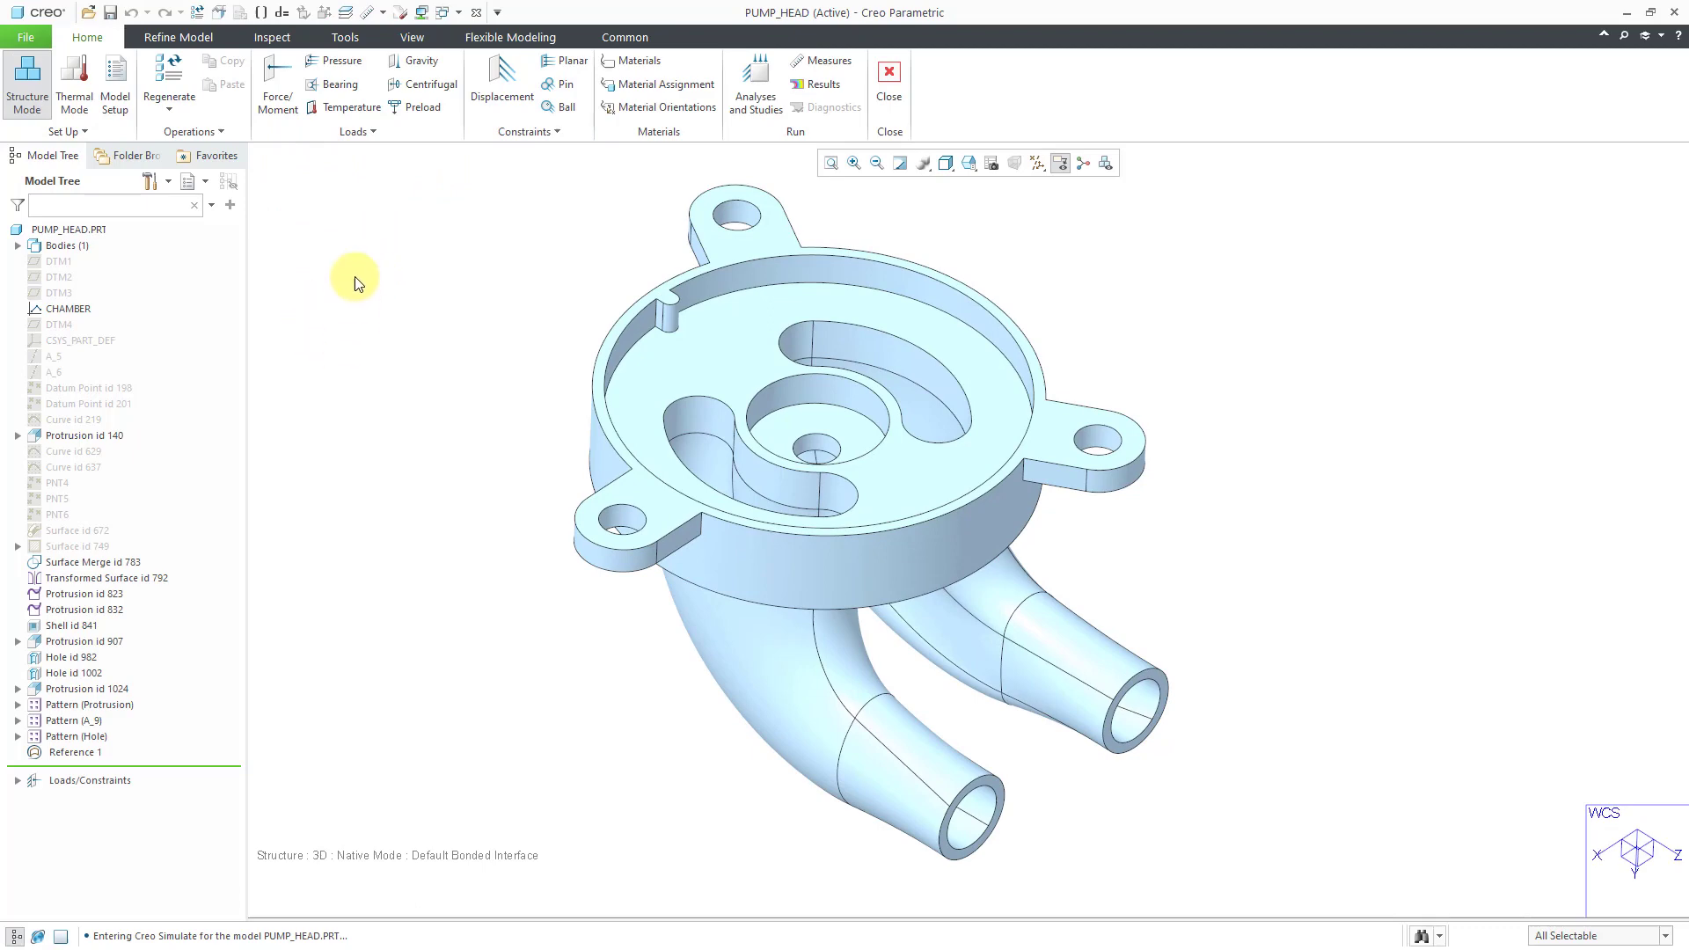
pyautogui.click(277, 88)
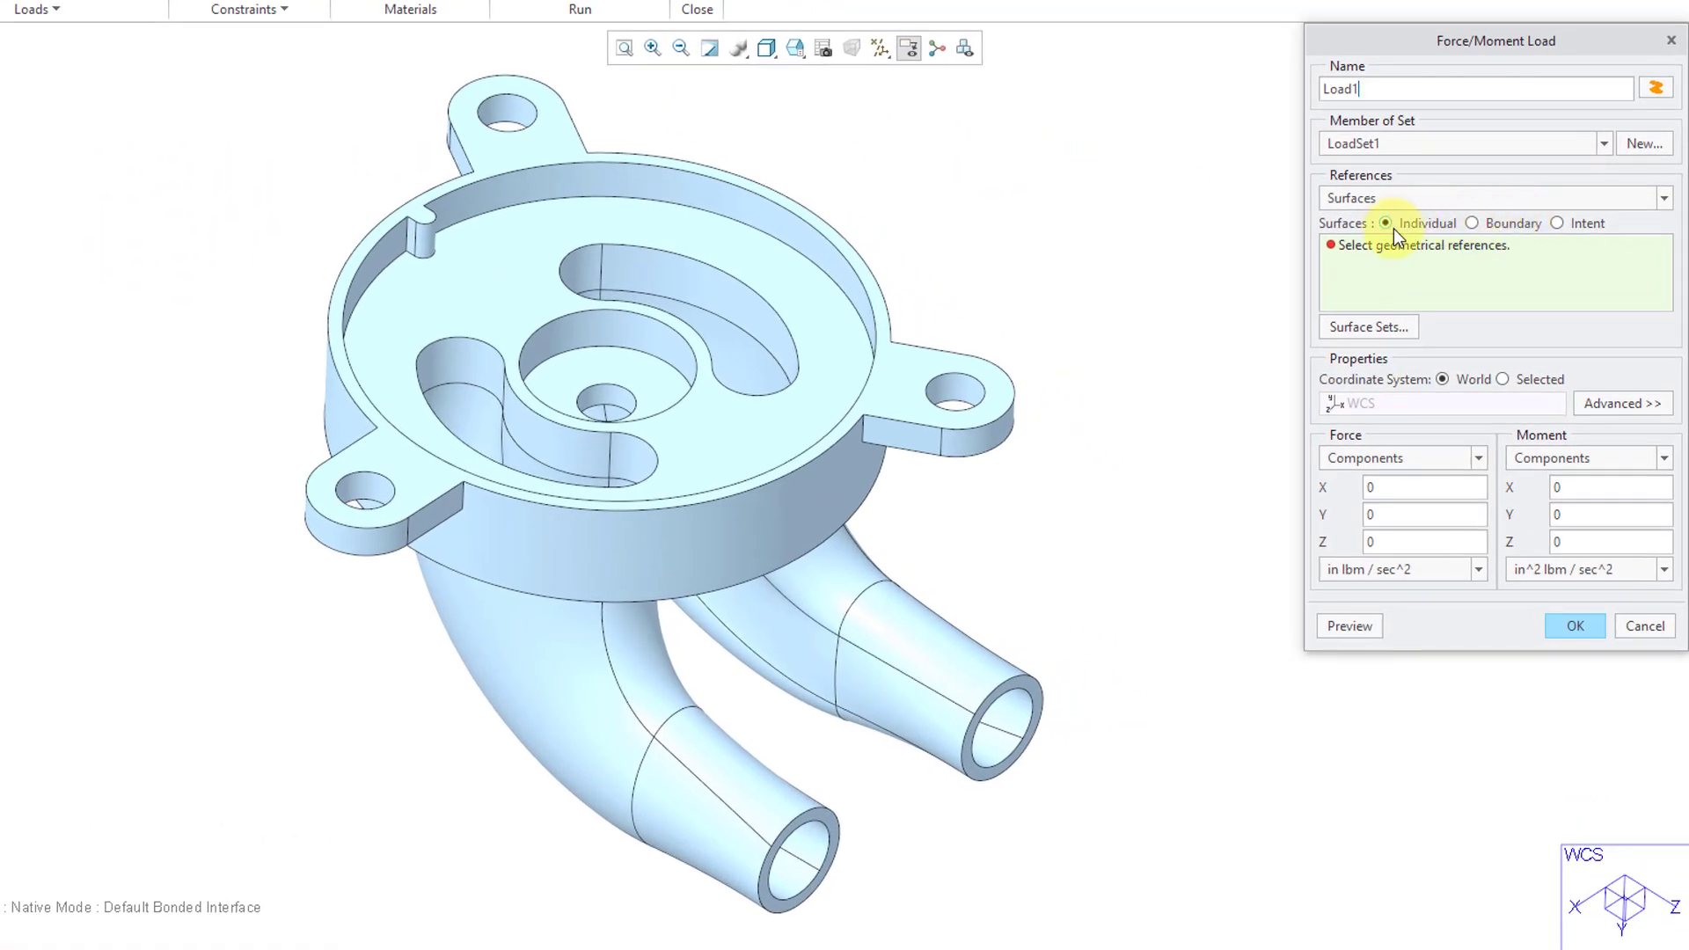
pyautogui.click(1579, 228)
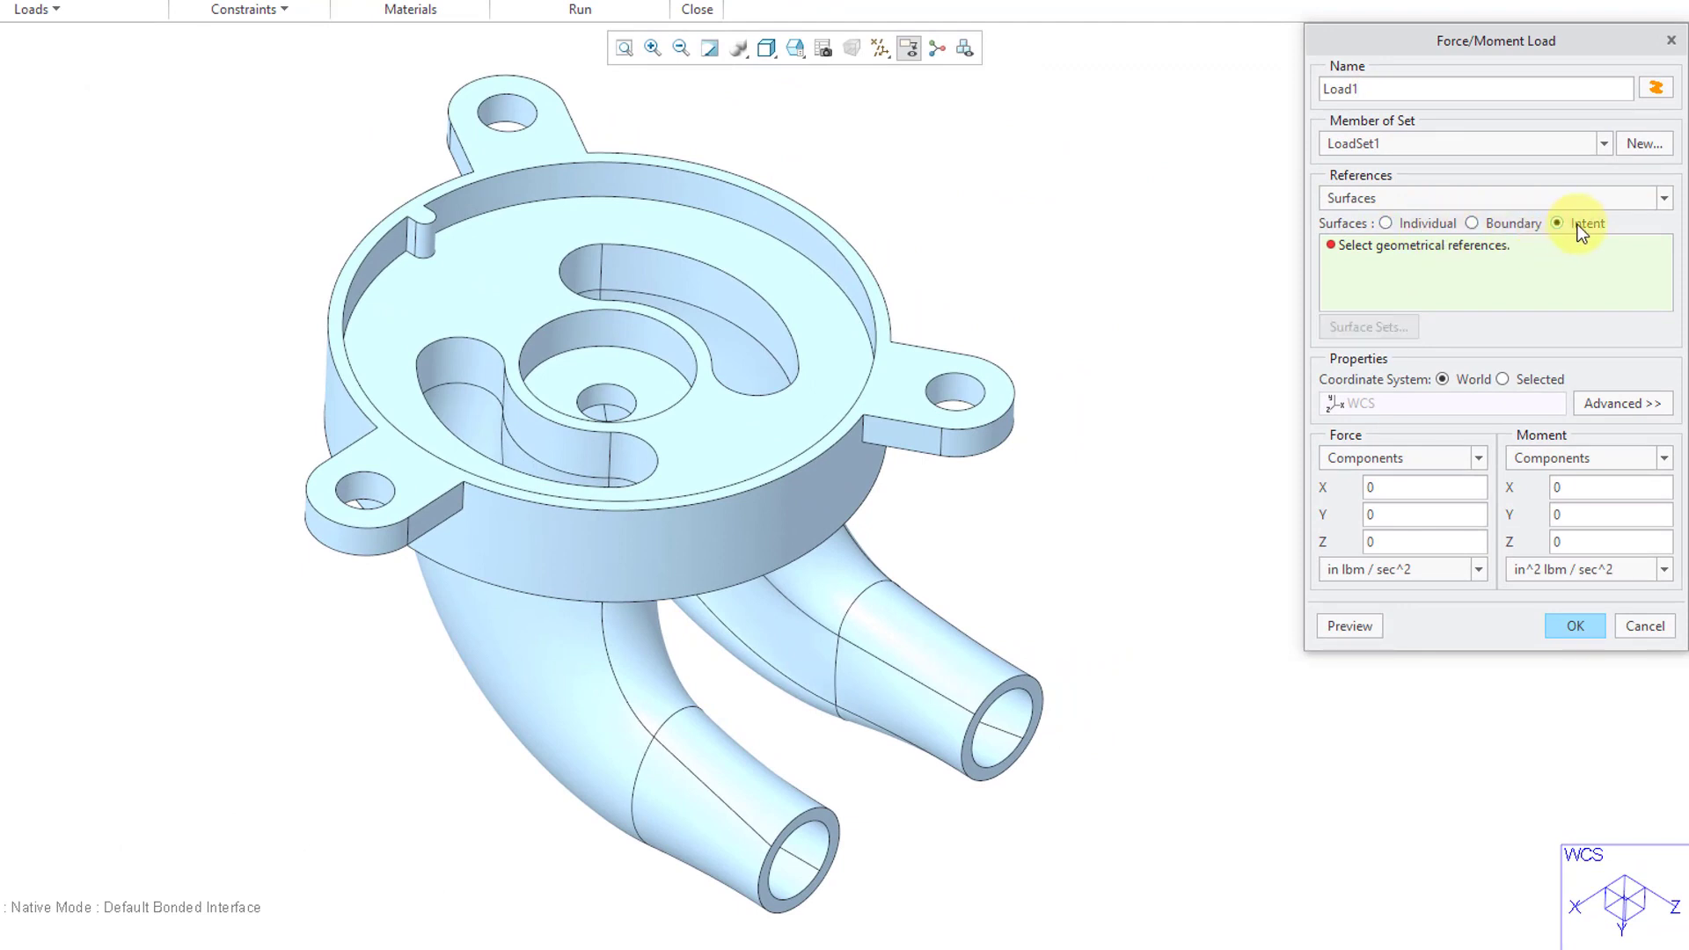
pyautogui.click(1040, 709)
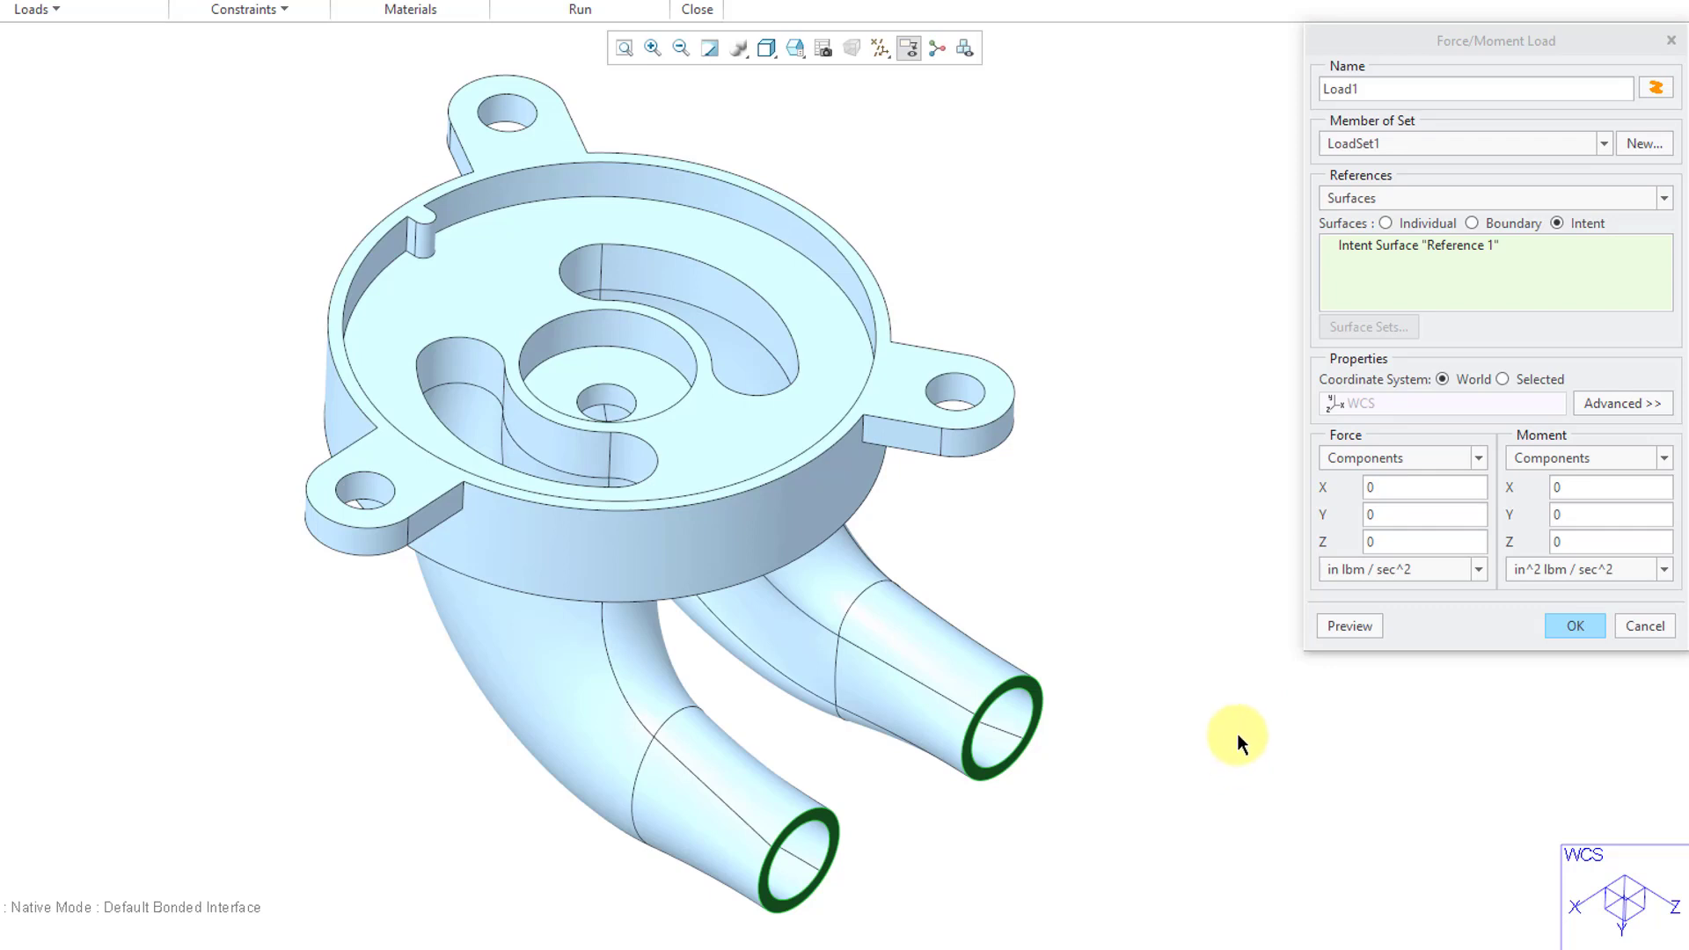
# Set the force unit to kN and the Z component to 5, and preview the load on the pipe ends
pyautogui.click(1480, 570)
pyautogui.click(1407, 666)
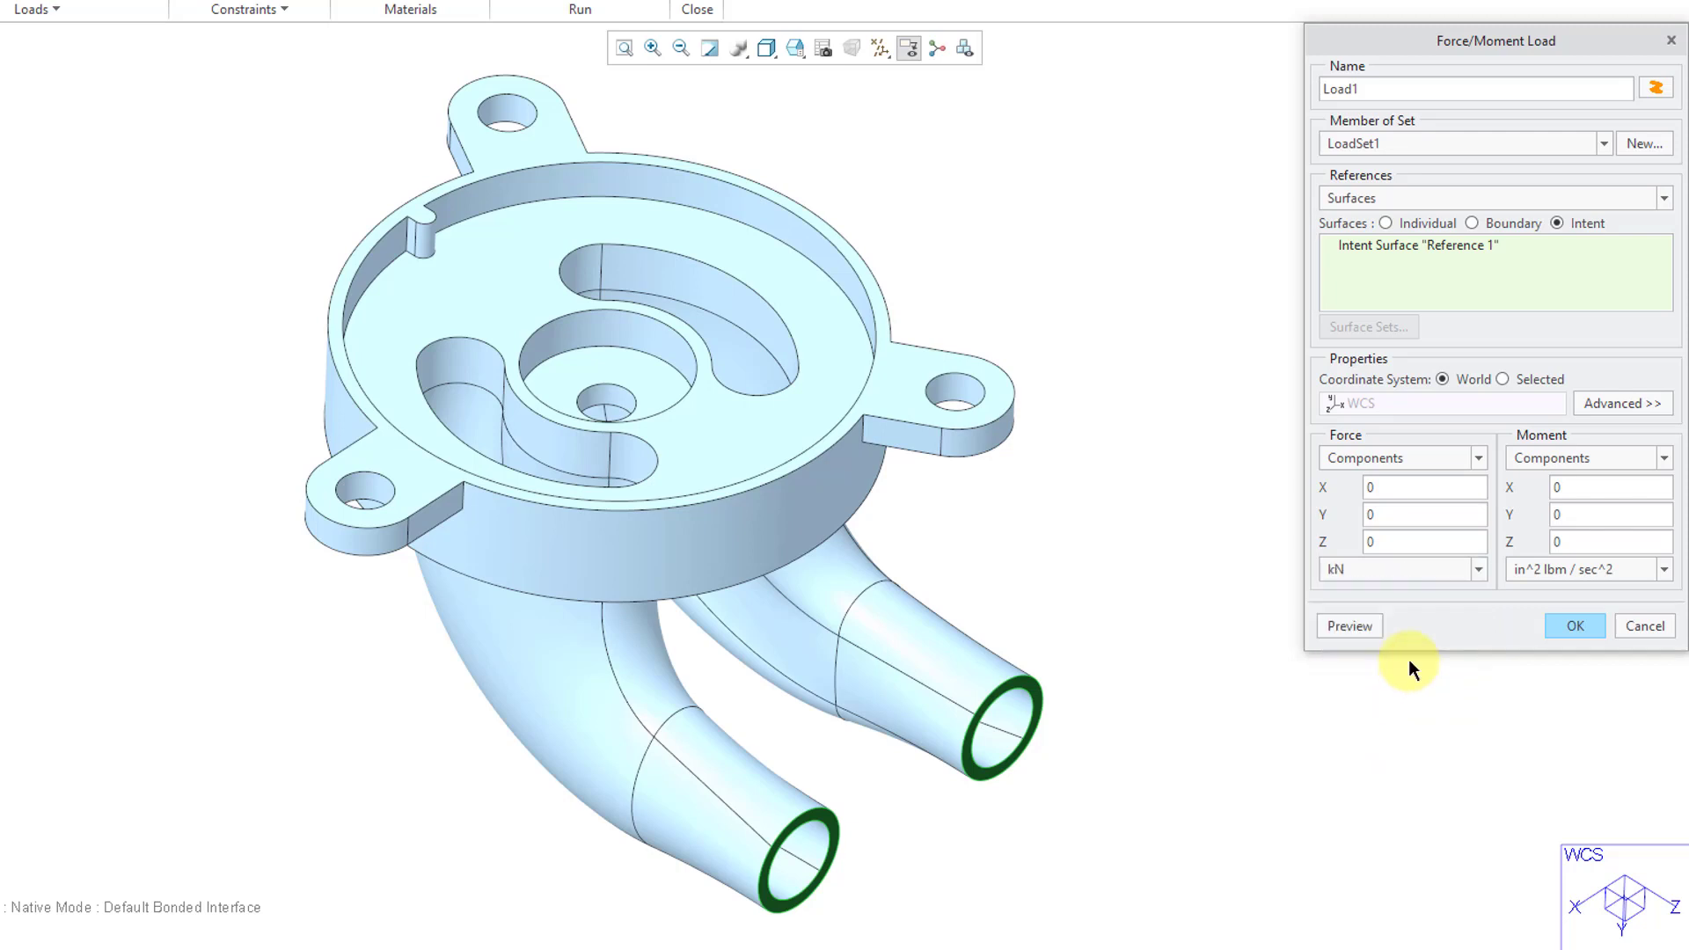
pyautogui.doubleClick(1406, 541)
pyautogui.write('5')
pyautogui.click(1332, 630)
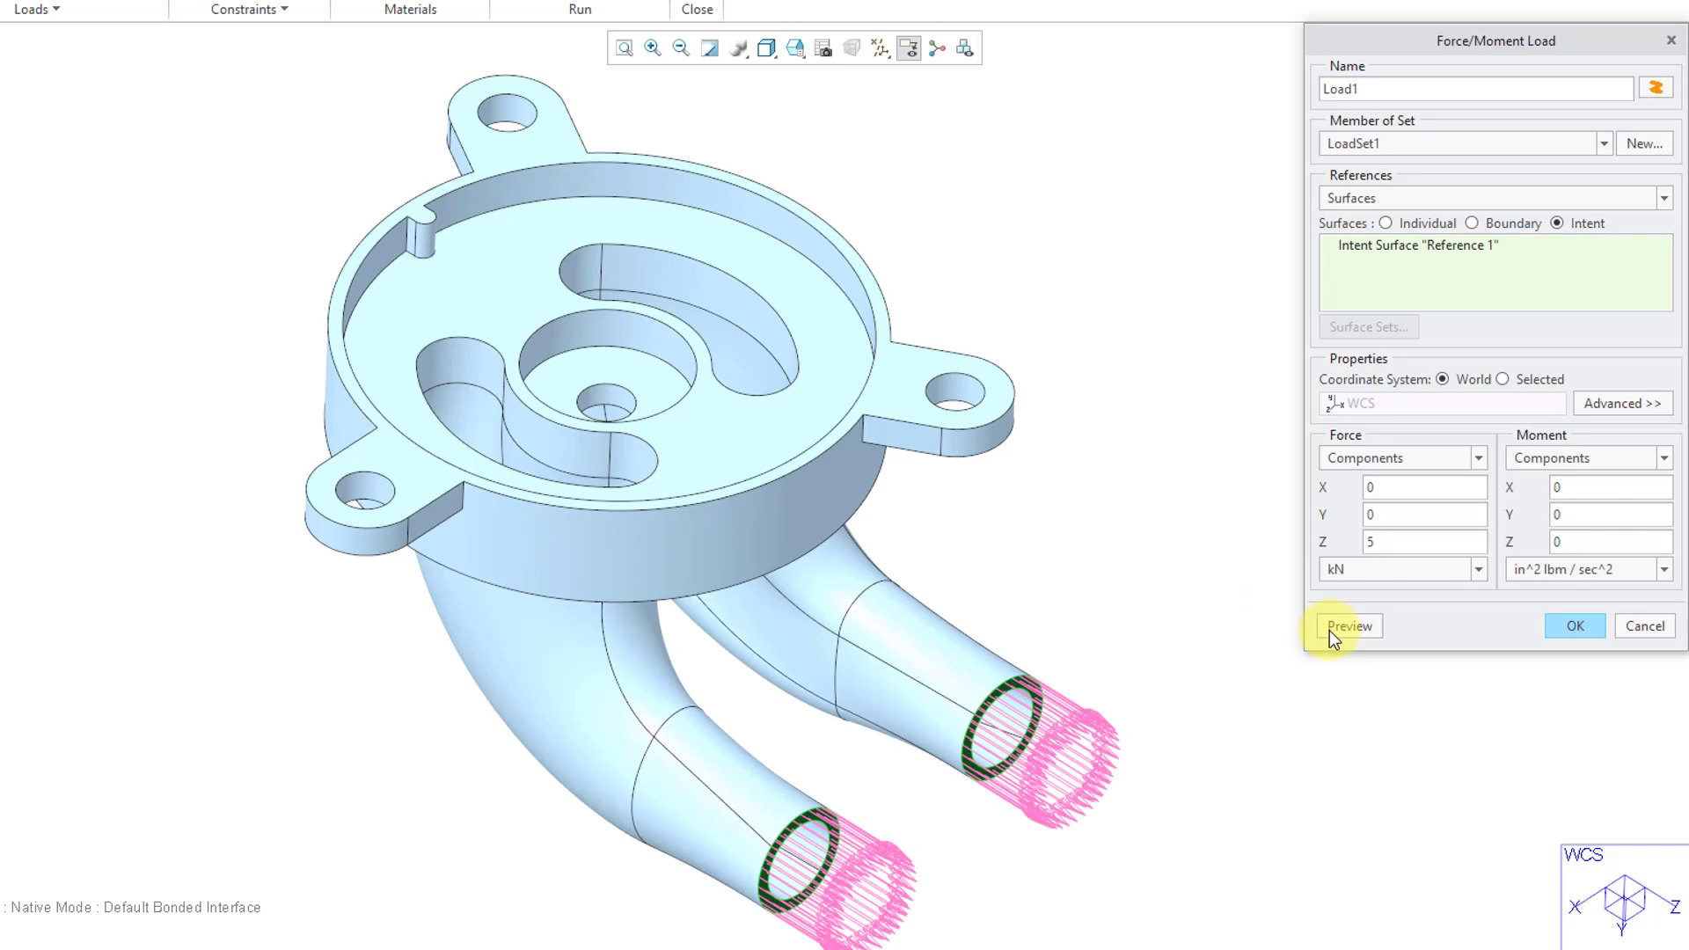
# Reverse the force by setting its Z component to -5, and create the load
pyautogui.click(1365, 541)
pyautogui.write('-5')
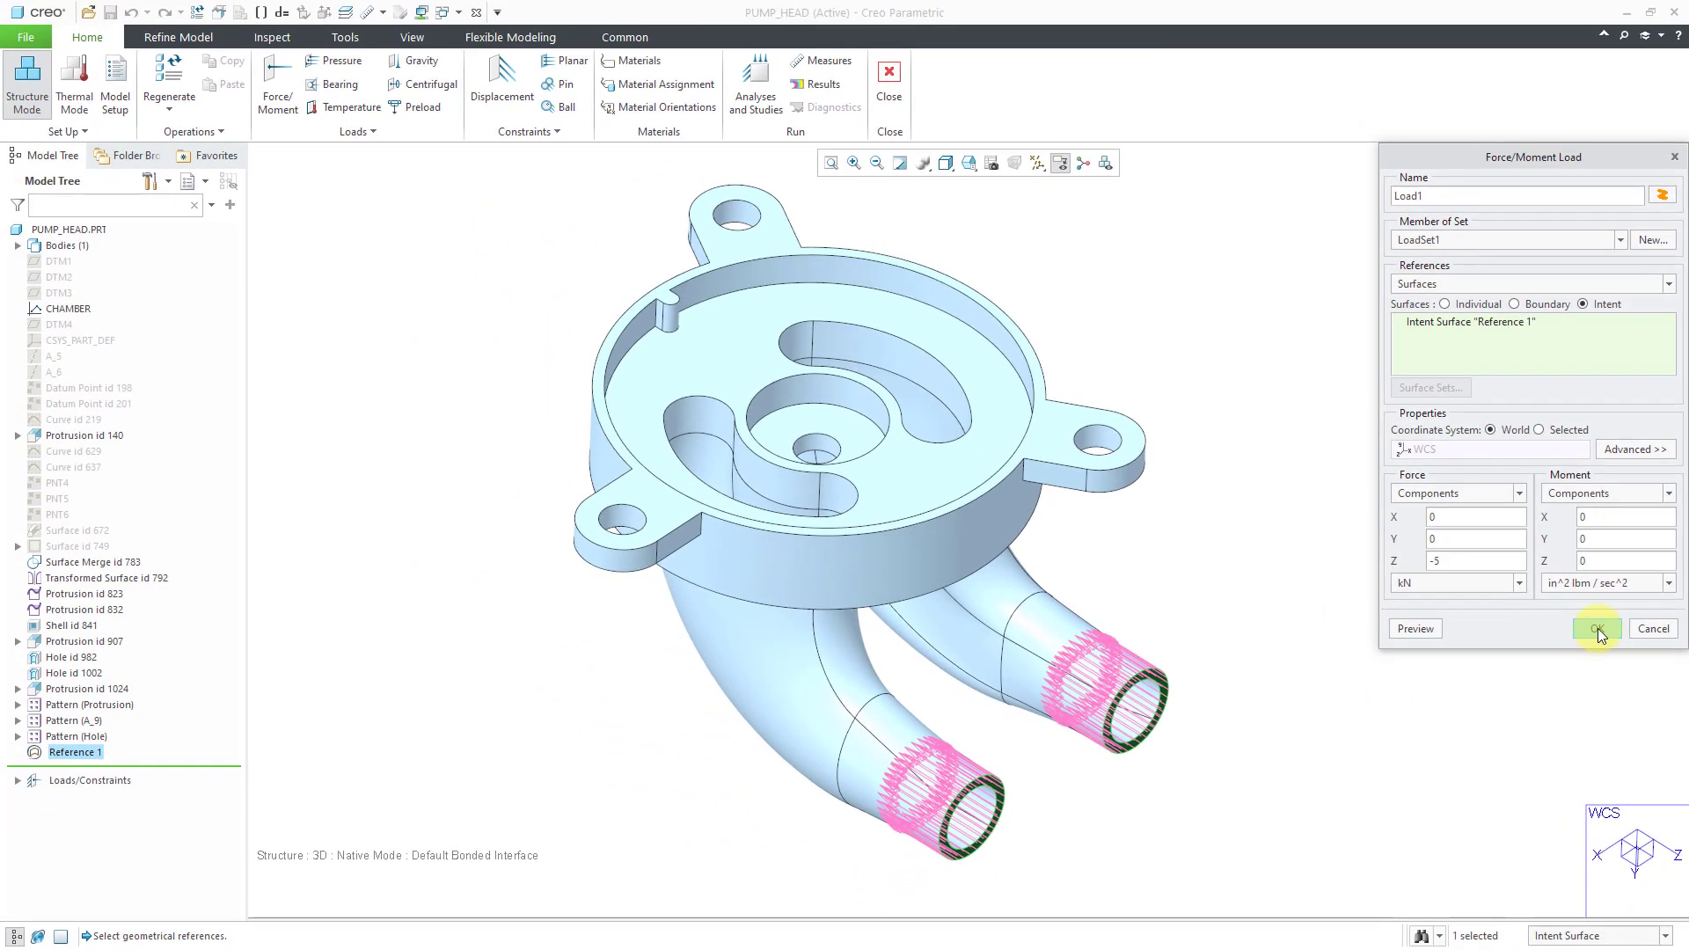
pyautogui.click(1575, 626)
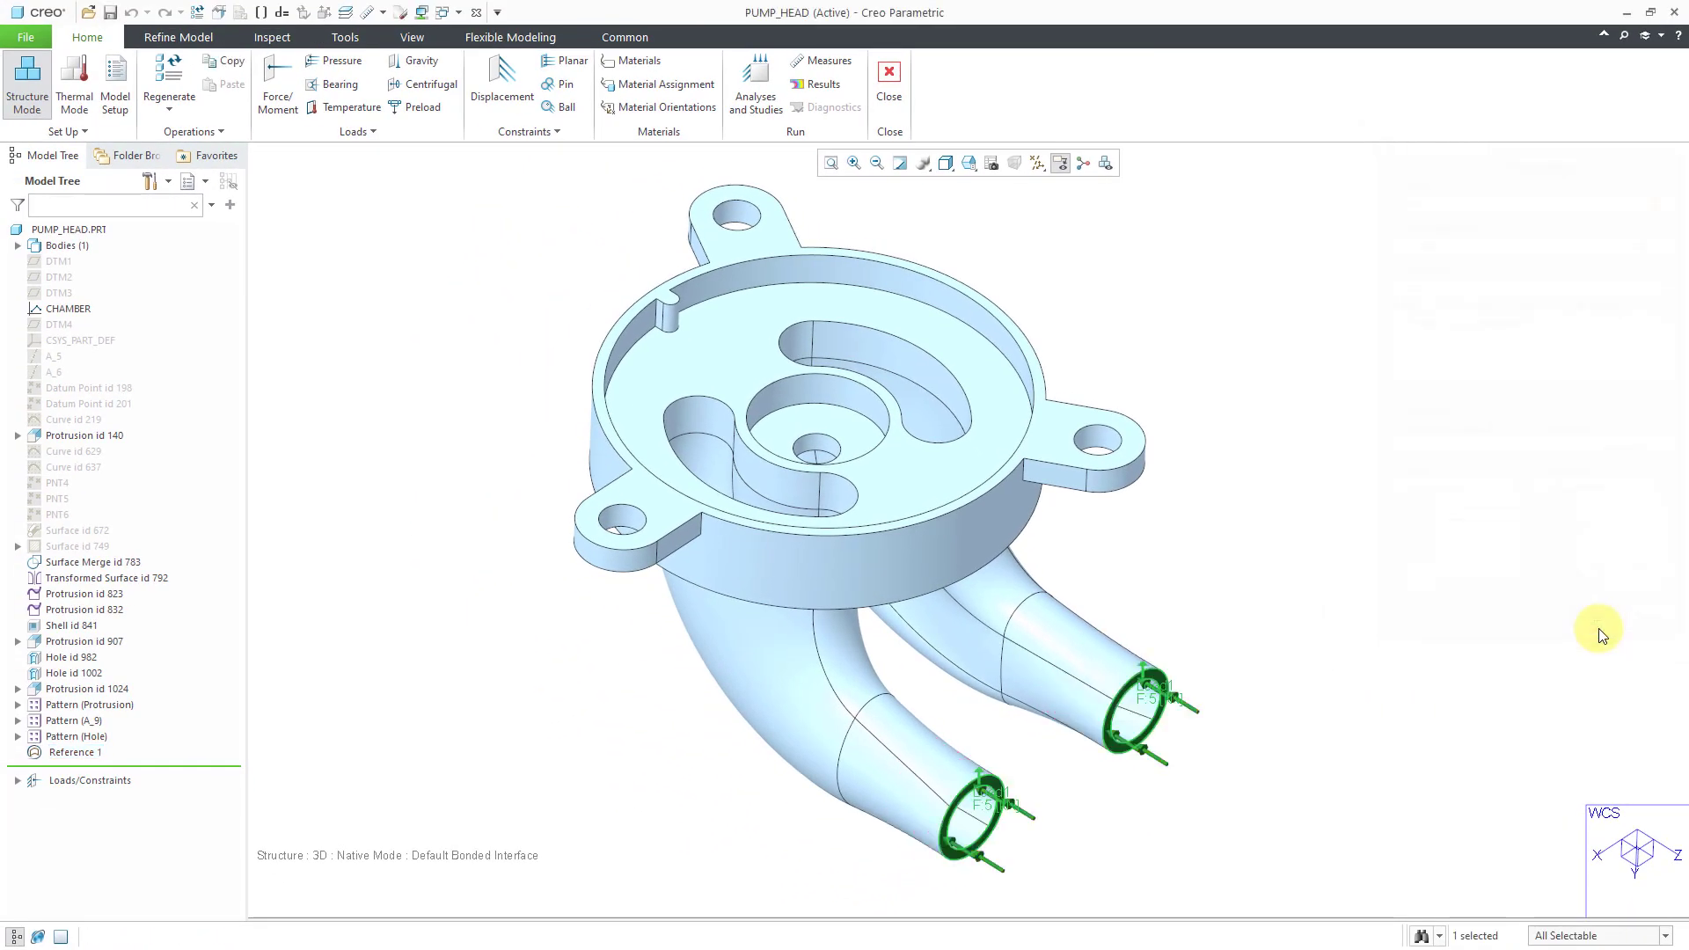
pyautogui.click(1406, 673)
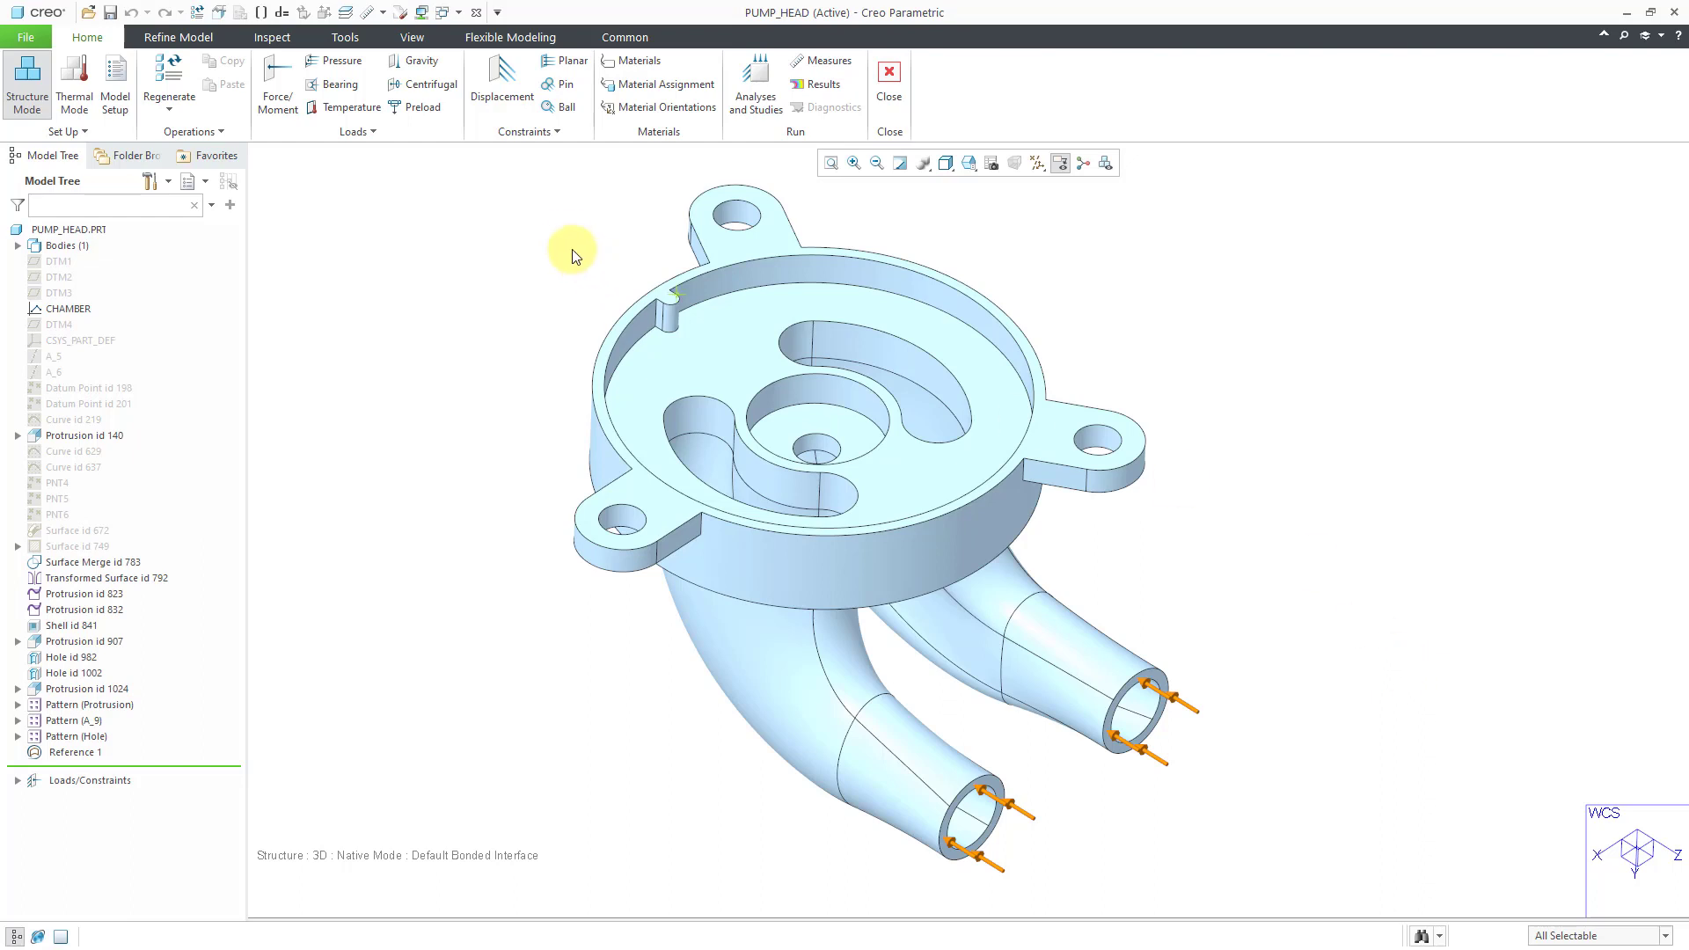
# Switch back to the BARREL.ASM window and expand its Loads/Constraints to list the sets
pyautogui.click(461, 16)
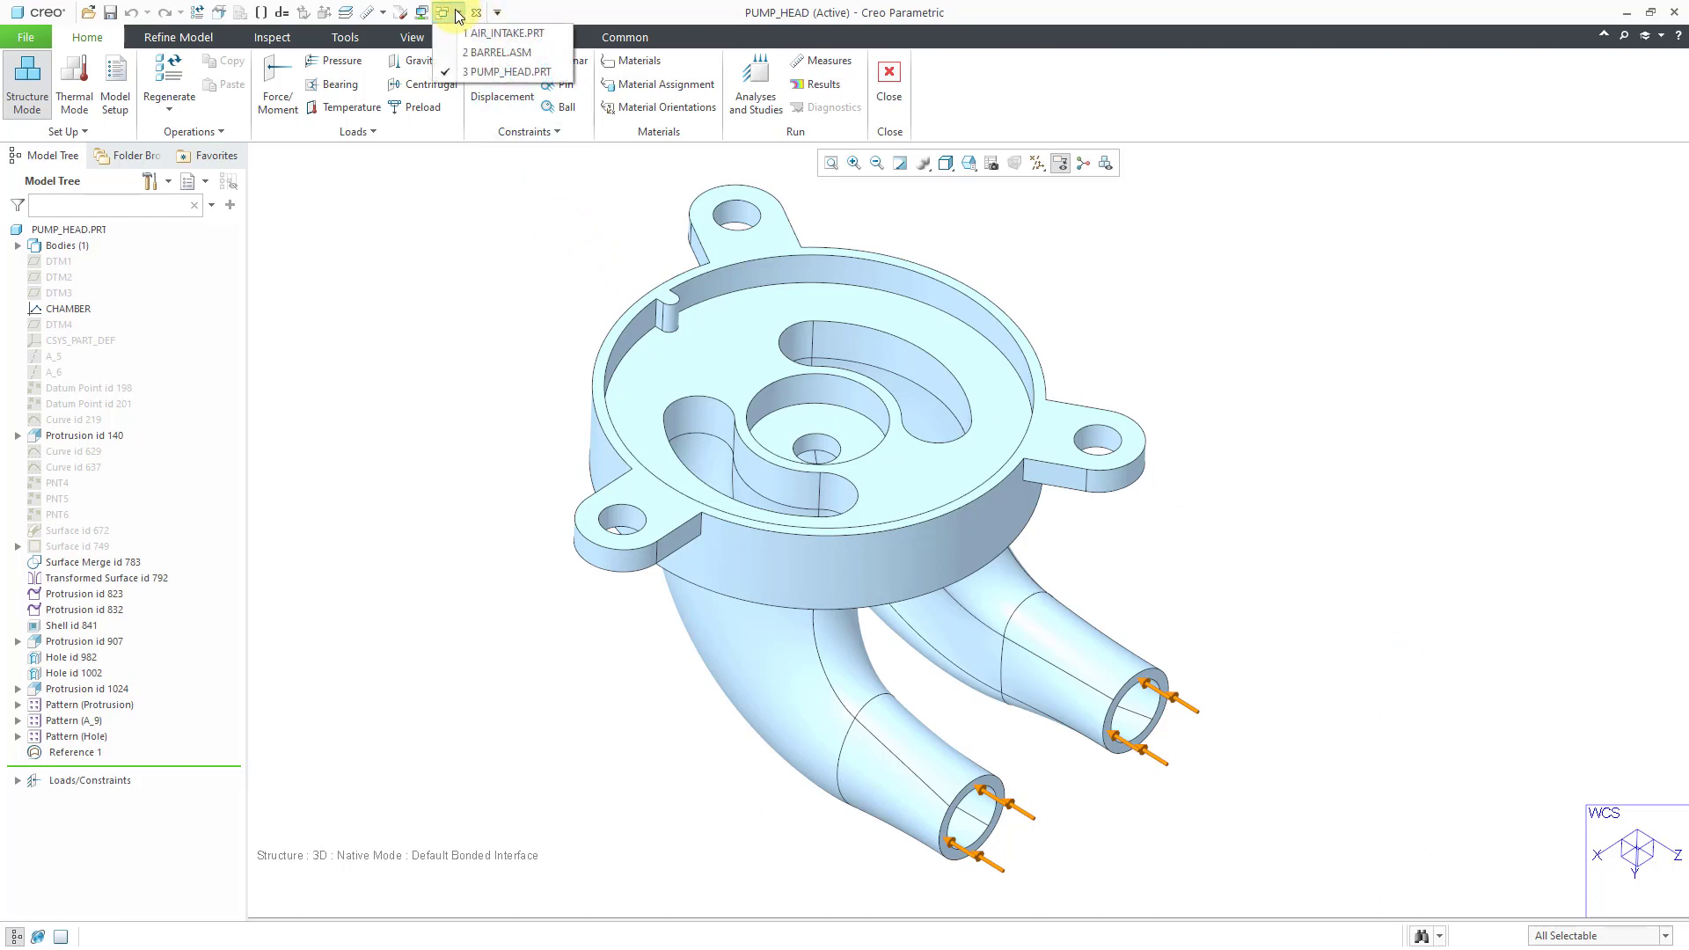
pyautogui.click(493, 49)
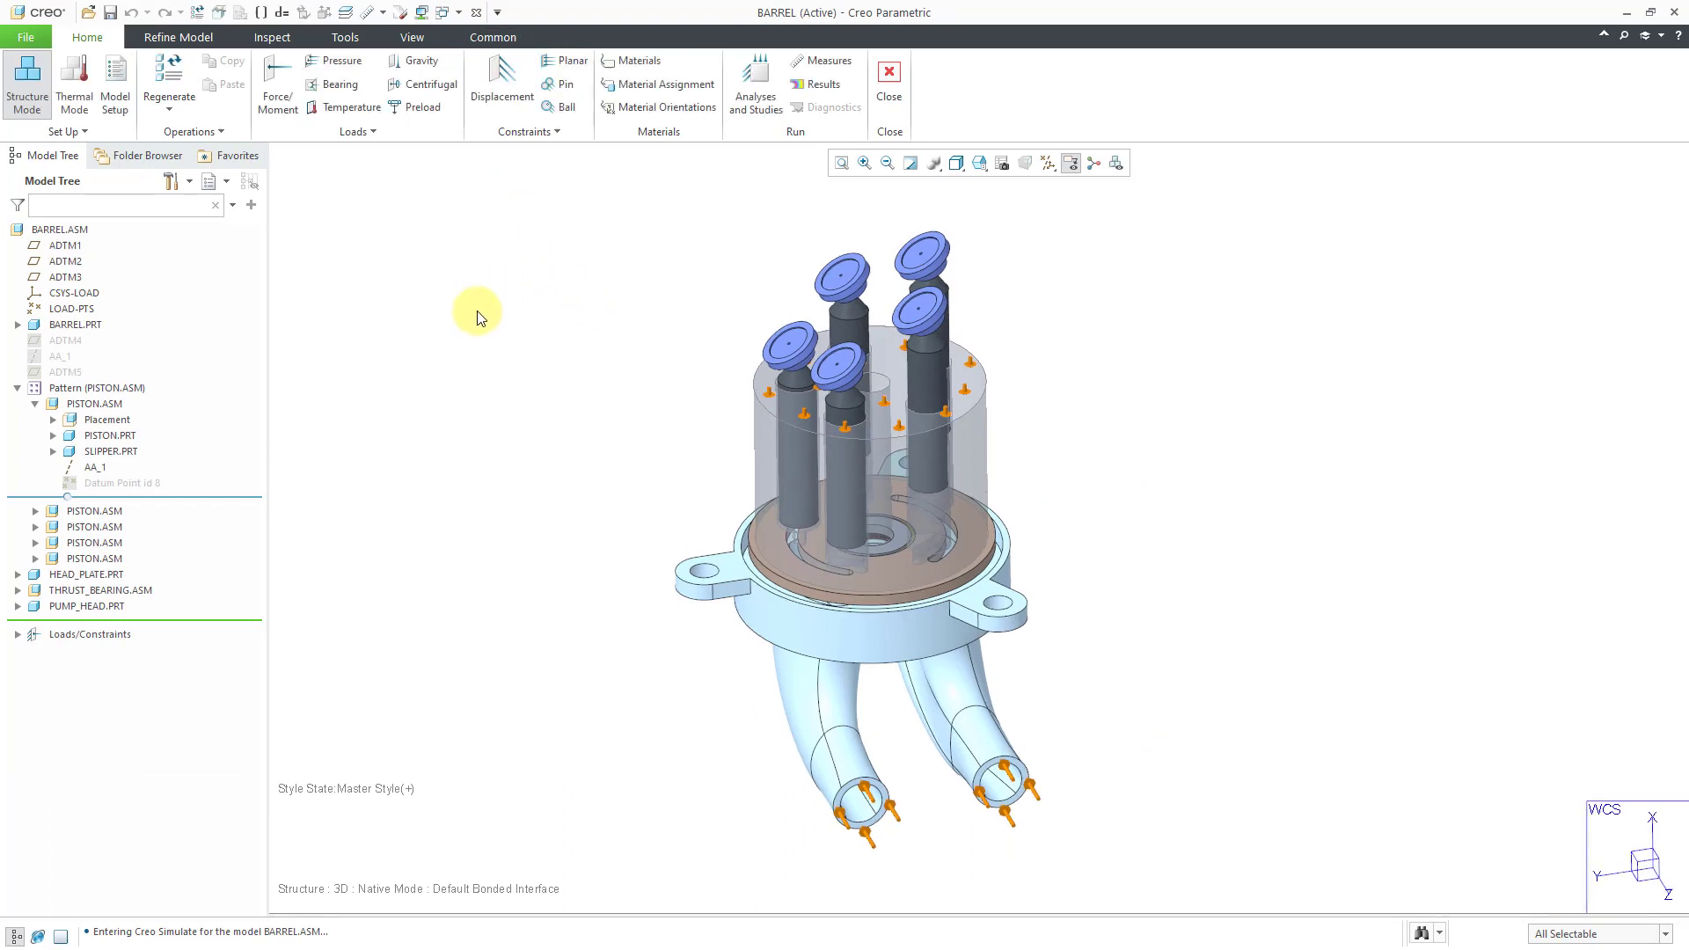
pyautogui.click(17, 634)
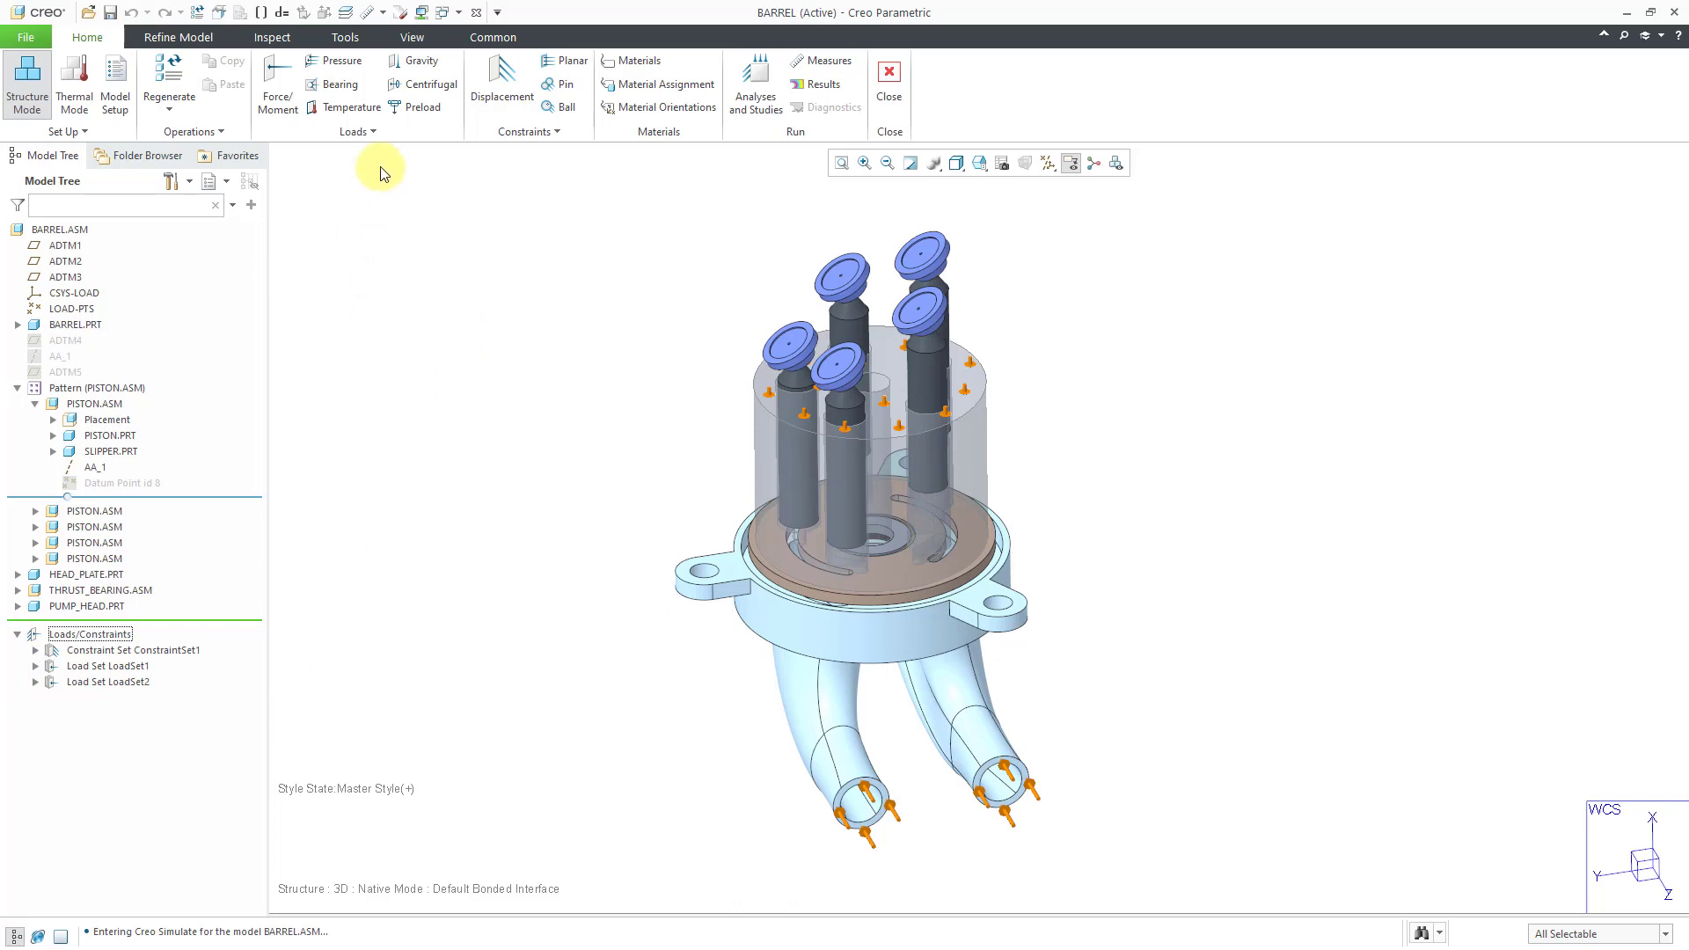
pyautogui.click(291, 105)
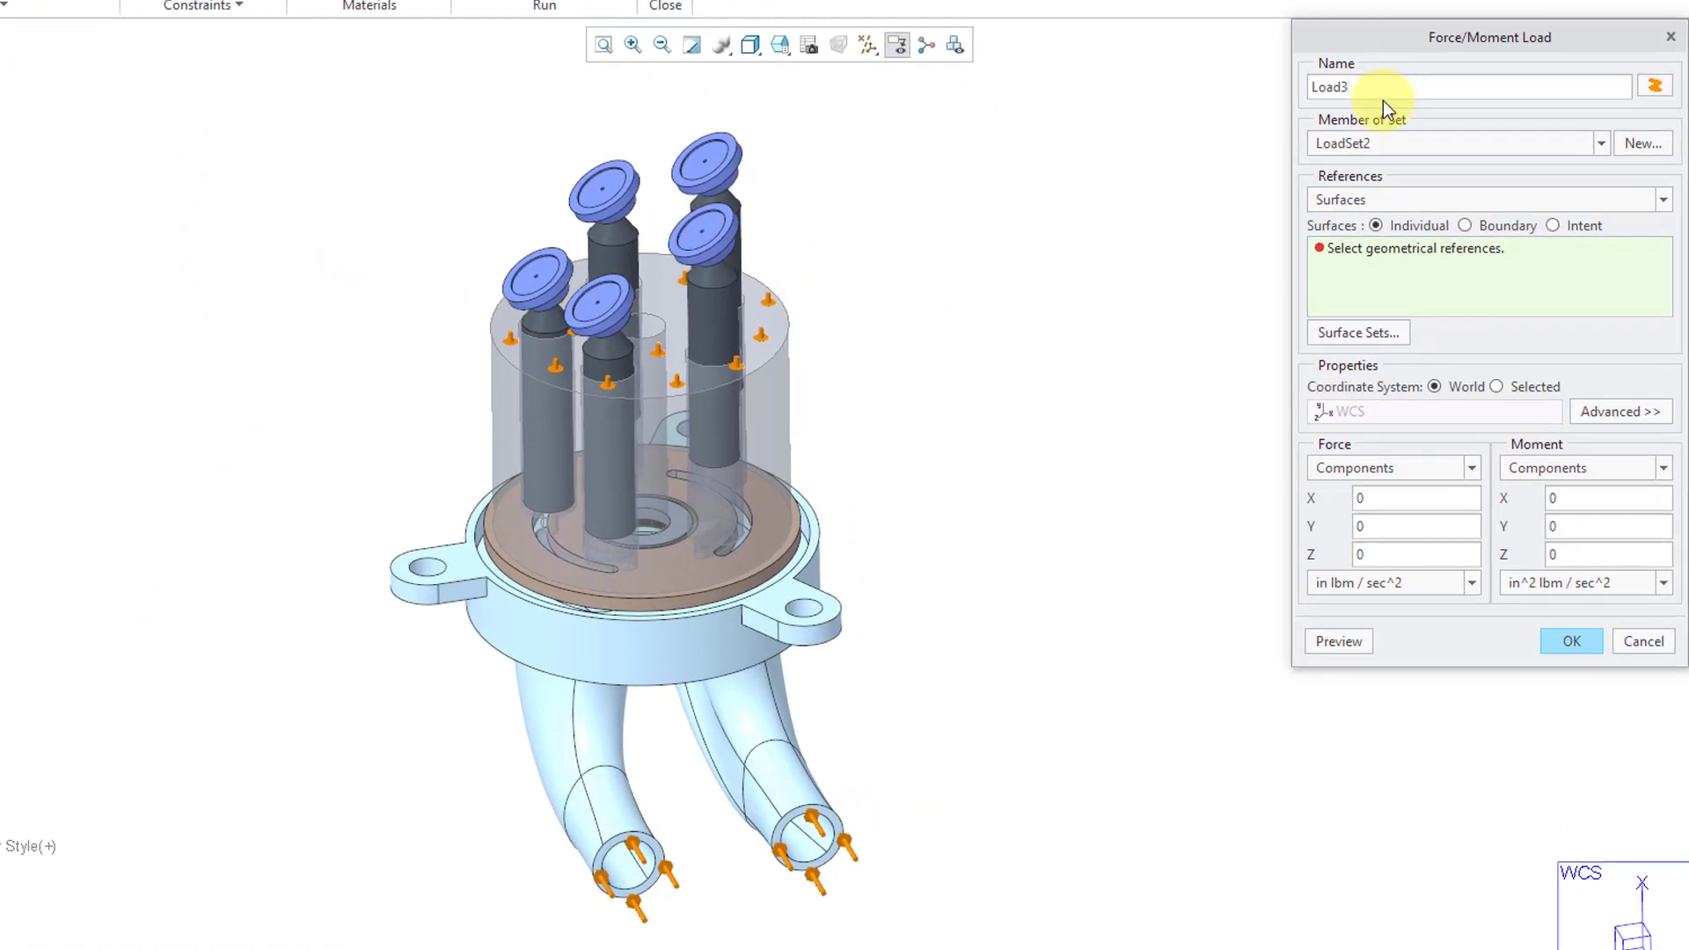
pyautogui.click(1413, 151)
pyautogui.click(1404, 167)
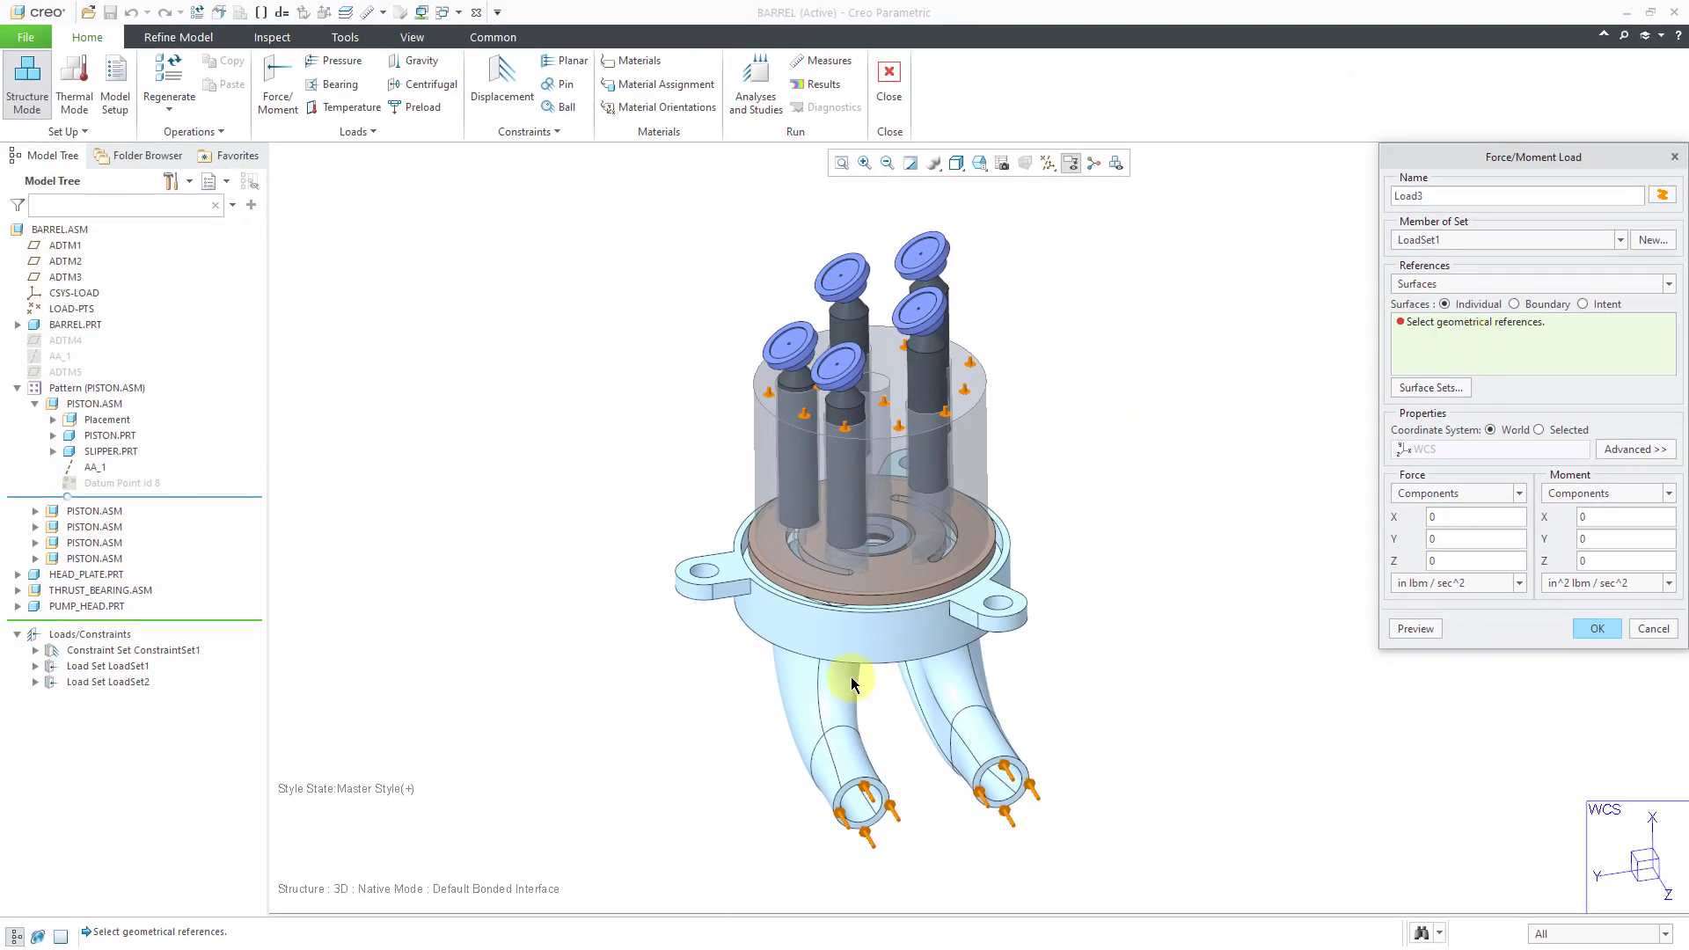
pyautogui.click(79, 605)
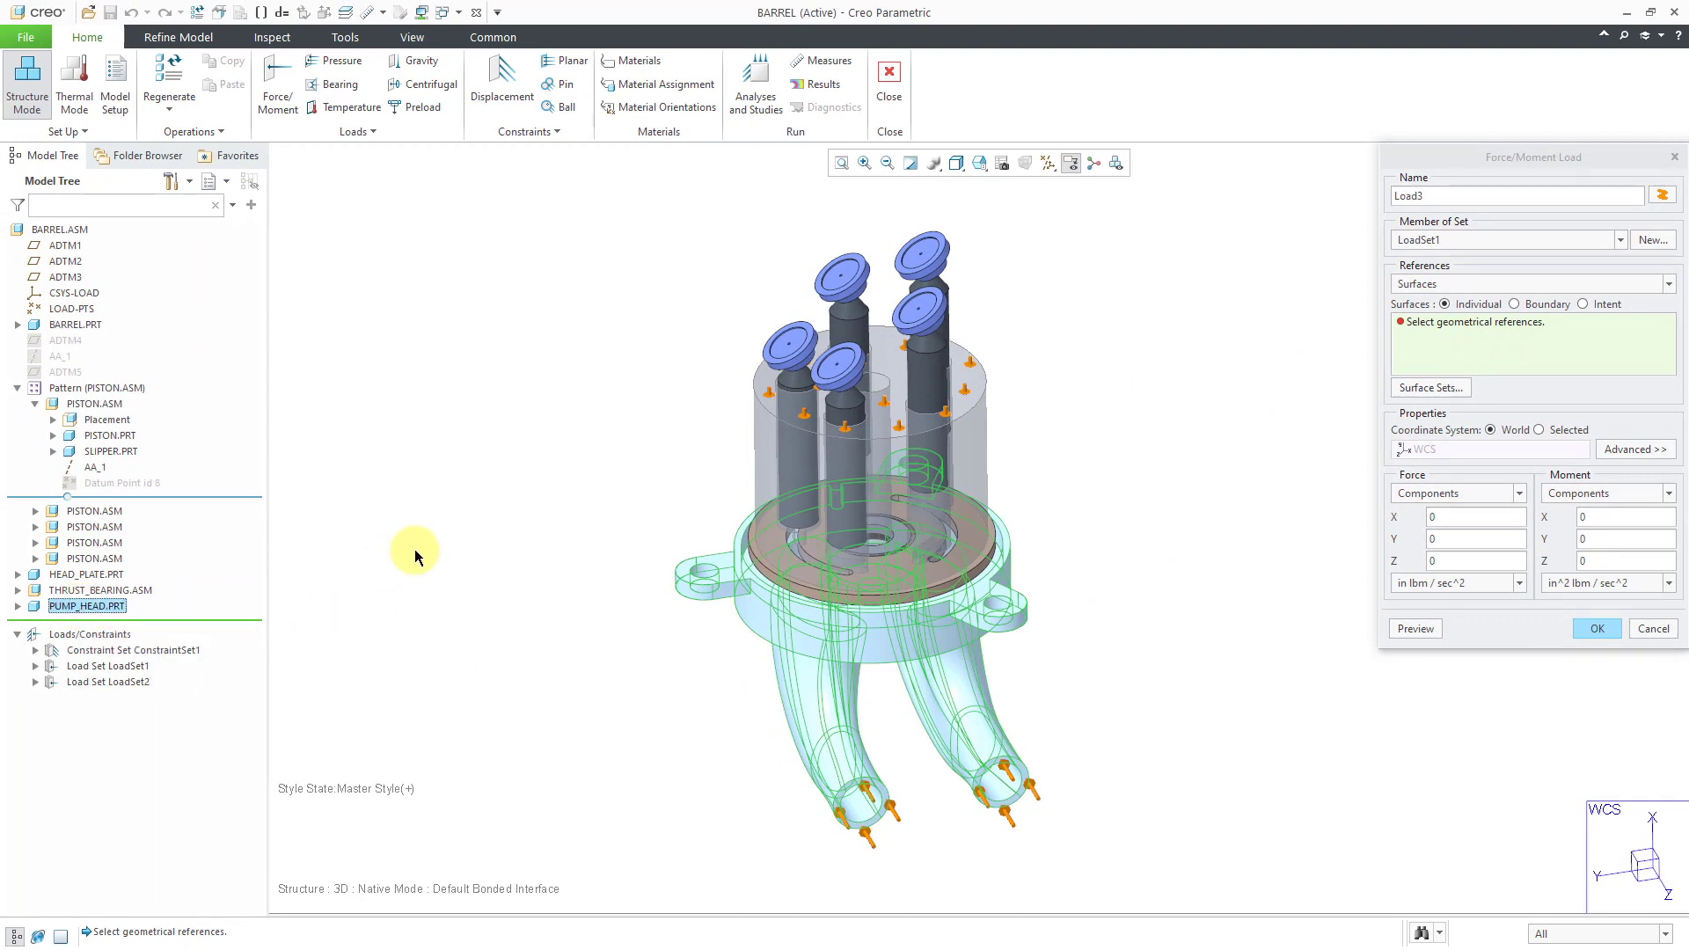
pyautogui.click(1652, 628)
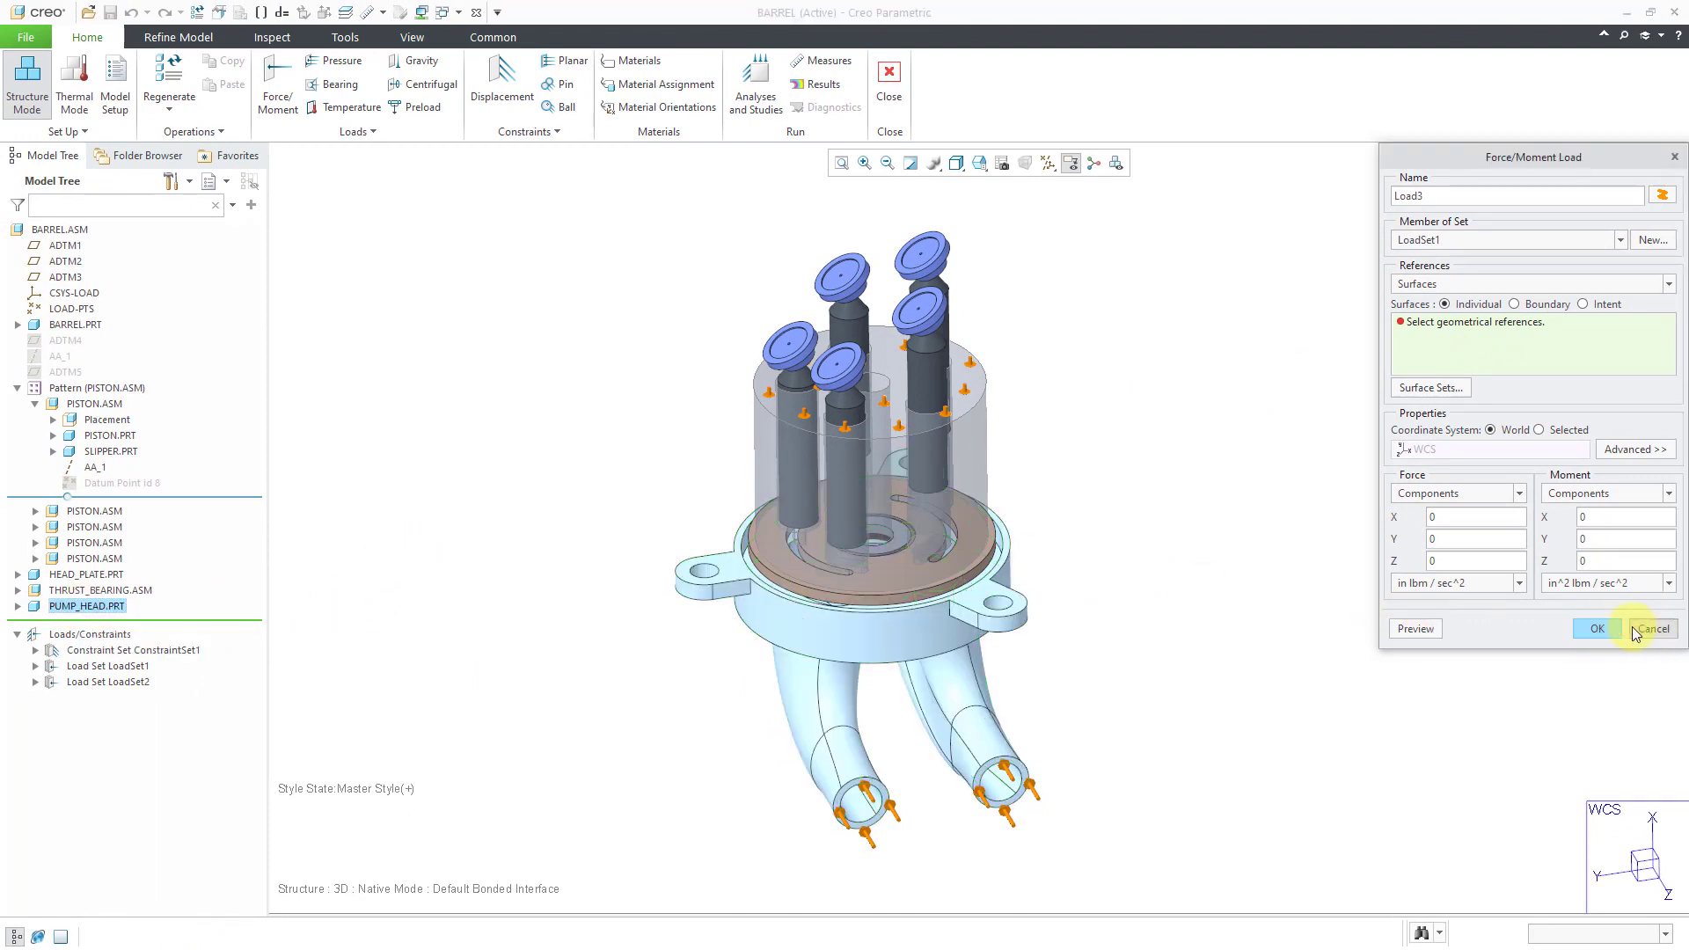
# Try to isolate PUMP_HEAD.PRT in the assembly with its hide and show commands
pyautogui.click(106, 609)
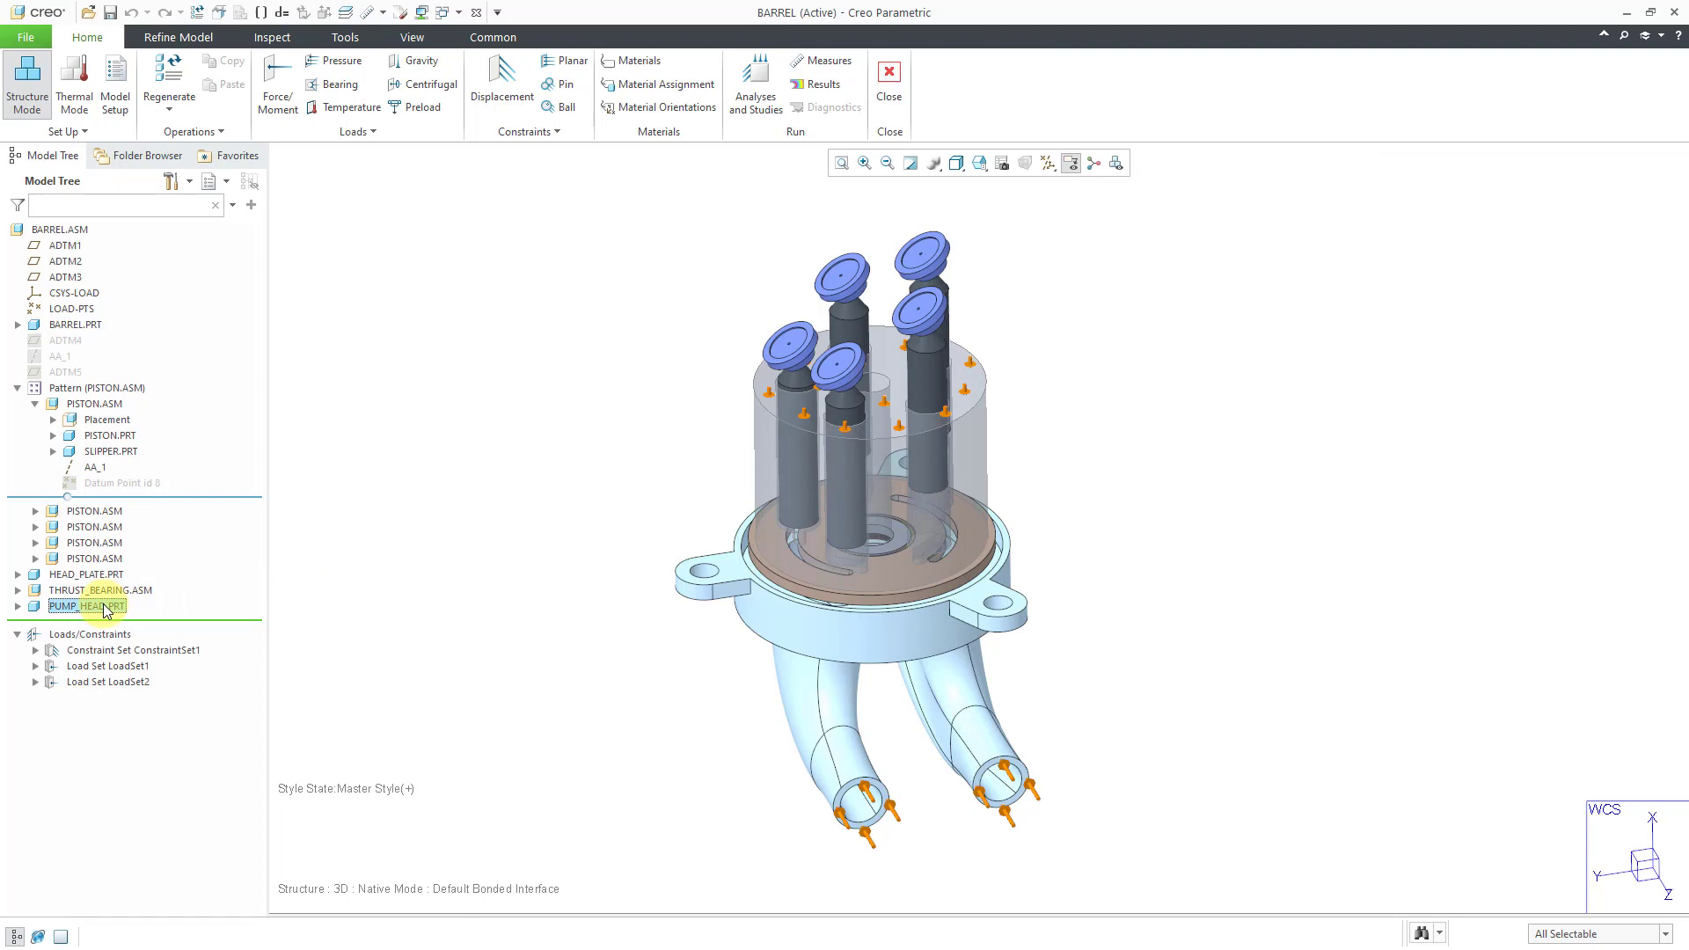
pyautogui.click(135, 575)
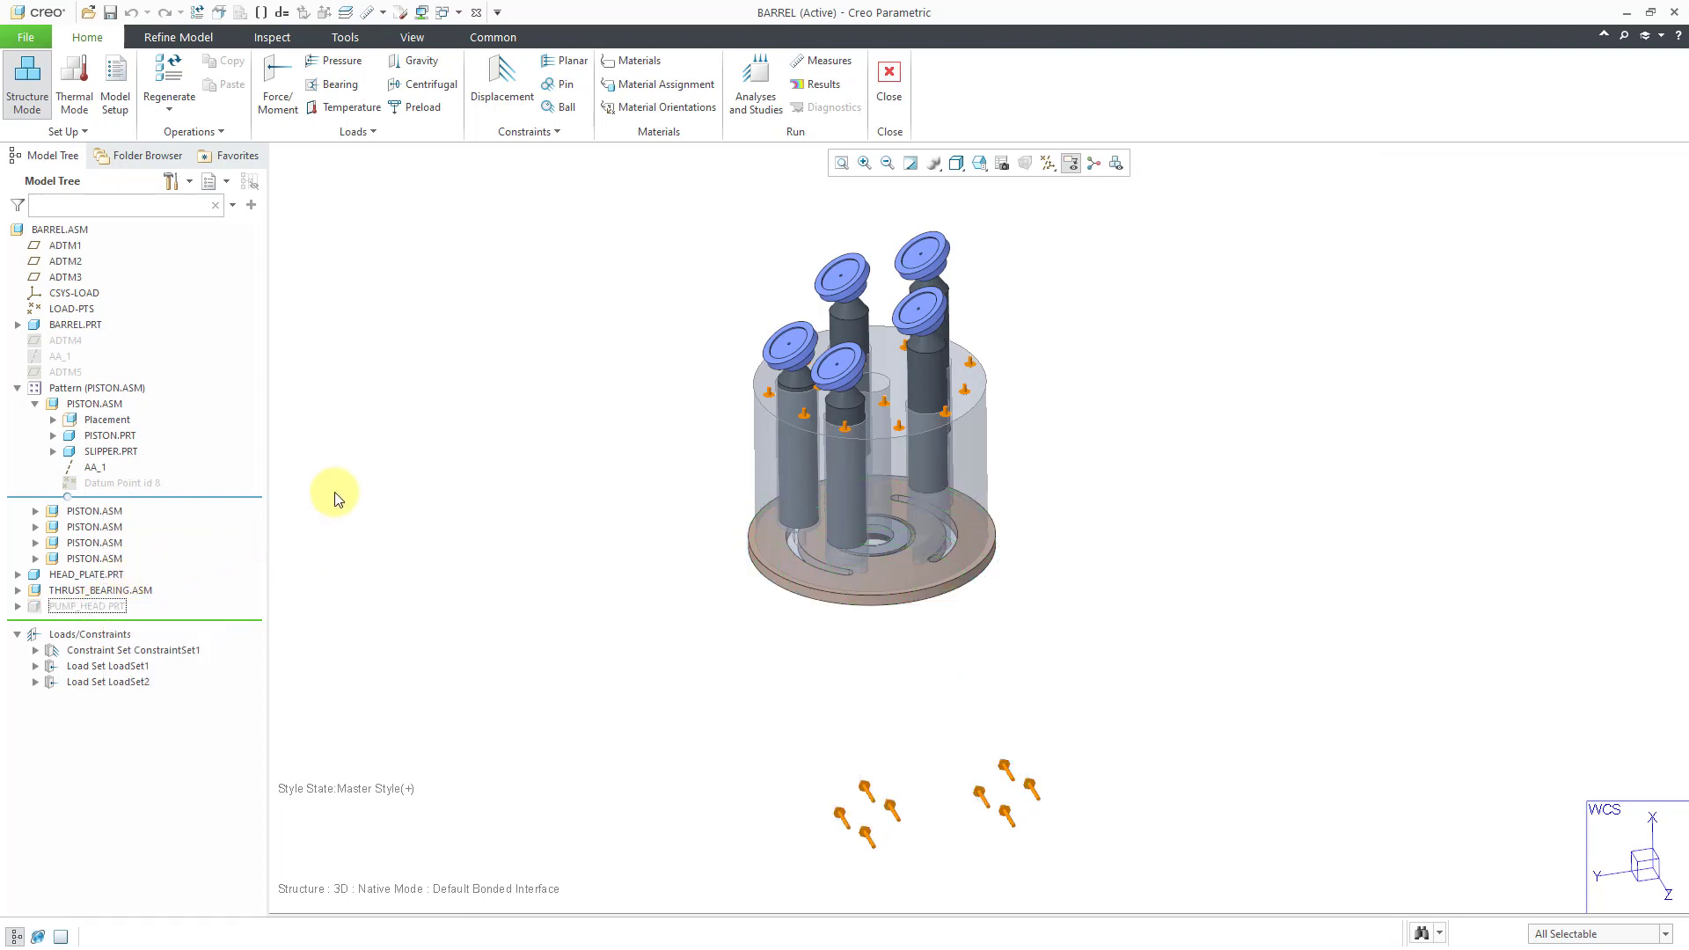
pyautogui.rightClick(100, 605)
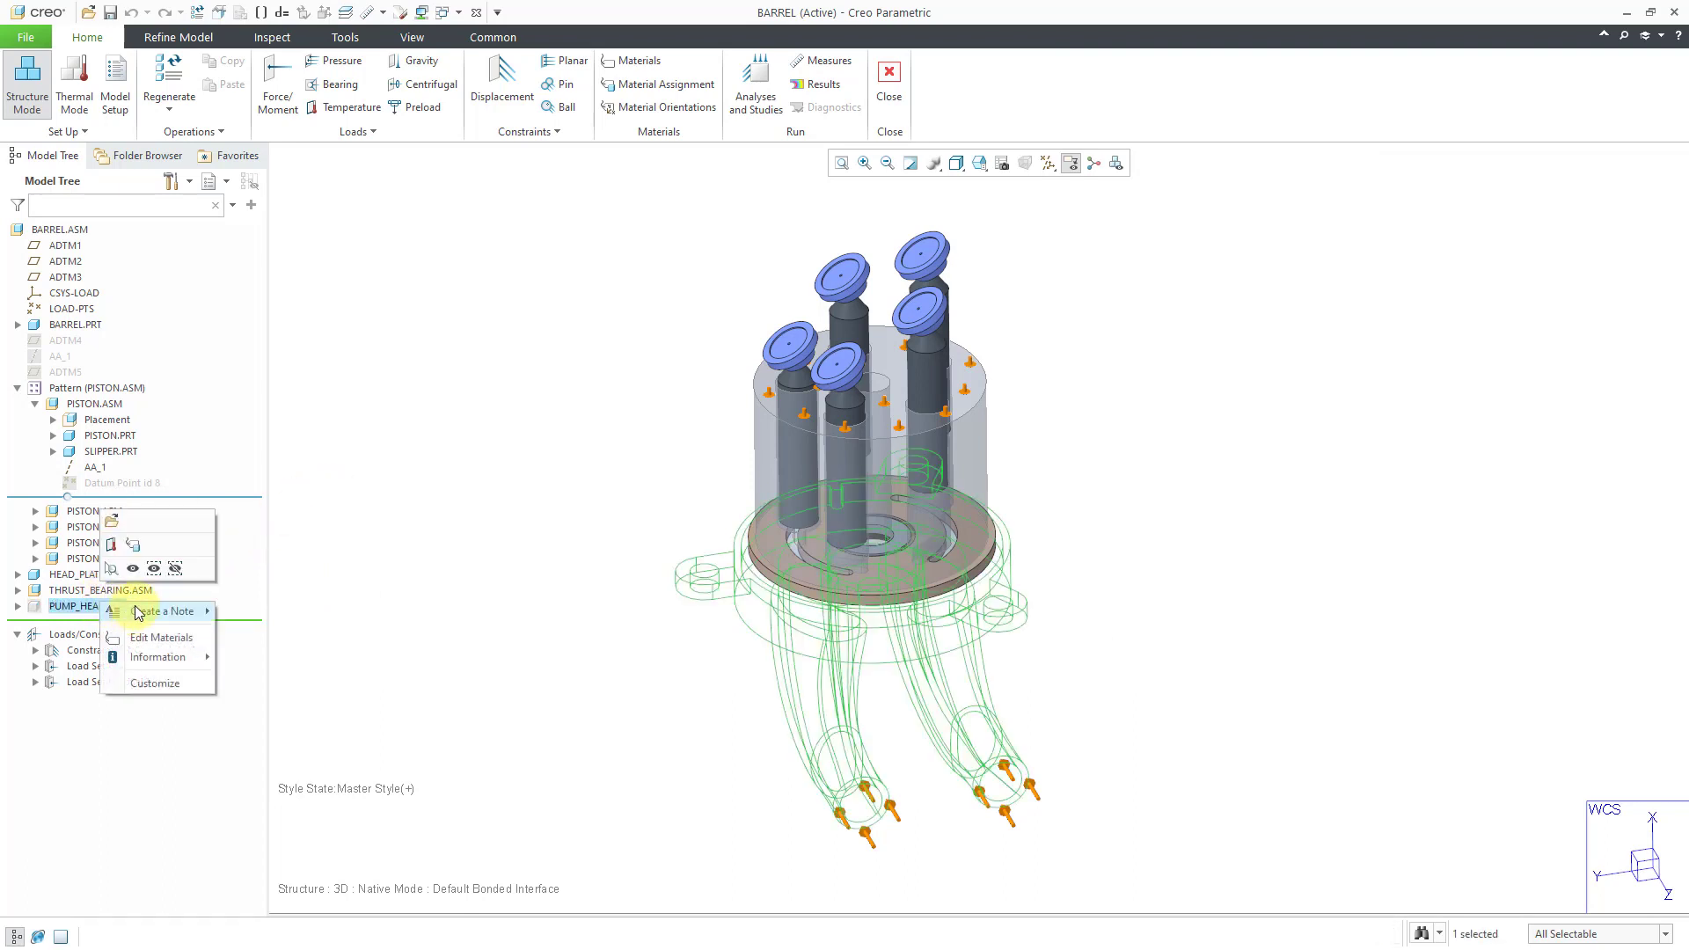
pyautogui.rightClick(117, 606)
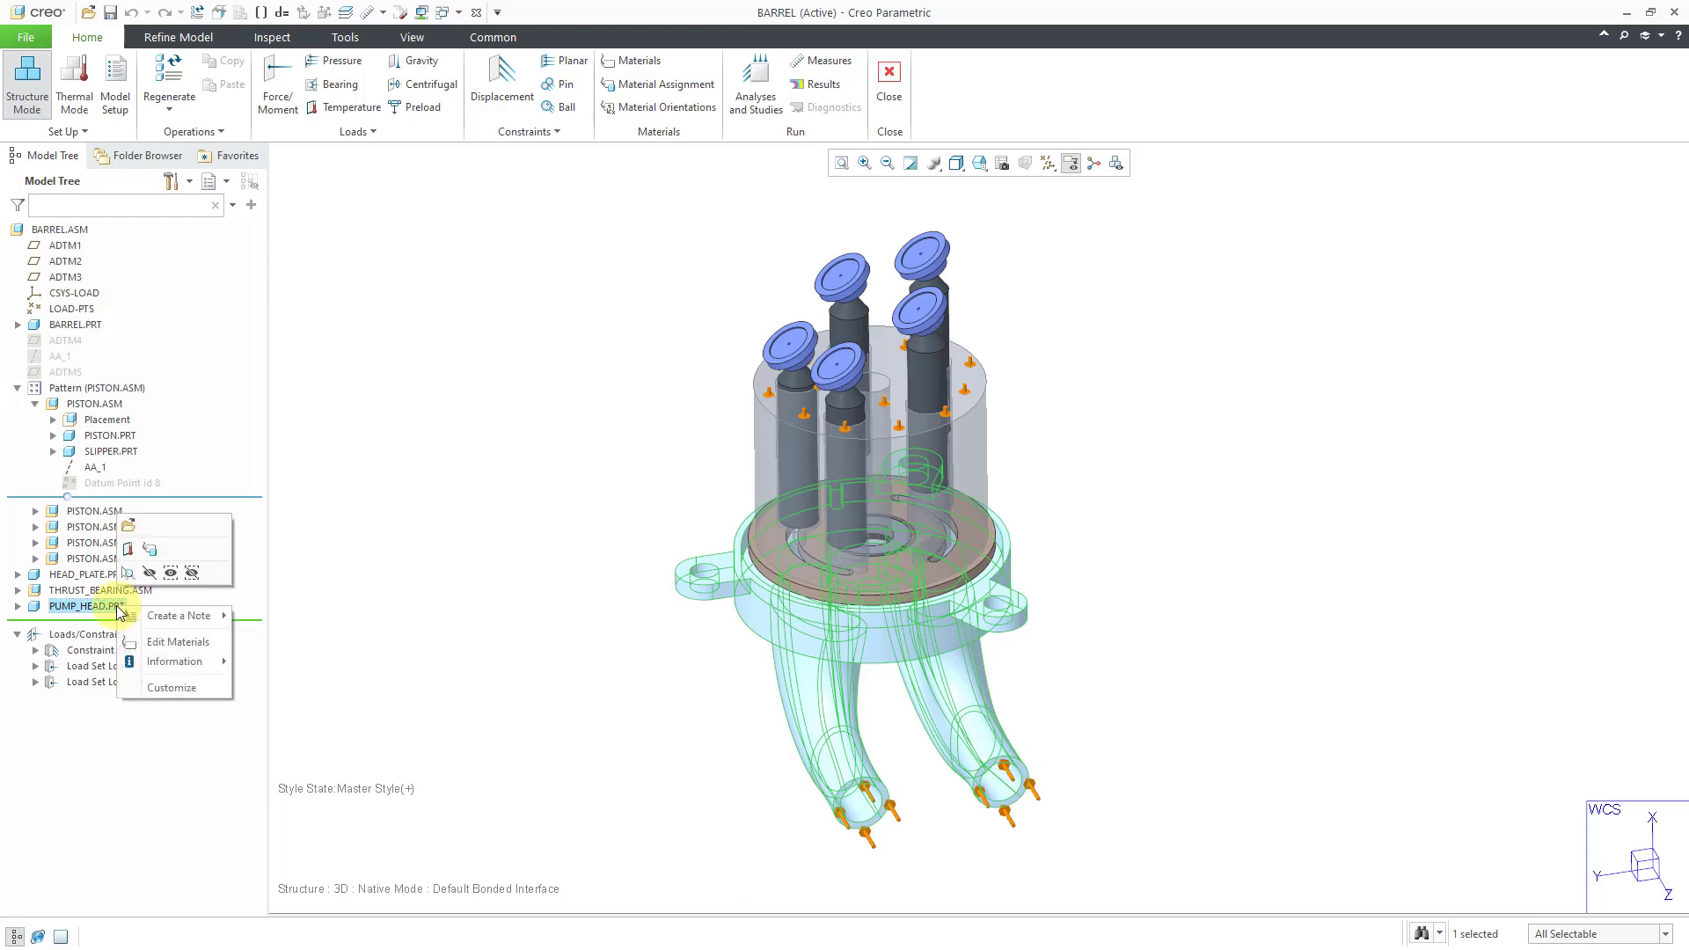
pyautogui.click(195, 572)
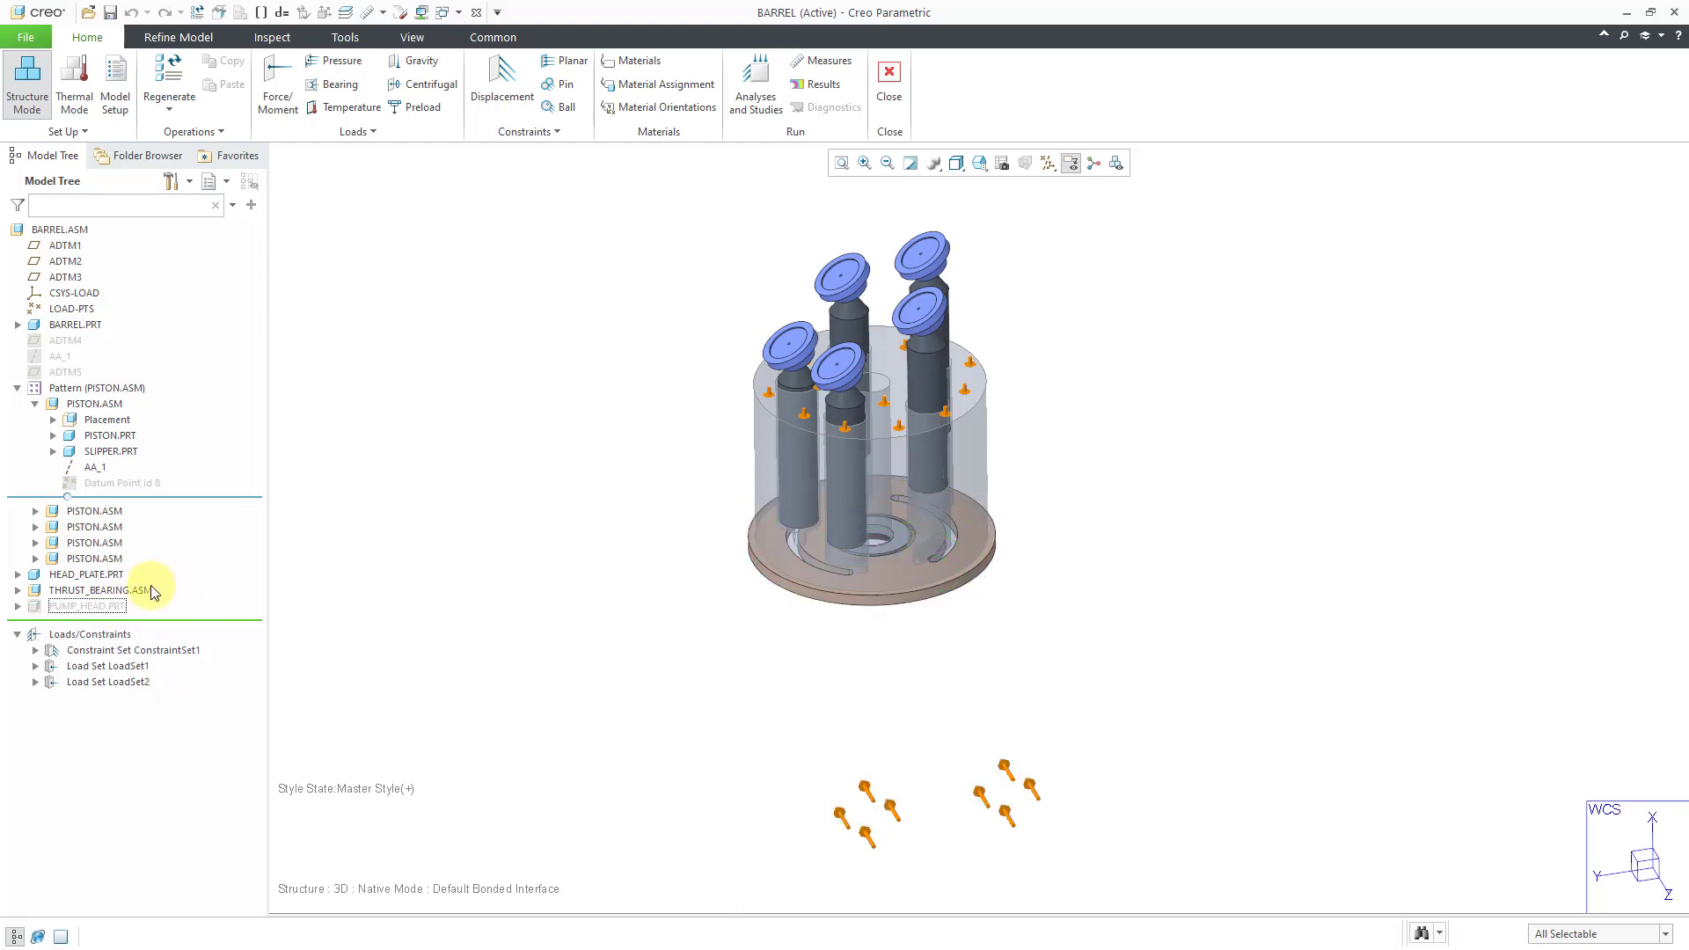
# Show only PUMP_HEAD.PRT, hiding all the other components of the assembly
pyautogui.rightClick(115, 606)
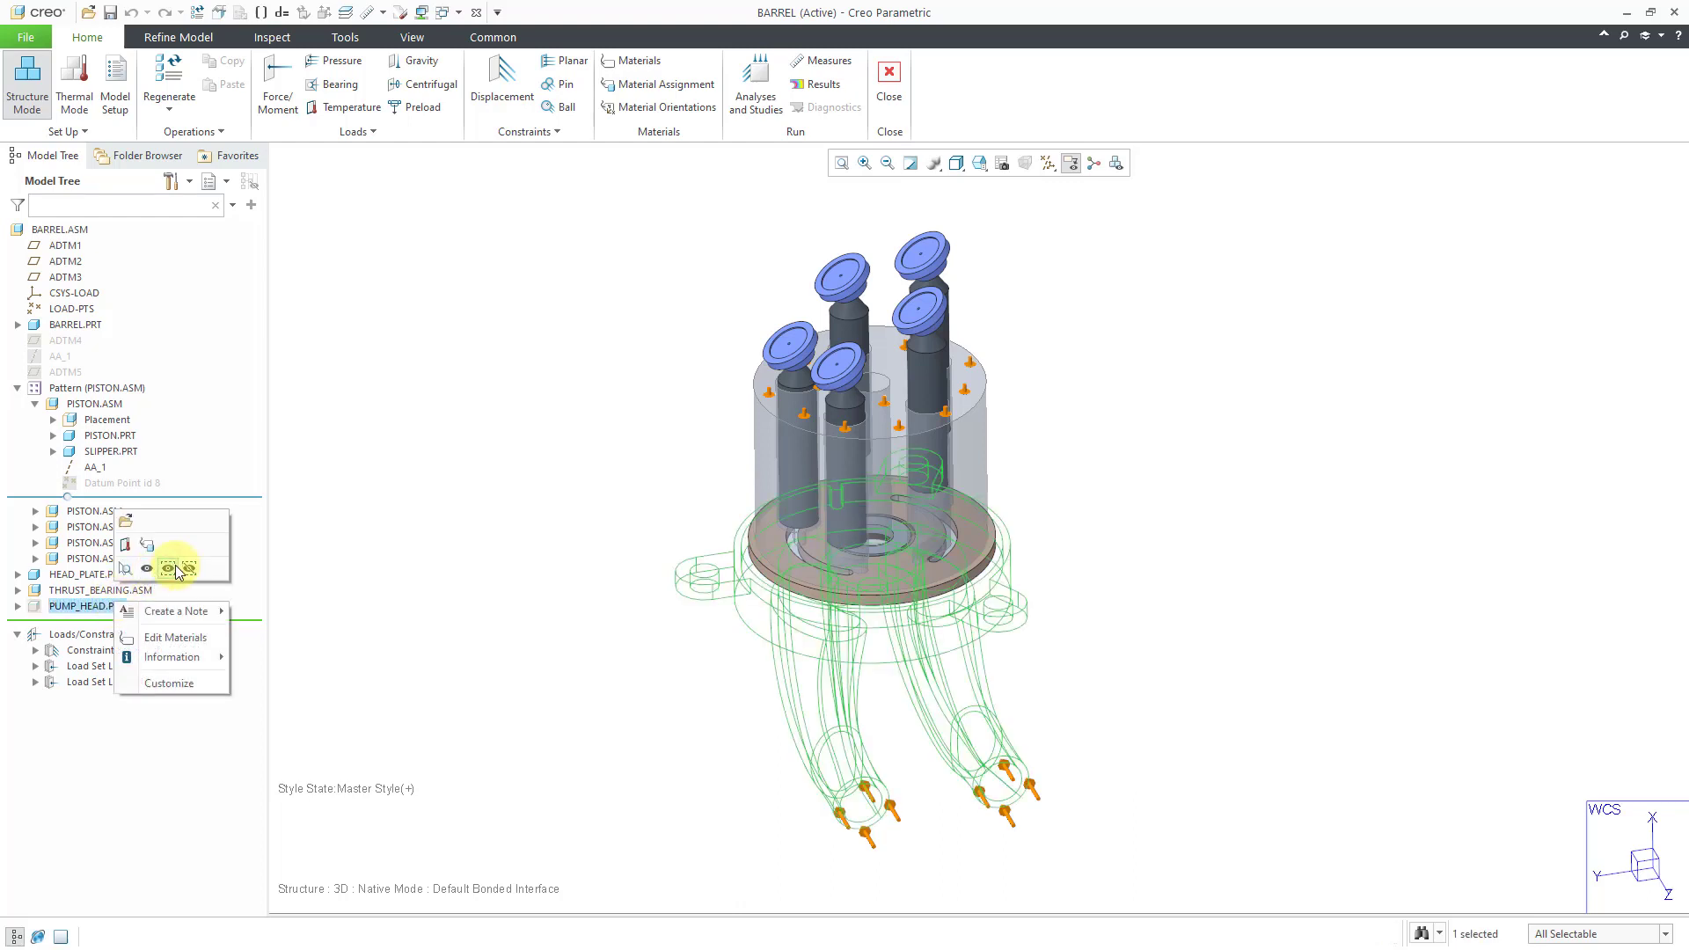
pyautogui.click(176, 565)
pyautogui.click(1052, 467)
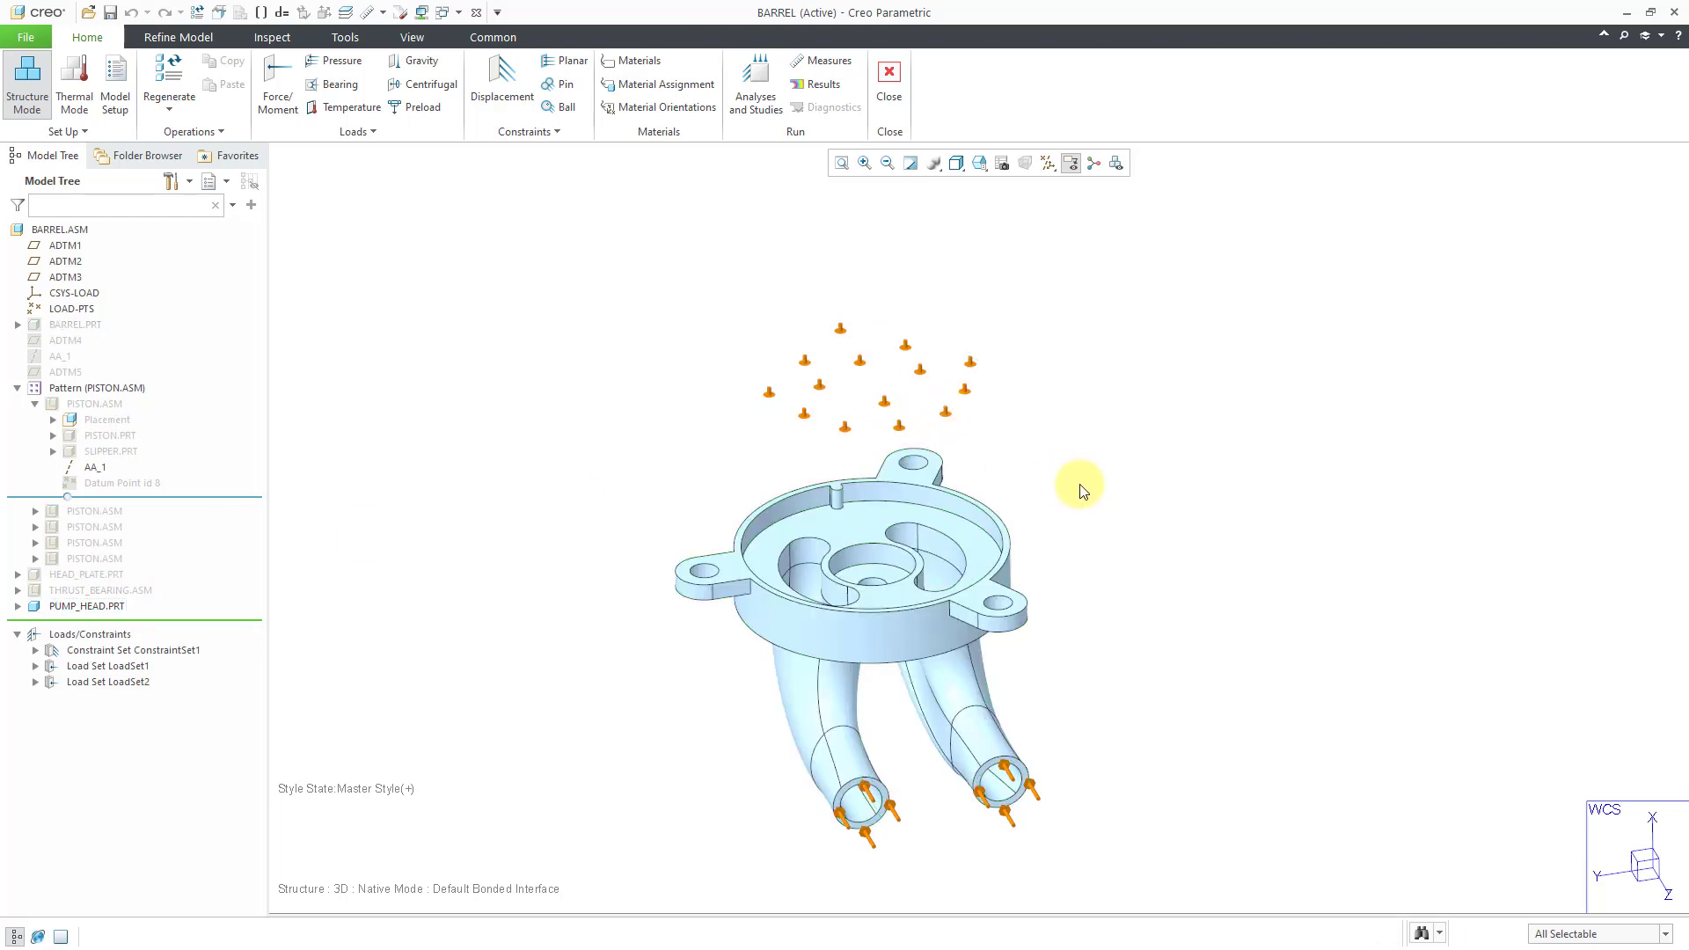
# Start a force load in LoadSet2 and add a seed and boundary surface set anchored on the right-hand pipe's inner surface
pyautogui.moveTo(1072, 590)
pyautogui.keyDown('shift'); pyautogui.mouseDown(button='middle')
pyautogui.moveTo(1082, 483)
pyautogui.moveTo(1026, 515)
pyautogui.moveTo(1026, 483)
pyautogui.moveTo(1031, 509)
pyautogui.mouseUp(button='middle'); pyautogui.keyUp('shift')
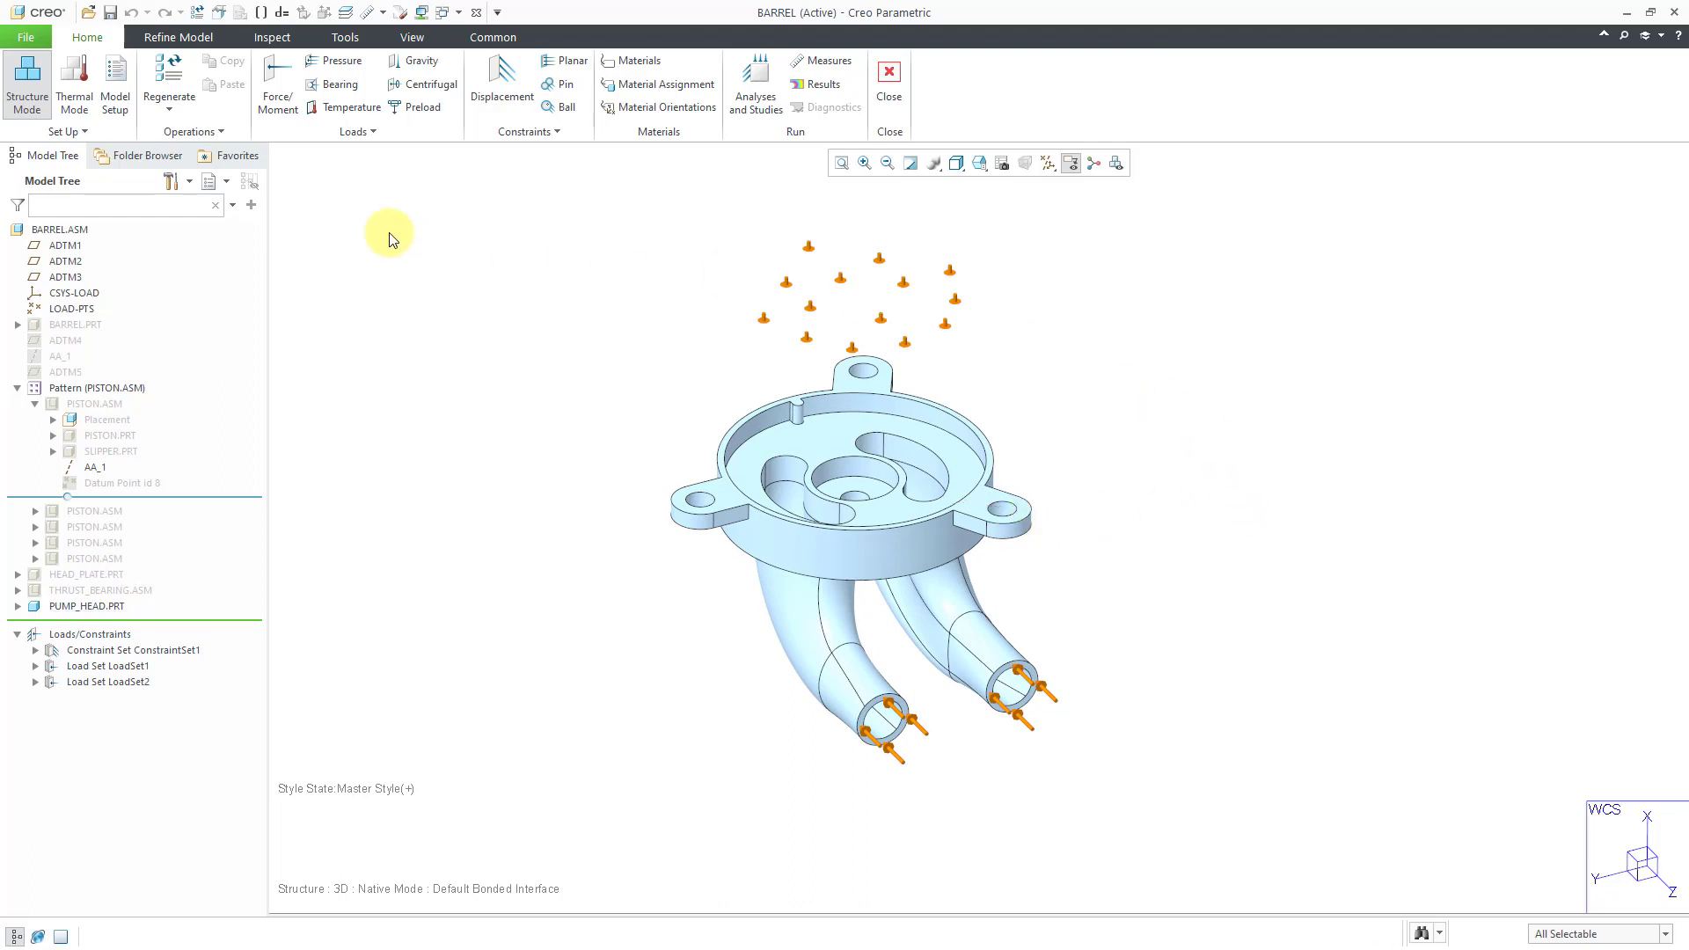
pyautogui.click(274, 92)
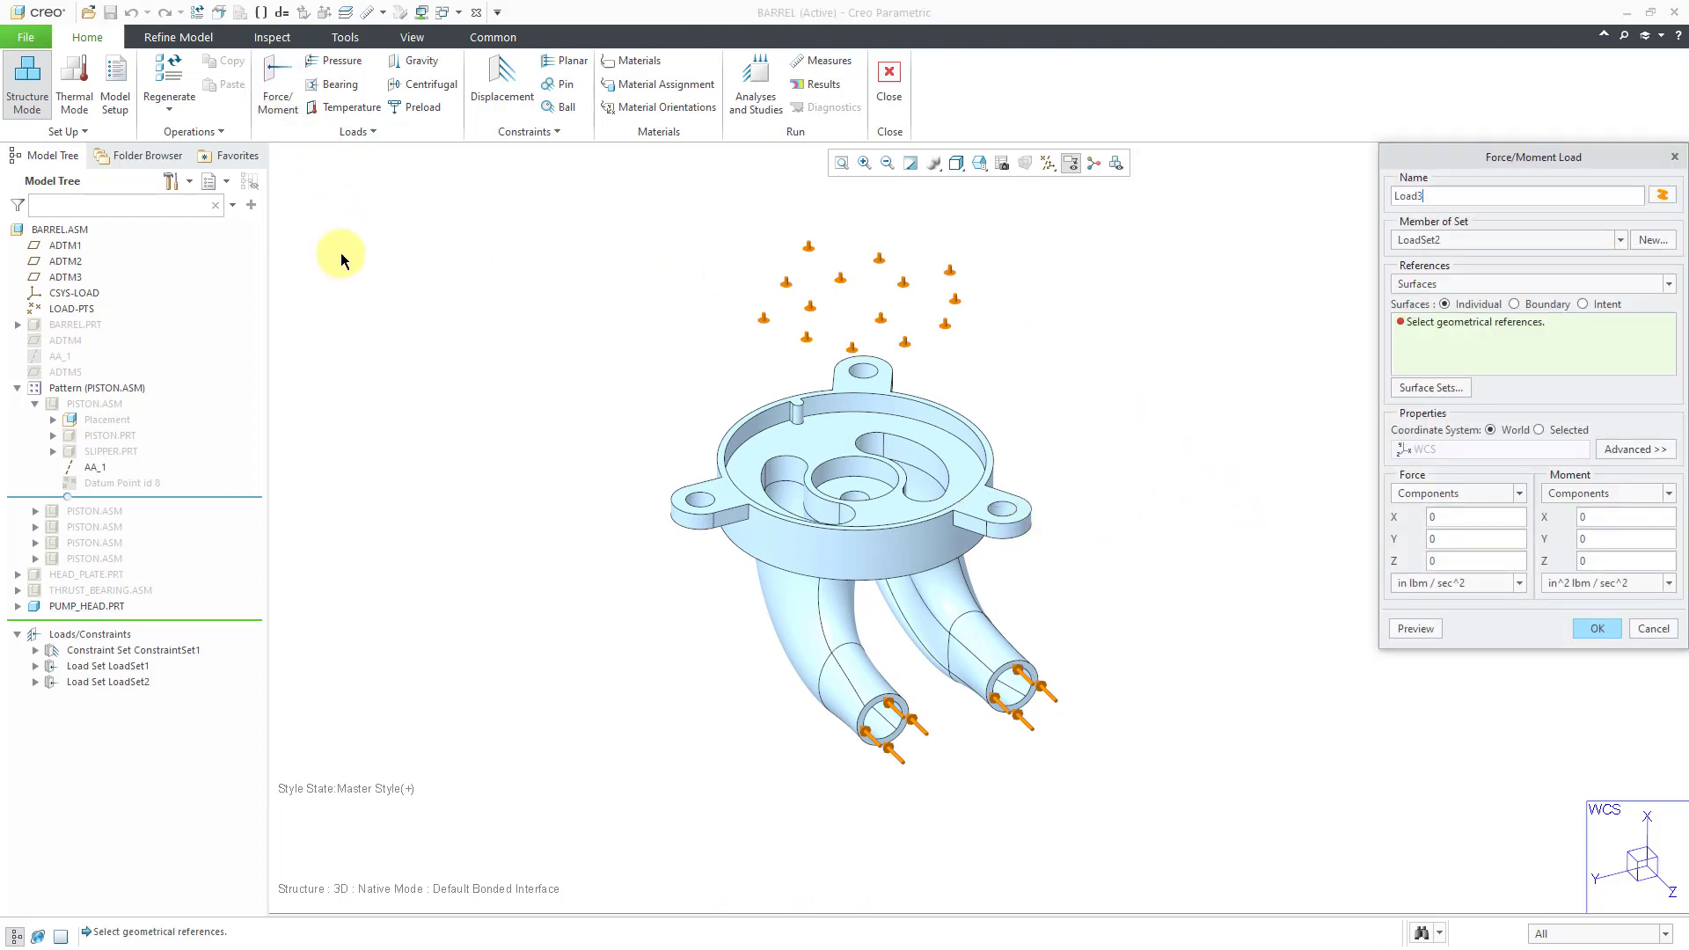
pyautogui.click(1428, 389)
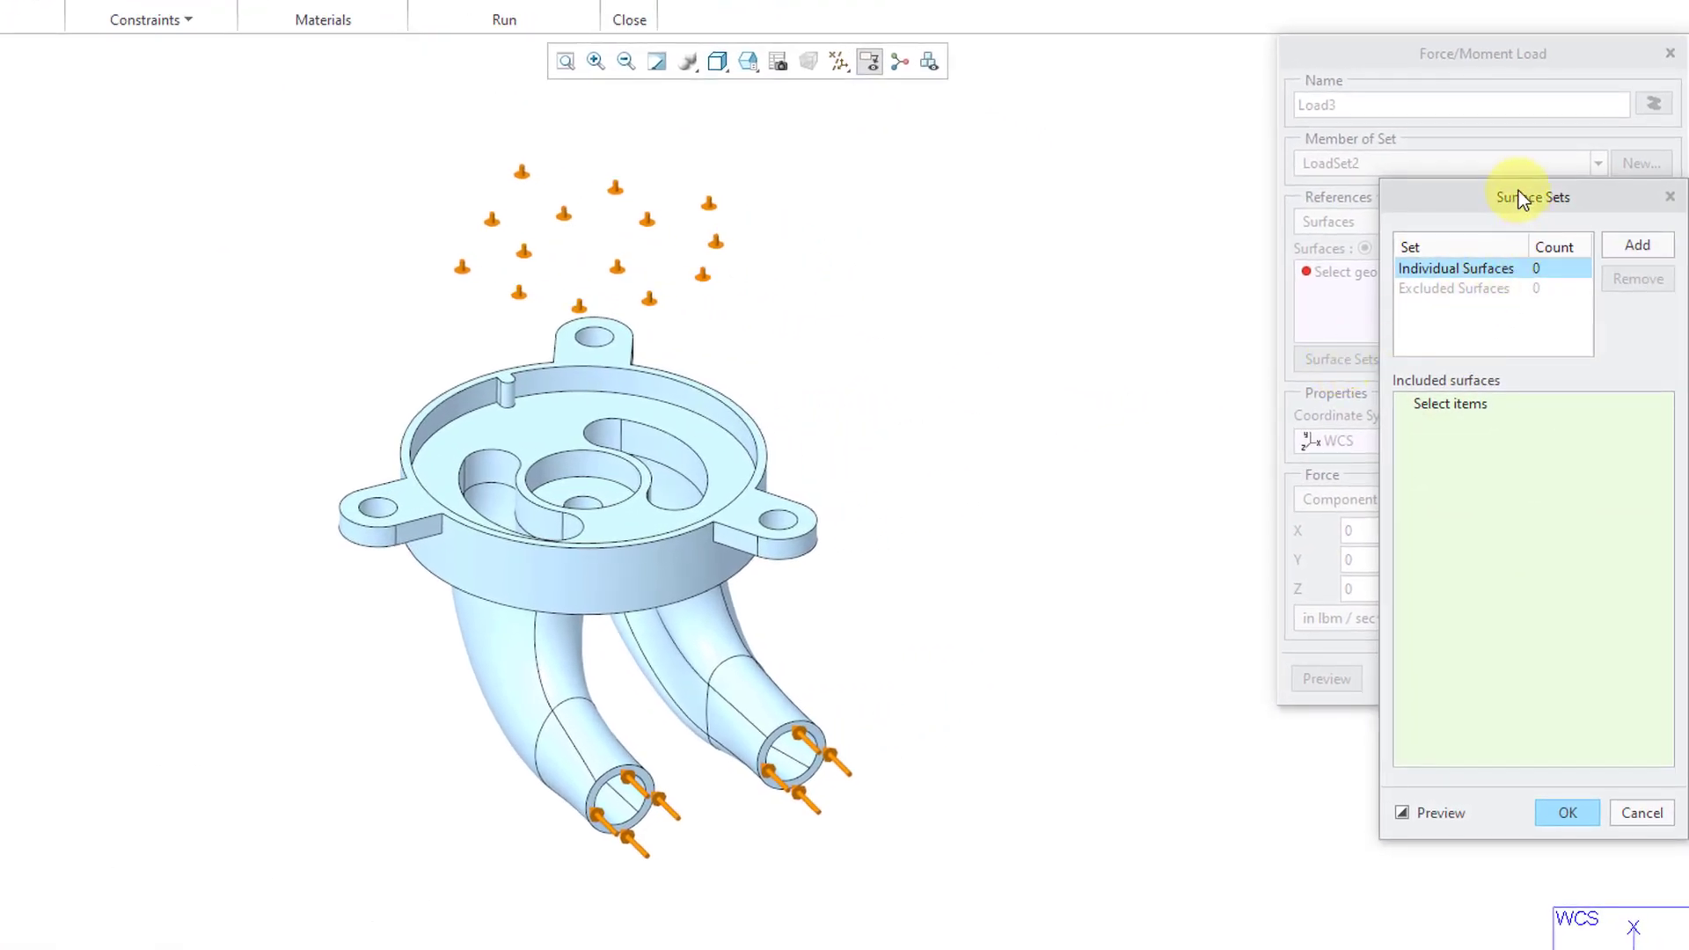
pyautogui.moveTo(1519, 192); pyautogui.dragTo(1499, 182)
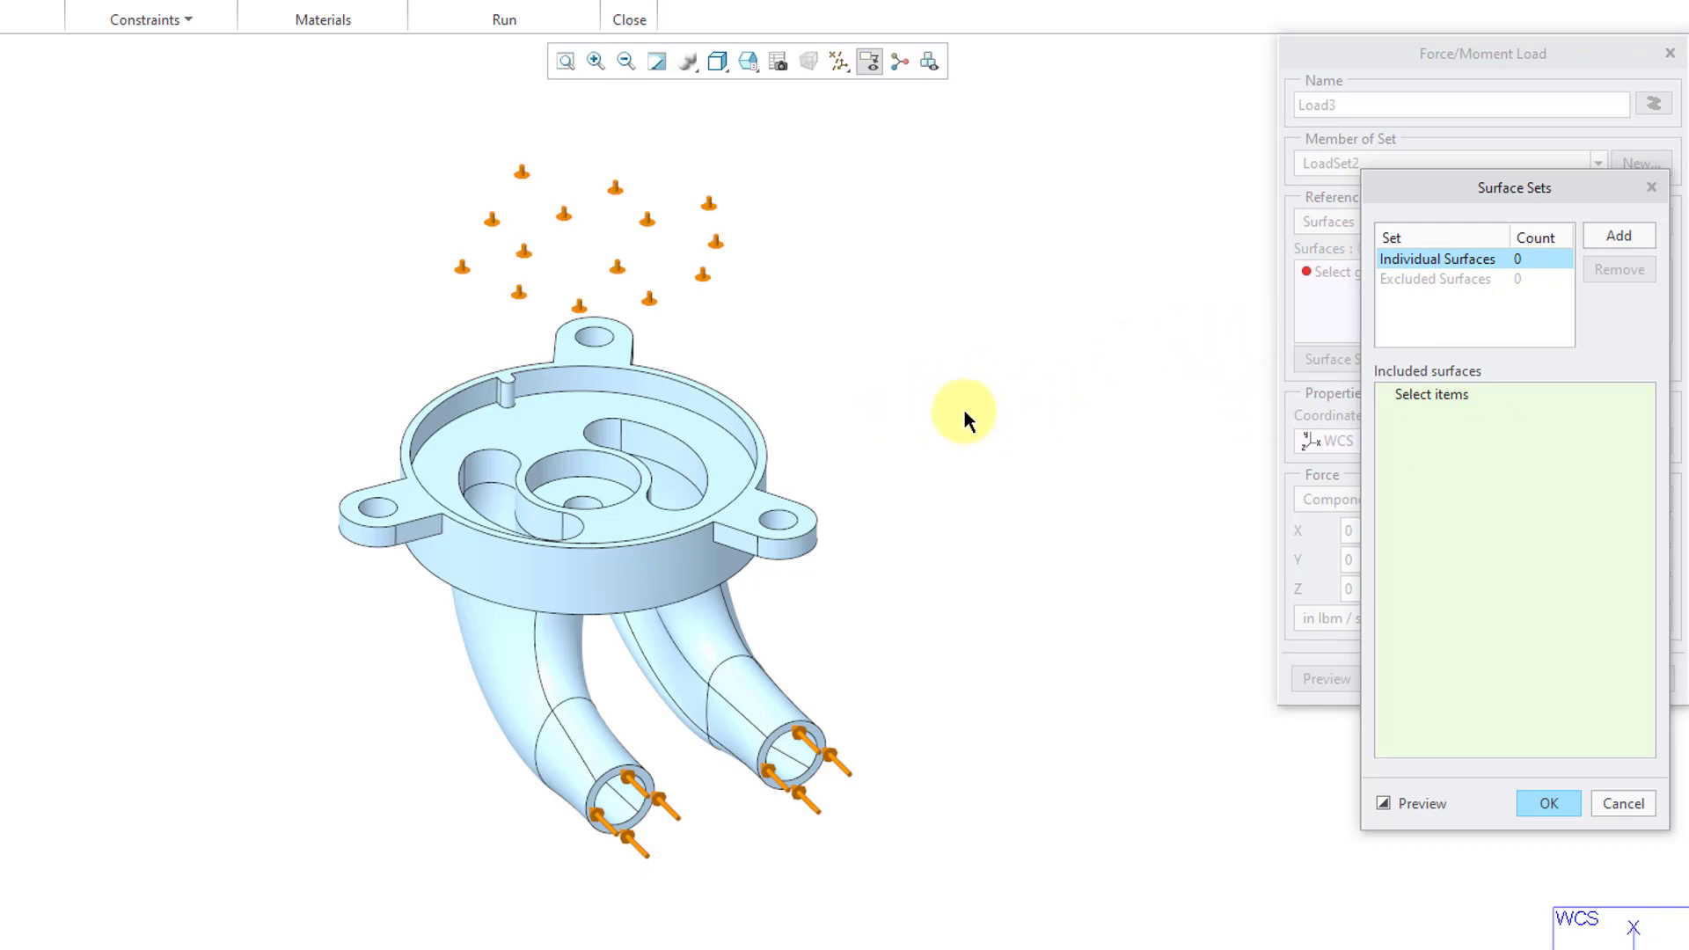
pyautogui.click(1619, 233)
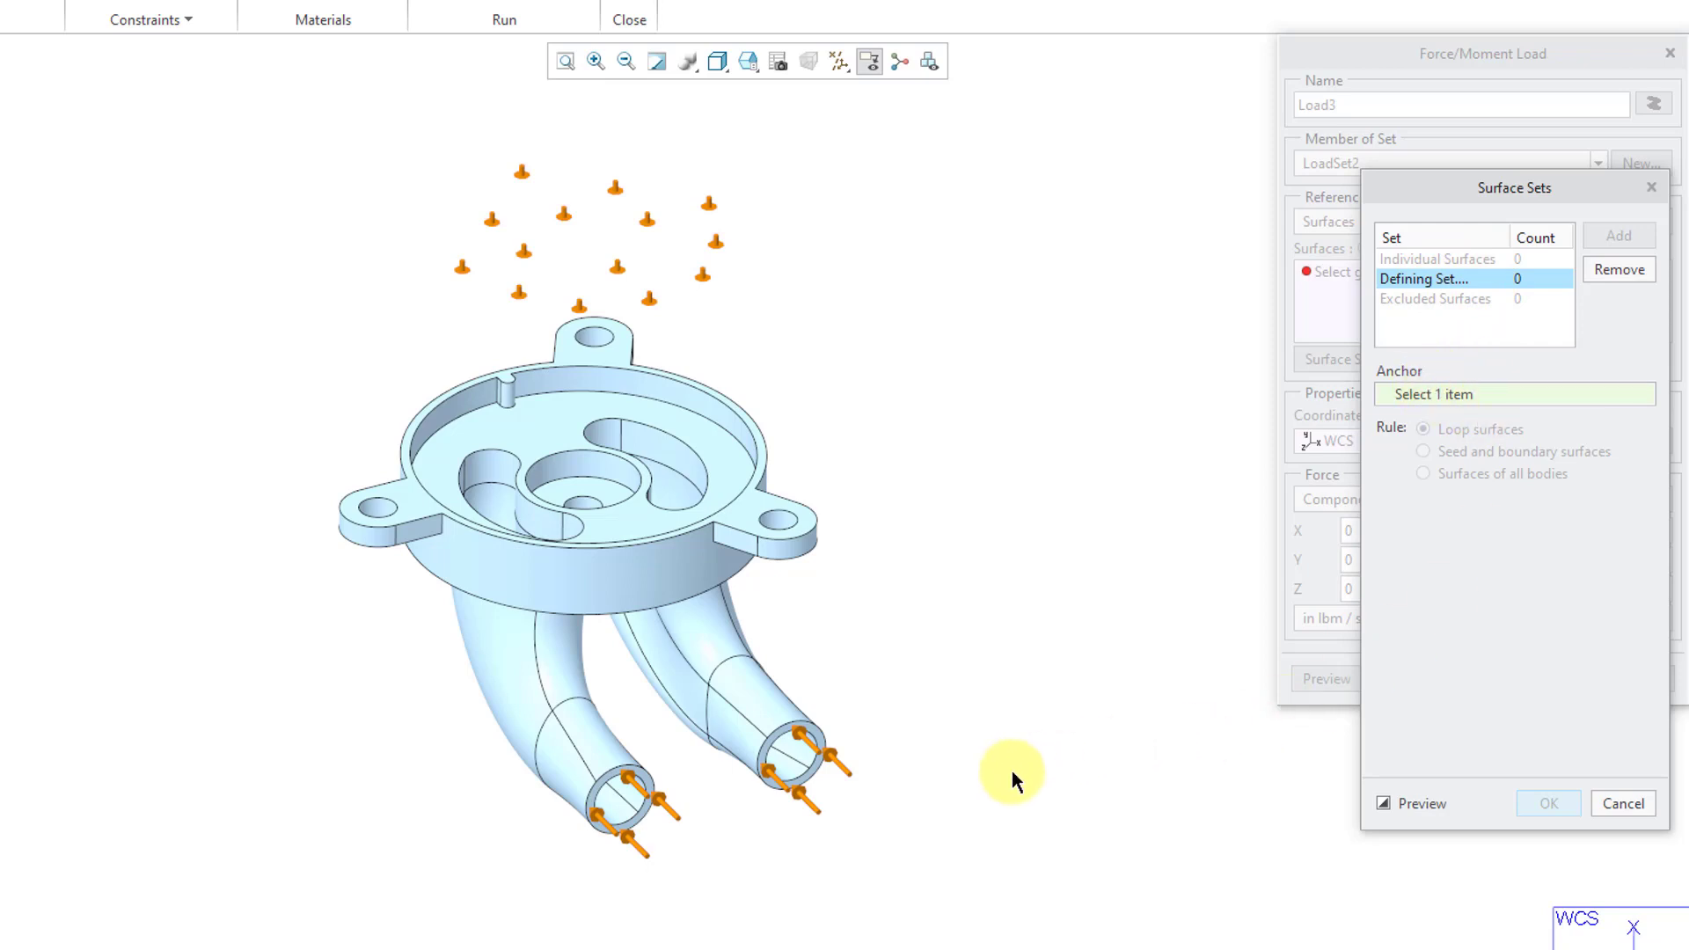
pyautogui.click(796, 762)
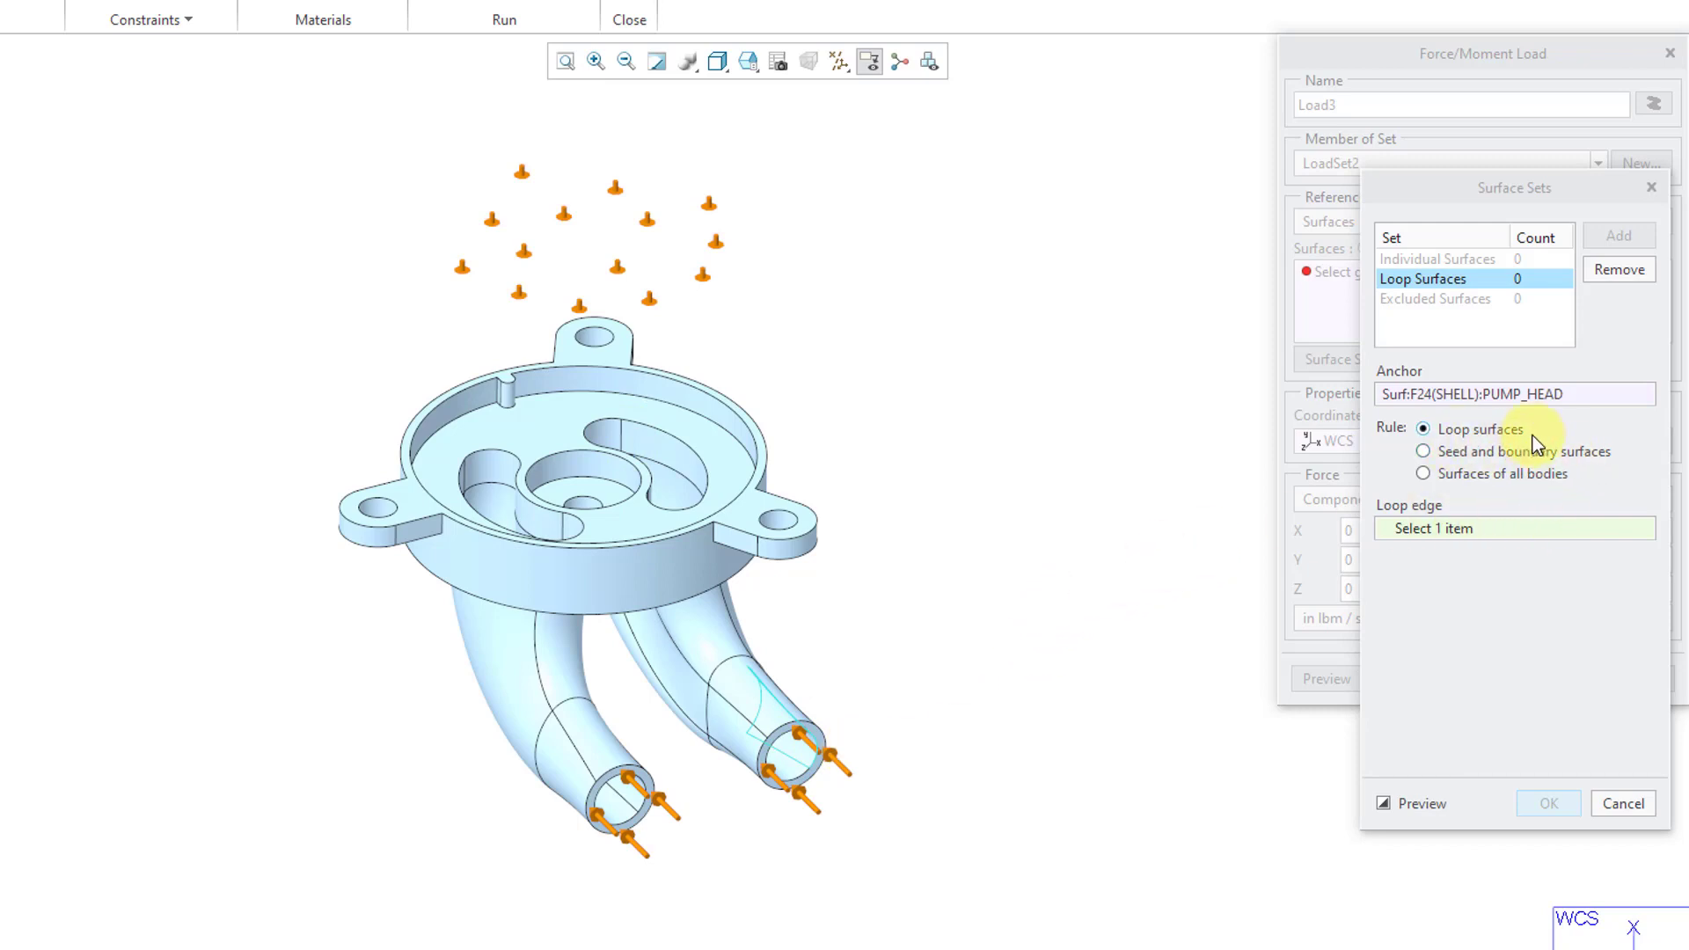
pyautogui.click(1483, 454)
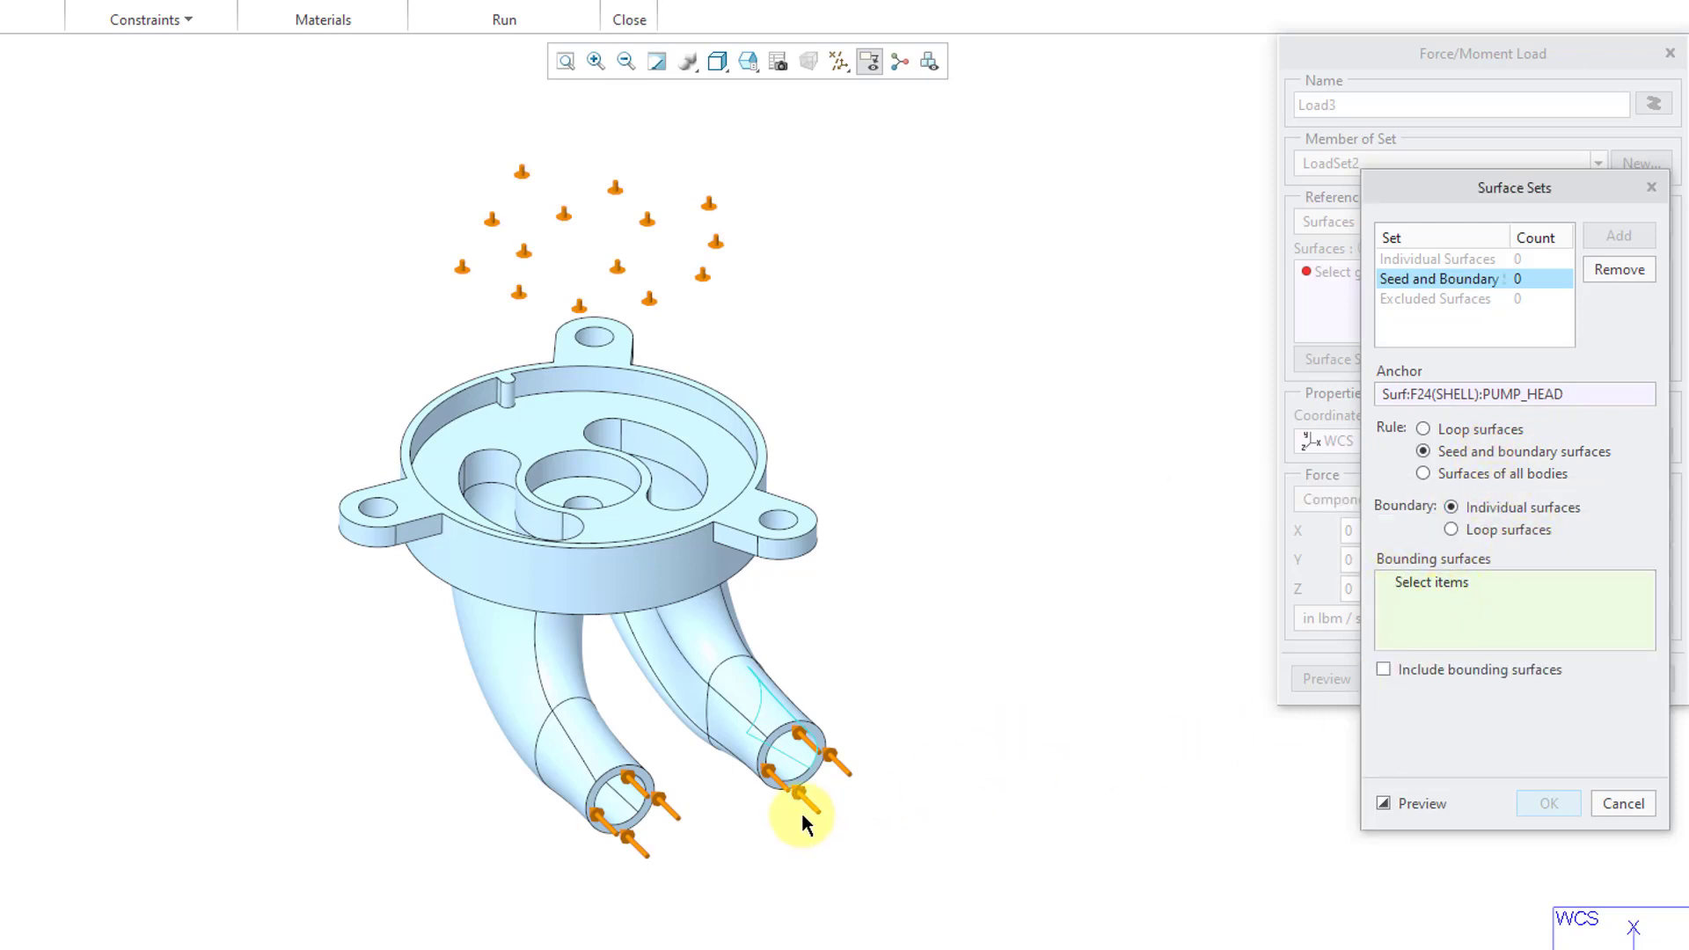
# Bound the surface set with that pipe's end face and the pump head's recessed floor, and preview the included surfaces
pyautogui.click(810, 773)
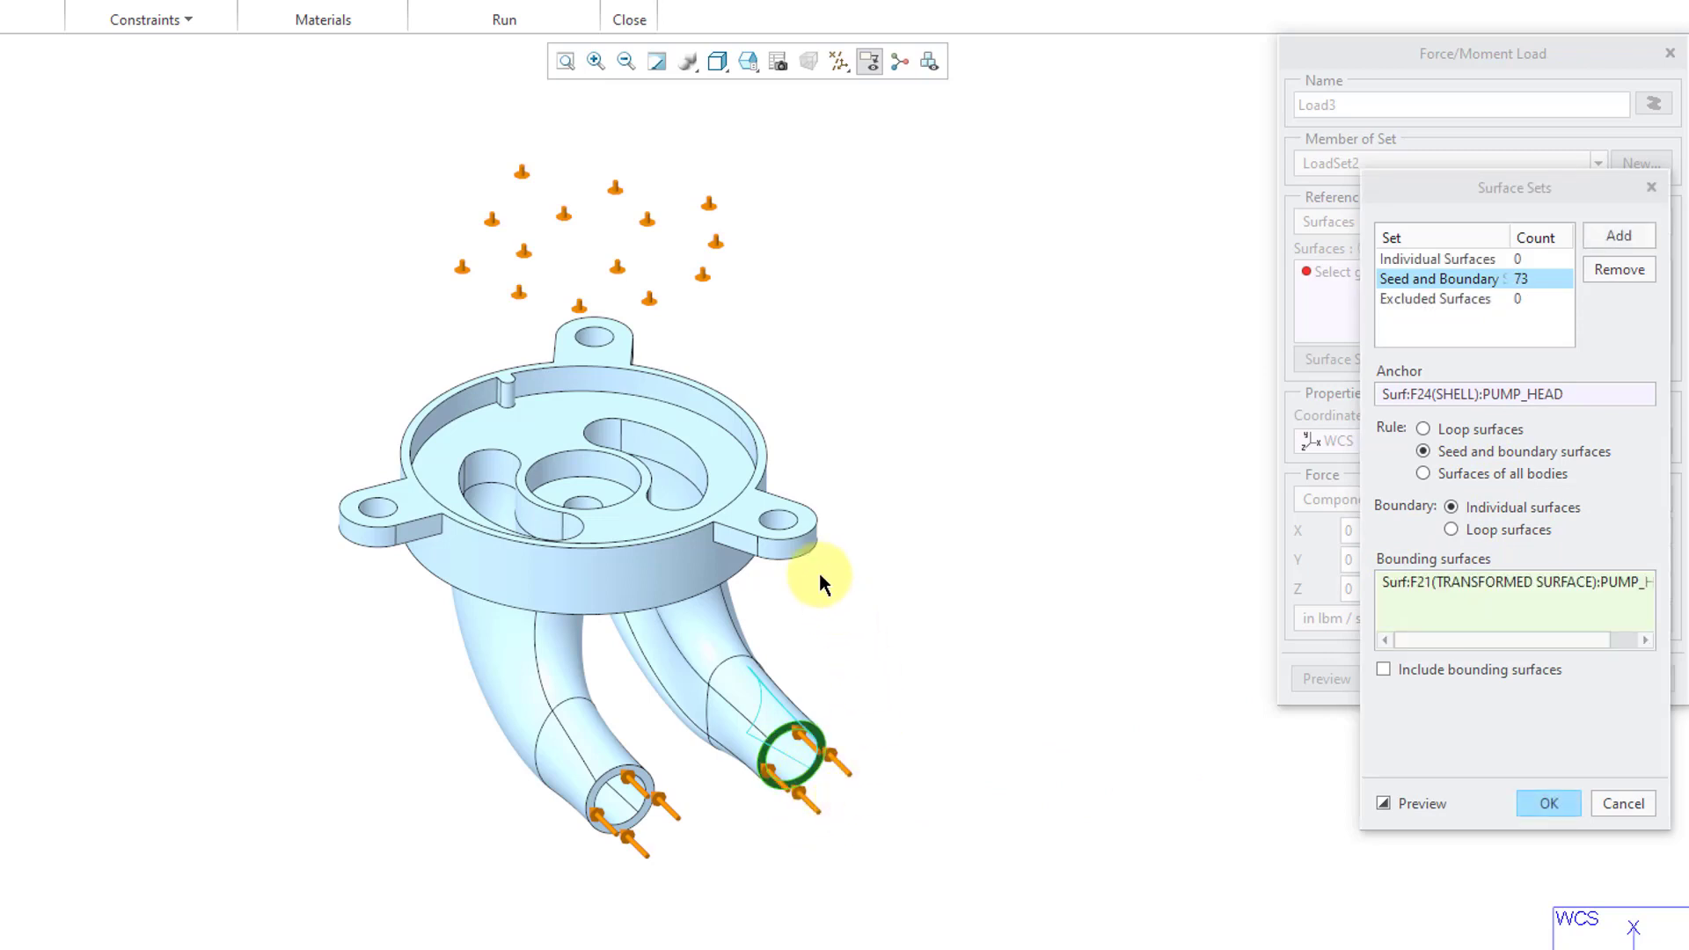
pyautogui.moveTo(820, 571); pyautogui.dragTo(821, 614, button='middle')
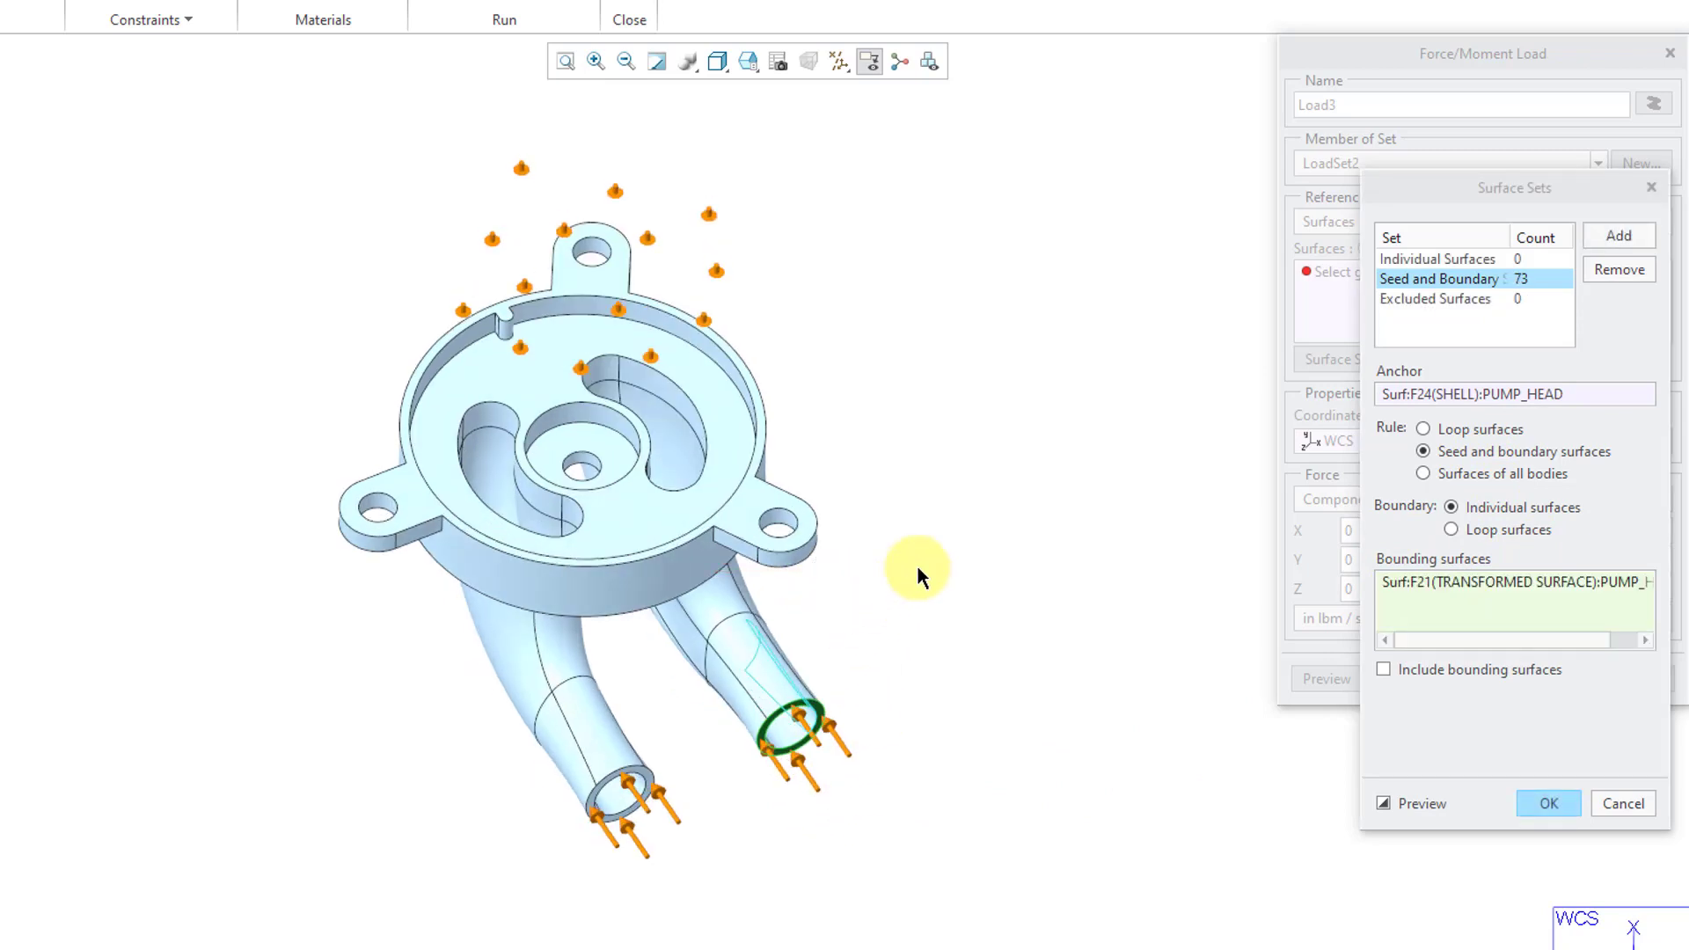
pyautogui.click(737, 425)
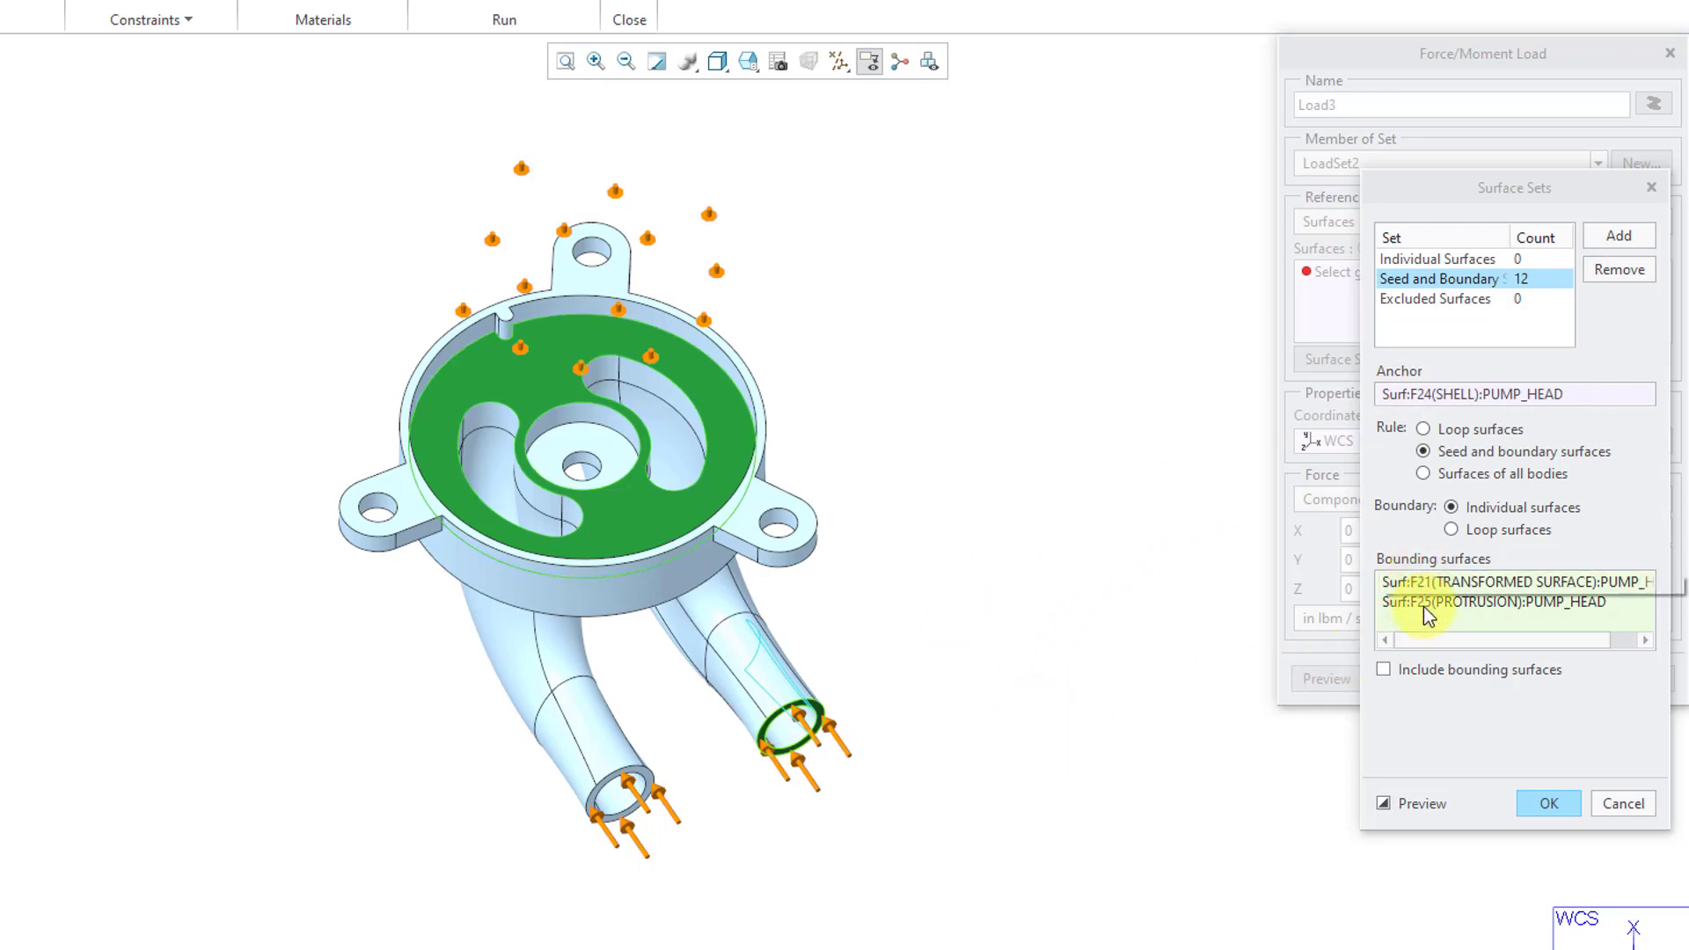
pyautogui.click(1383, 804)
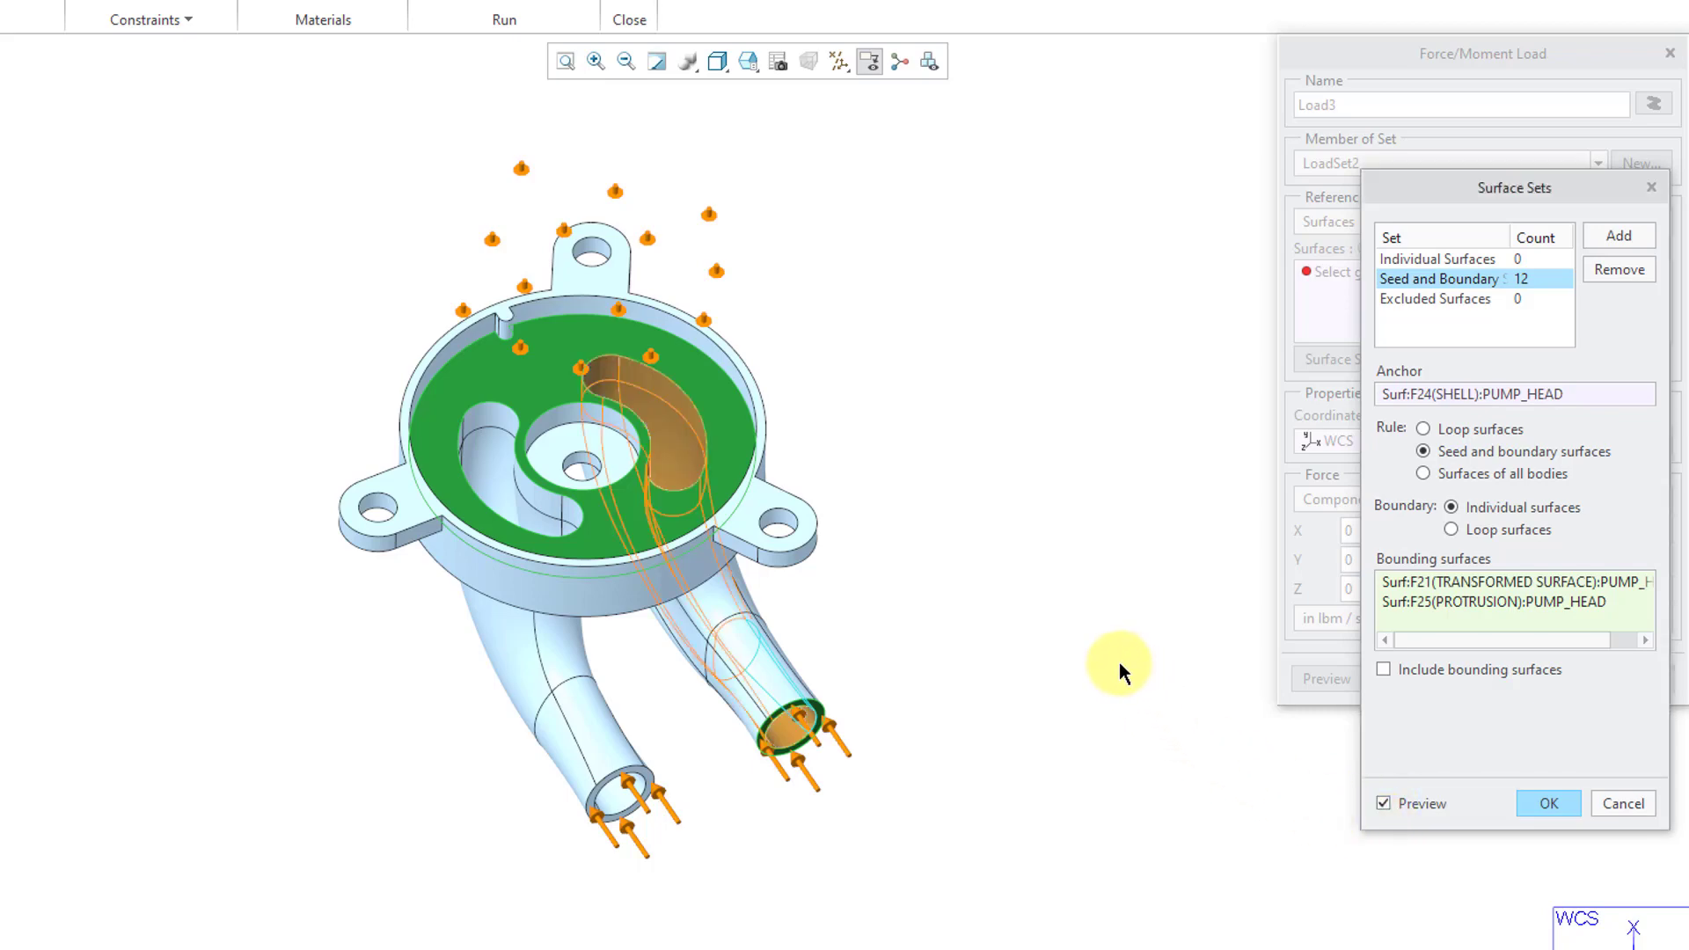
pyautogui.moveTo(991, 619)
pyautogui.mouseDown(button='middle')
pyautogui.moveTo(948, 705)
pyautogui.moveTo(848, 668)
pyautogui.moveTo(873, 807)
pyautogui.moveTo(871, 668)
pyautogui.moveTo(826, 585)
pyautogui.moveTo(772, 568)
pyautogui.moveTo(927, 651)
pyautogui.moveTo(837, 641)
pyautogui.moveTo(863, 611)
pyautogui.moveTo(837, 615)
pyautogui.moveTo(854, 616)
pyautogui.mouseUp(button='middle')
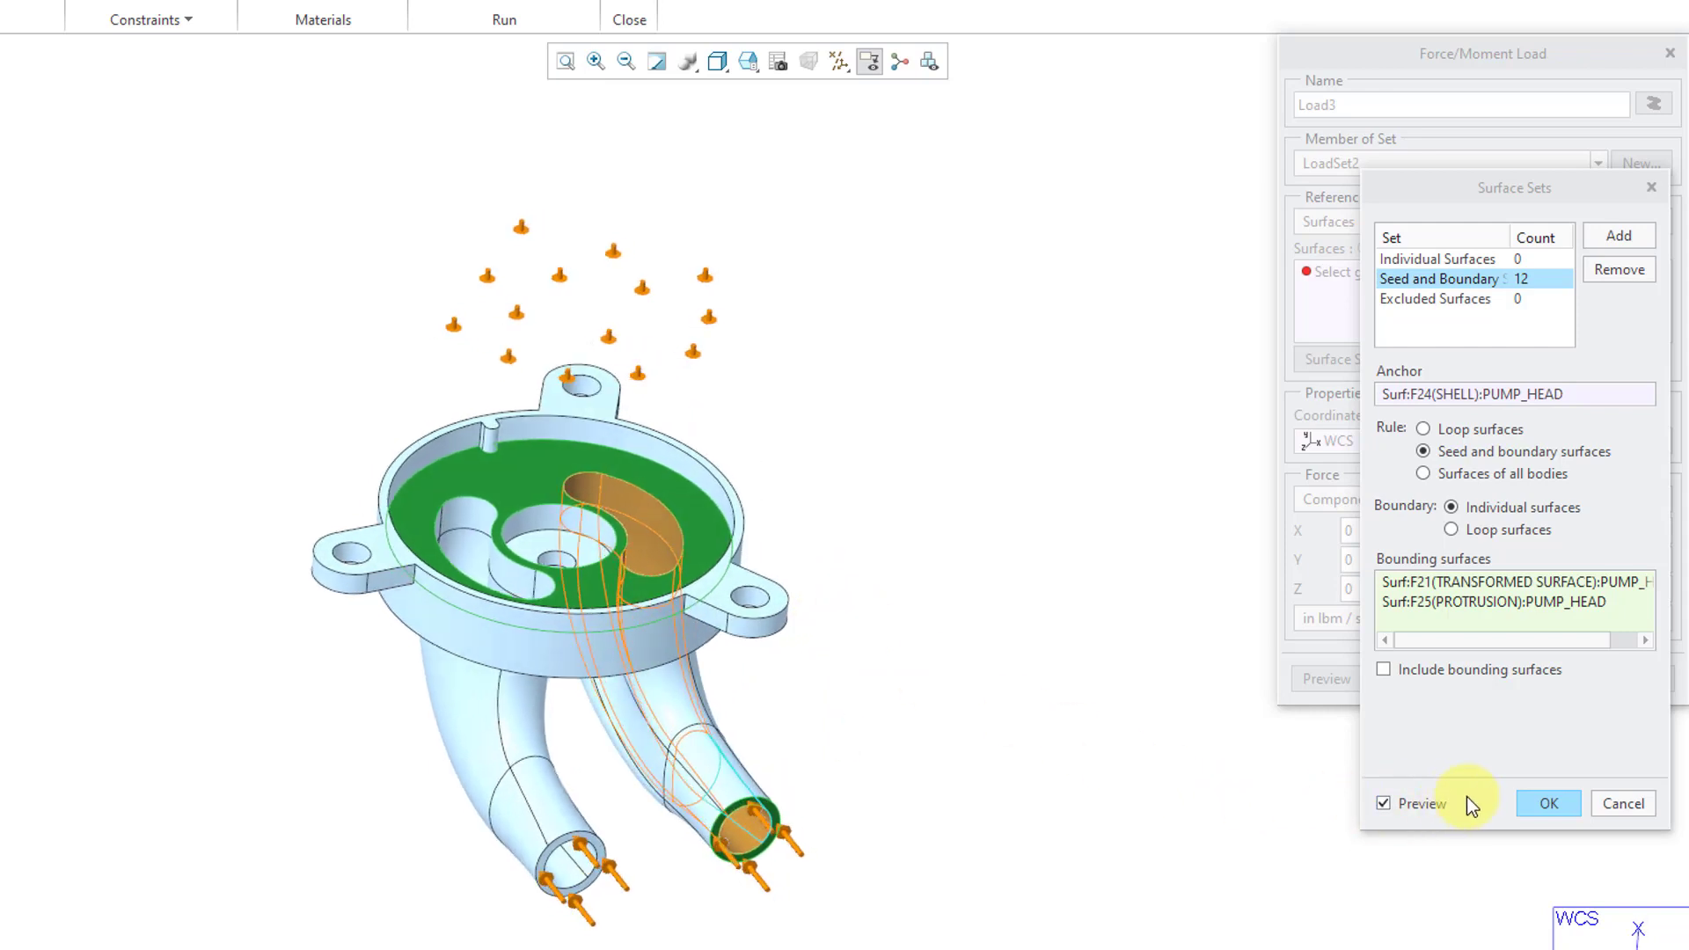
# Add a second seed and boundary set for the other pipe's interior, bounded by its end face and the recessed floor, and accept both sets
pyautogui.click(1619, 236)
pyautogui.click(1619, 235)
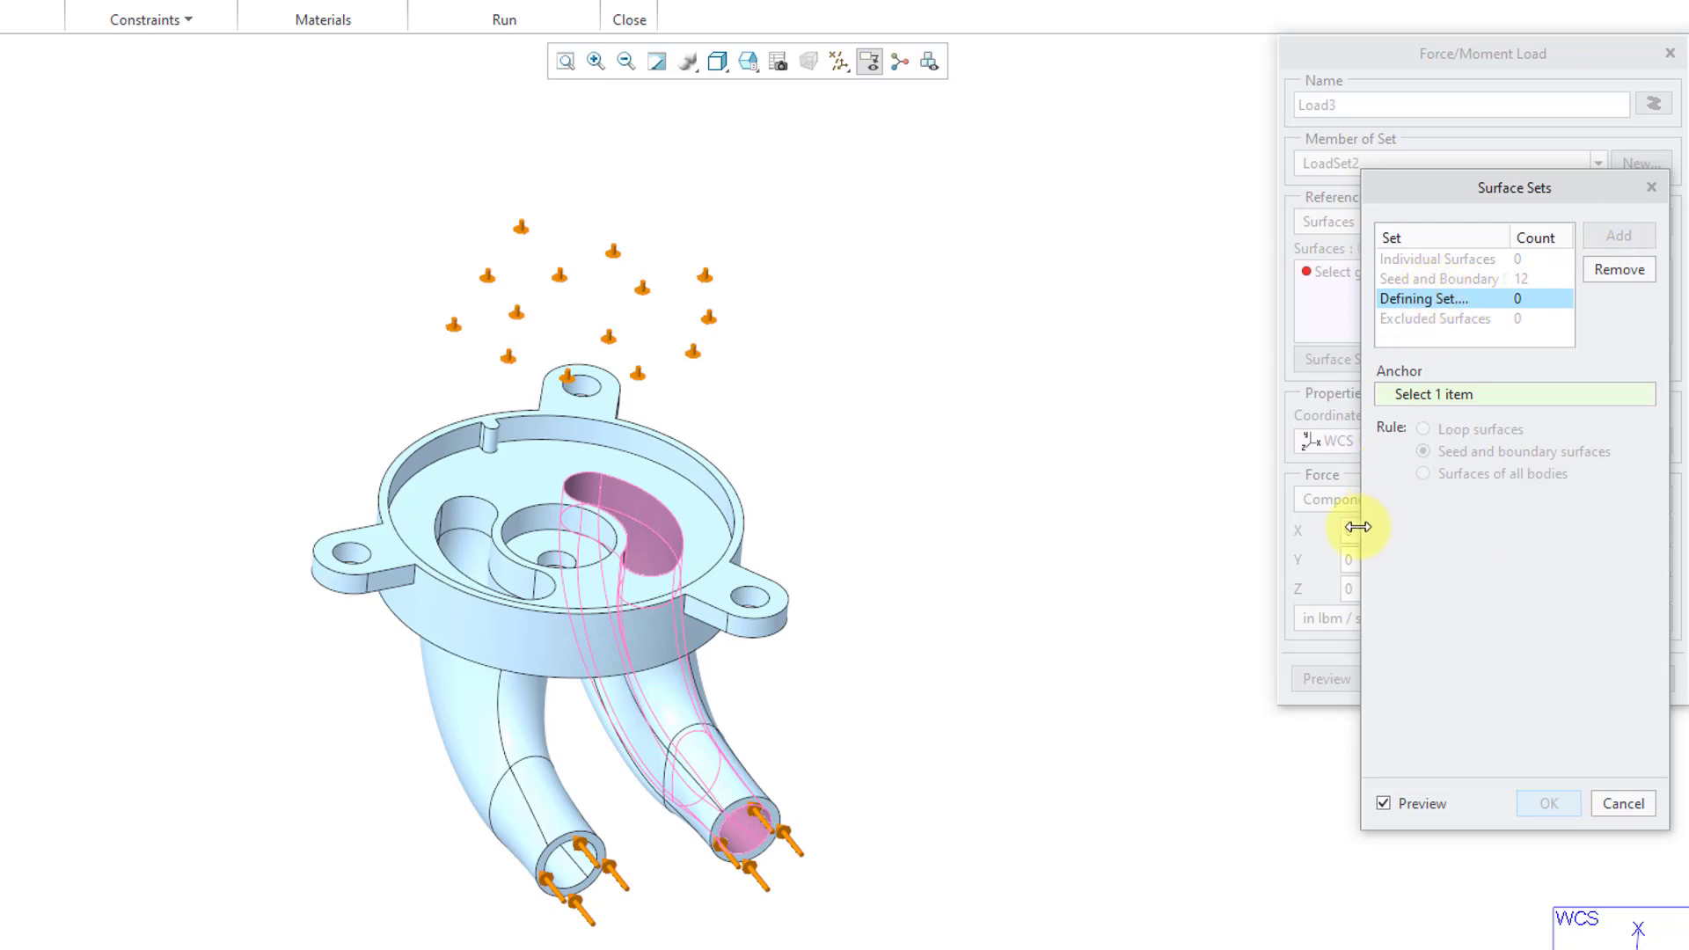
pyautogui.click(572, 862)
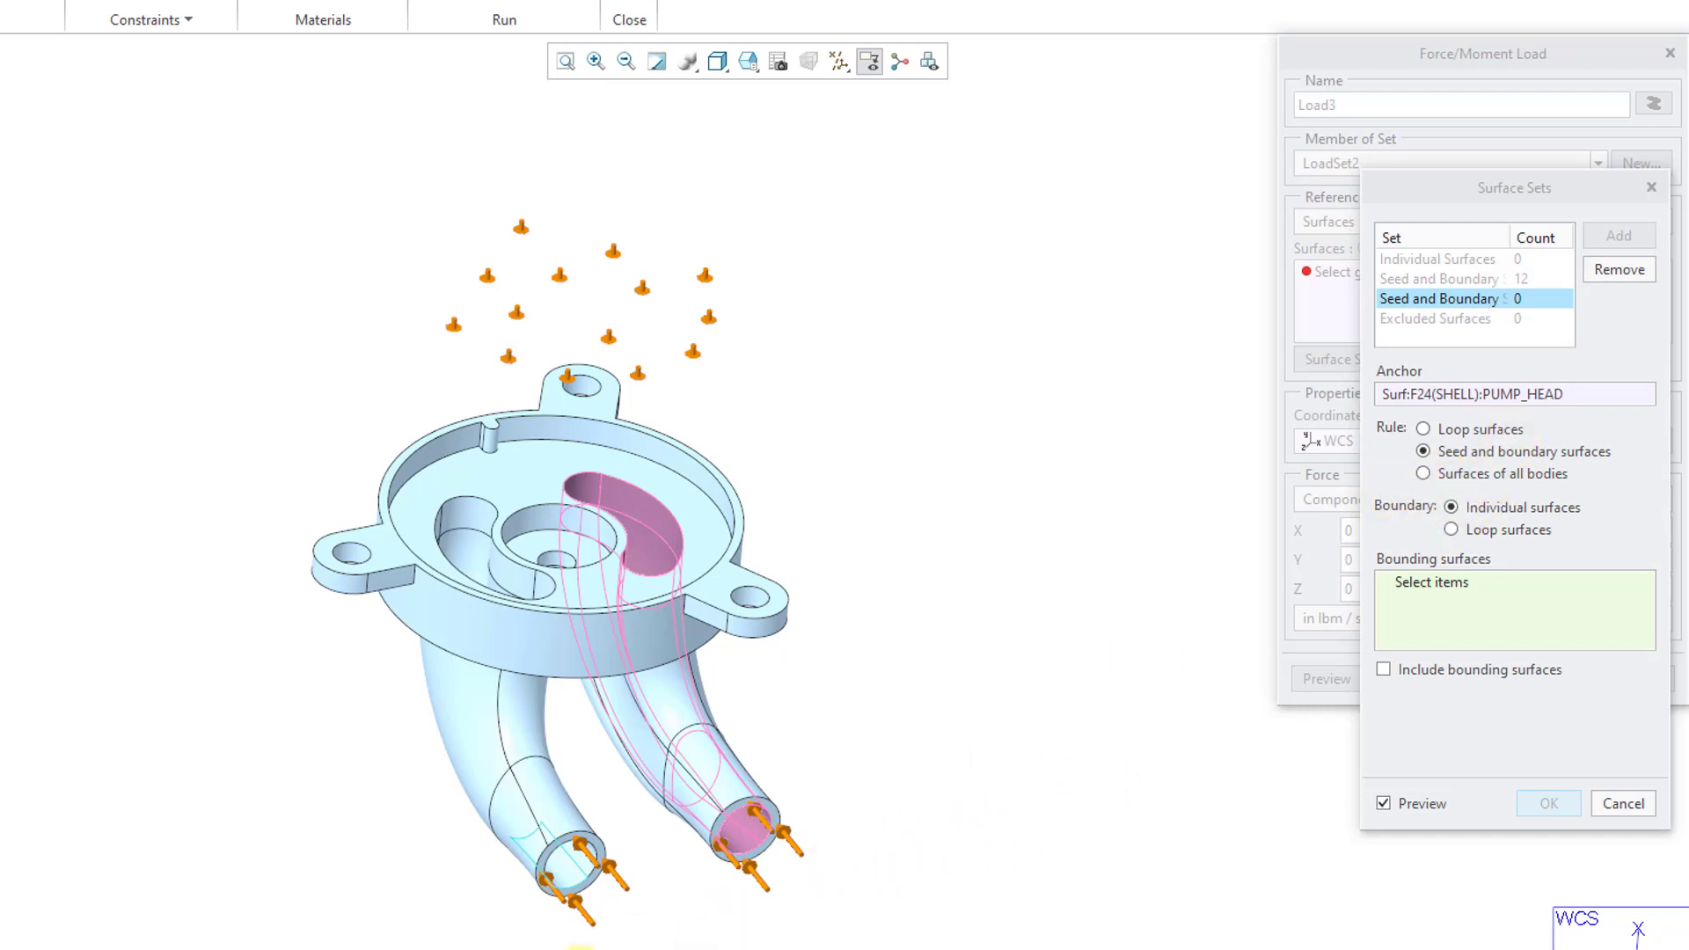
pyautogui.click(589, 880)
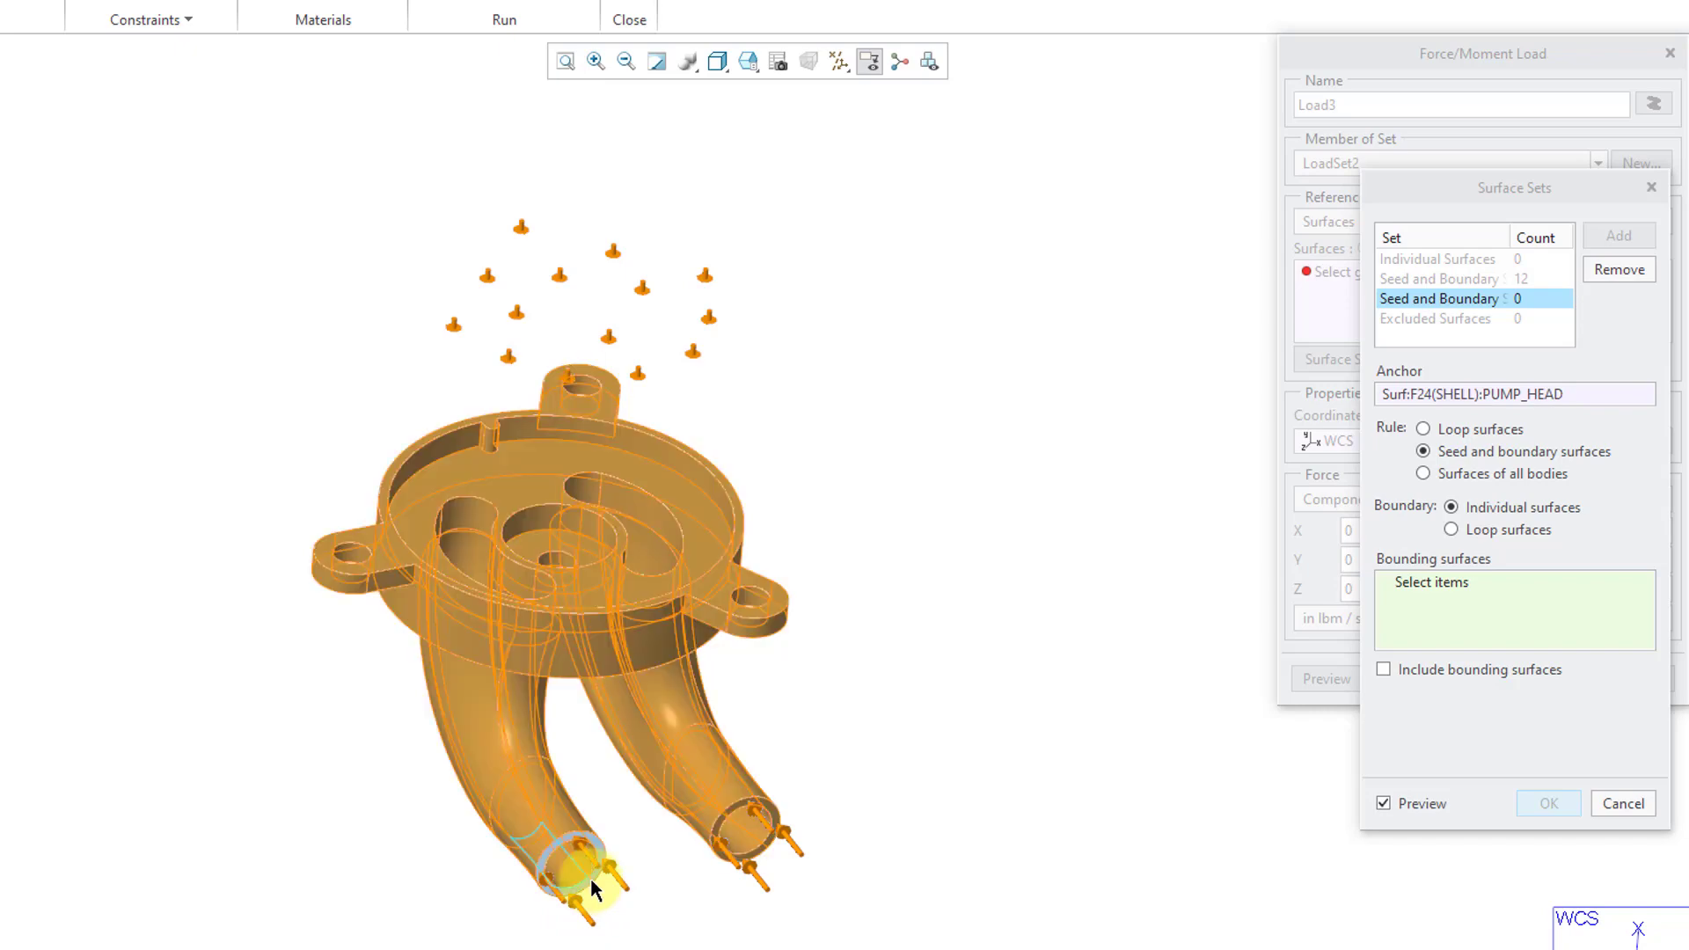
pyautogui.click(584, 587)
pyautogui.moveTo(899, 659)
pyautogui.mouseDown(button='middle')
pyautogui.moveTo(885, 641)
pyautogui.moveTo(906, 677)
pyautogui.mouseUp(button='middle')
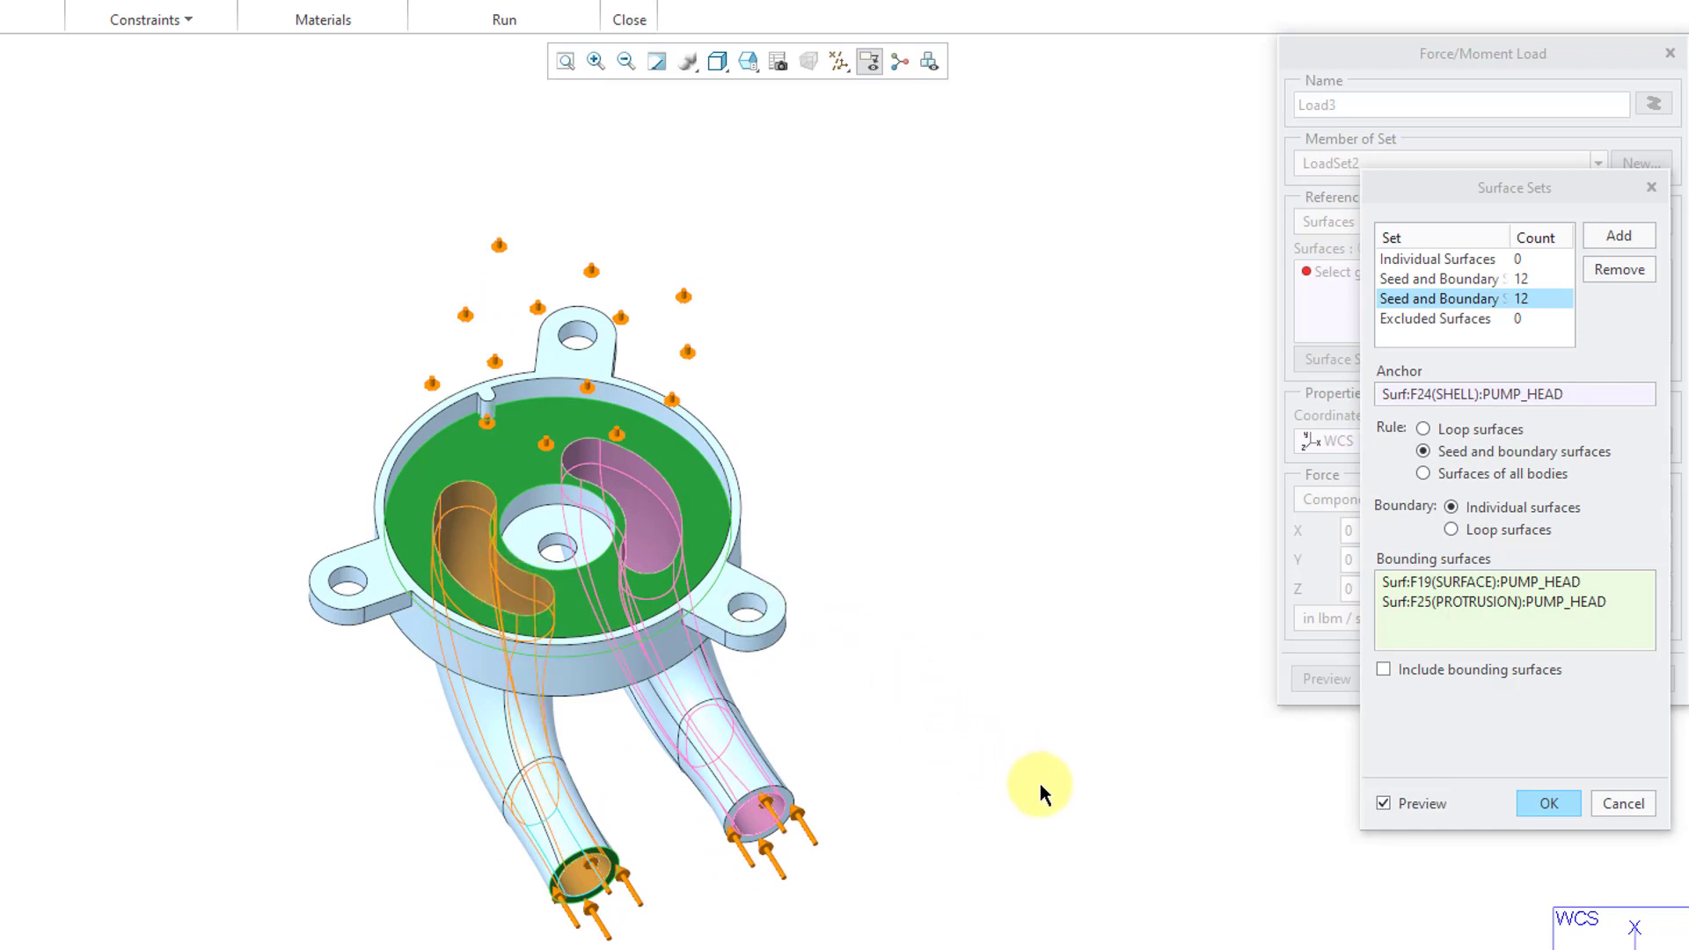
pyautogui.click(1548, 803)
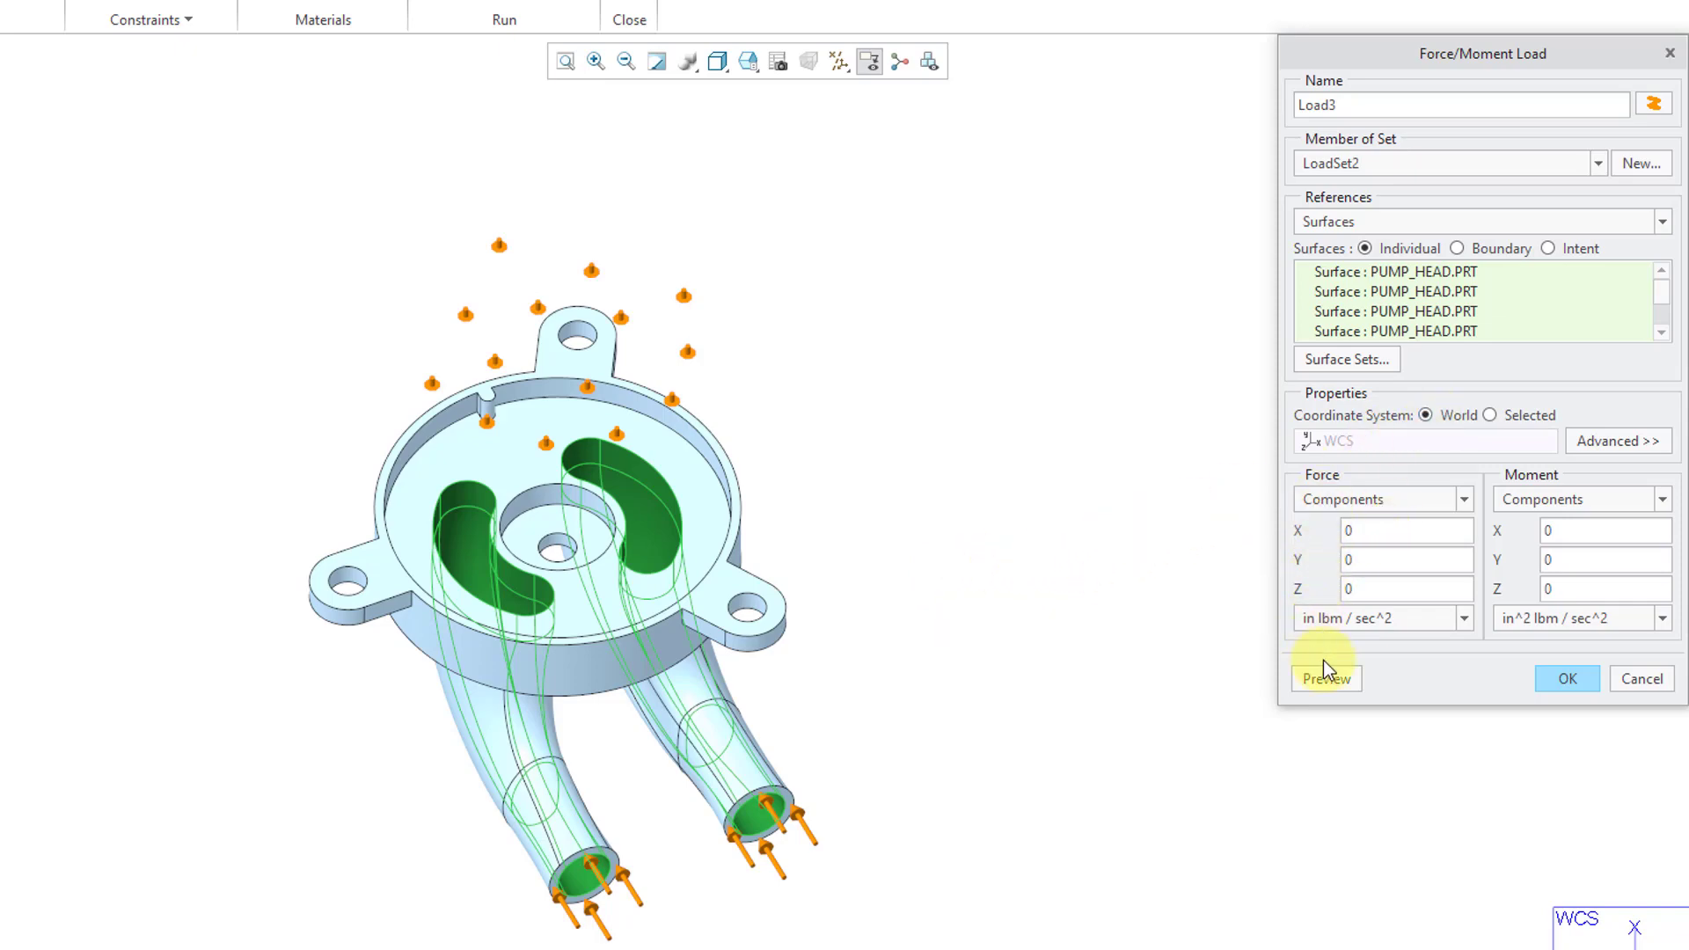
# Set the force units to kip and the Y component to .5, preview the load on the passage surfaces, and create it
pyautogui.click(1379, 621)
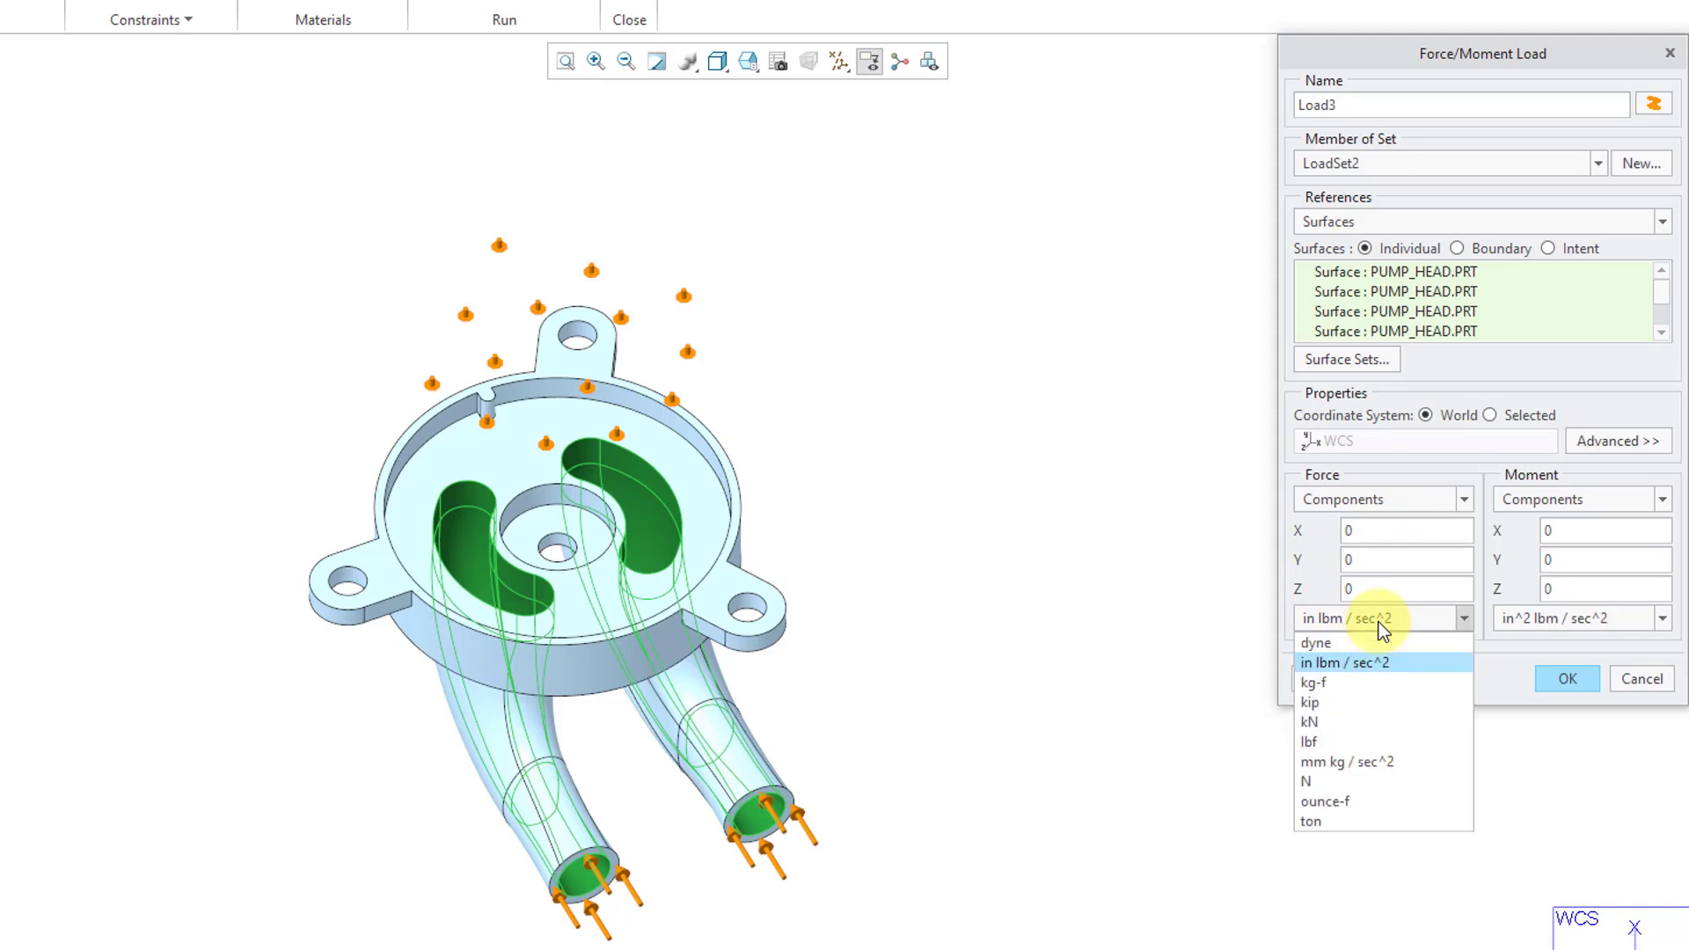
pyautogui.click(1355, 705)
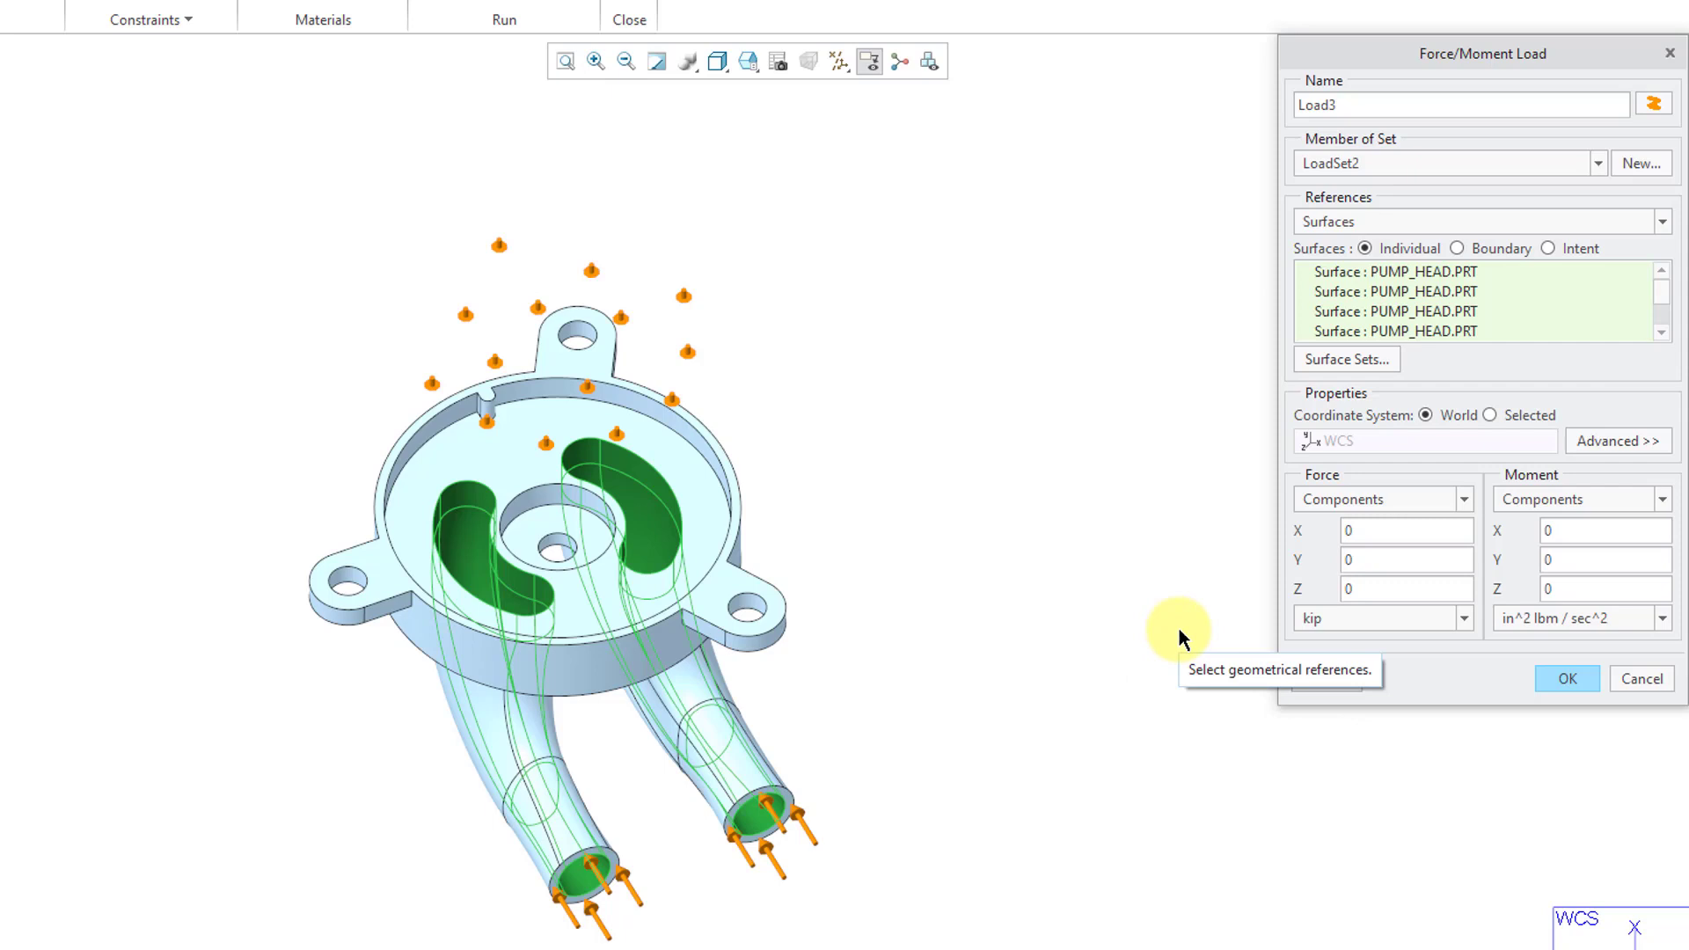
pyautogui.doubleClick(1361, 552)
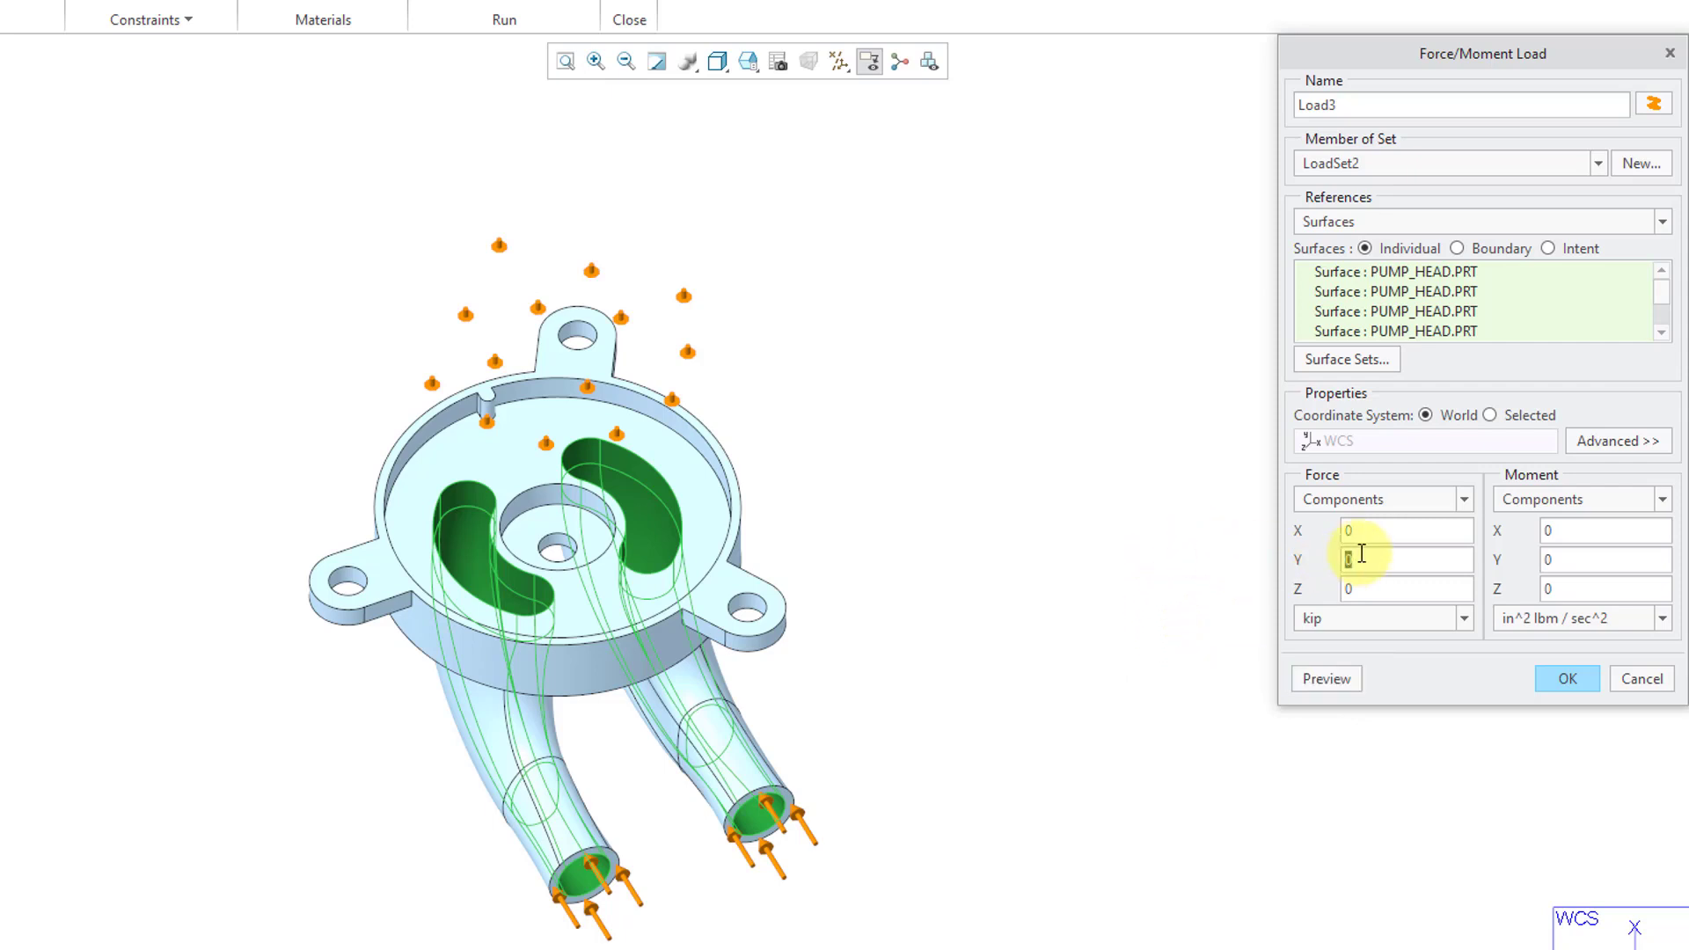
pyautogui.write('.5')
pyautogui.click(1330, 679)
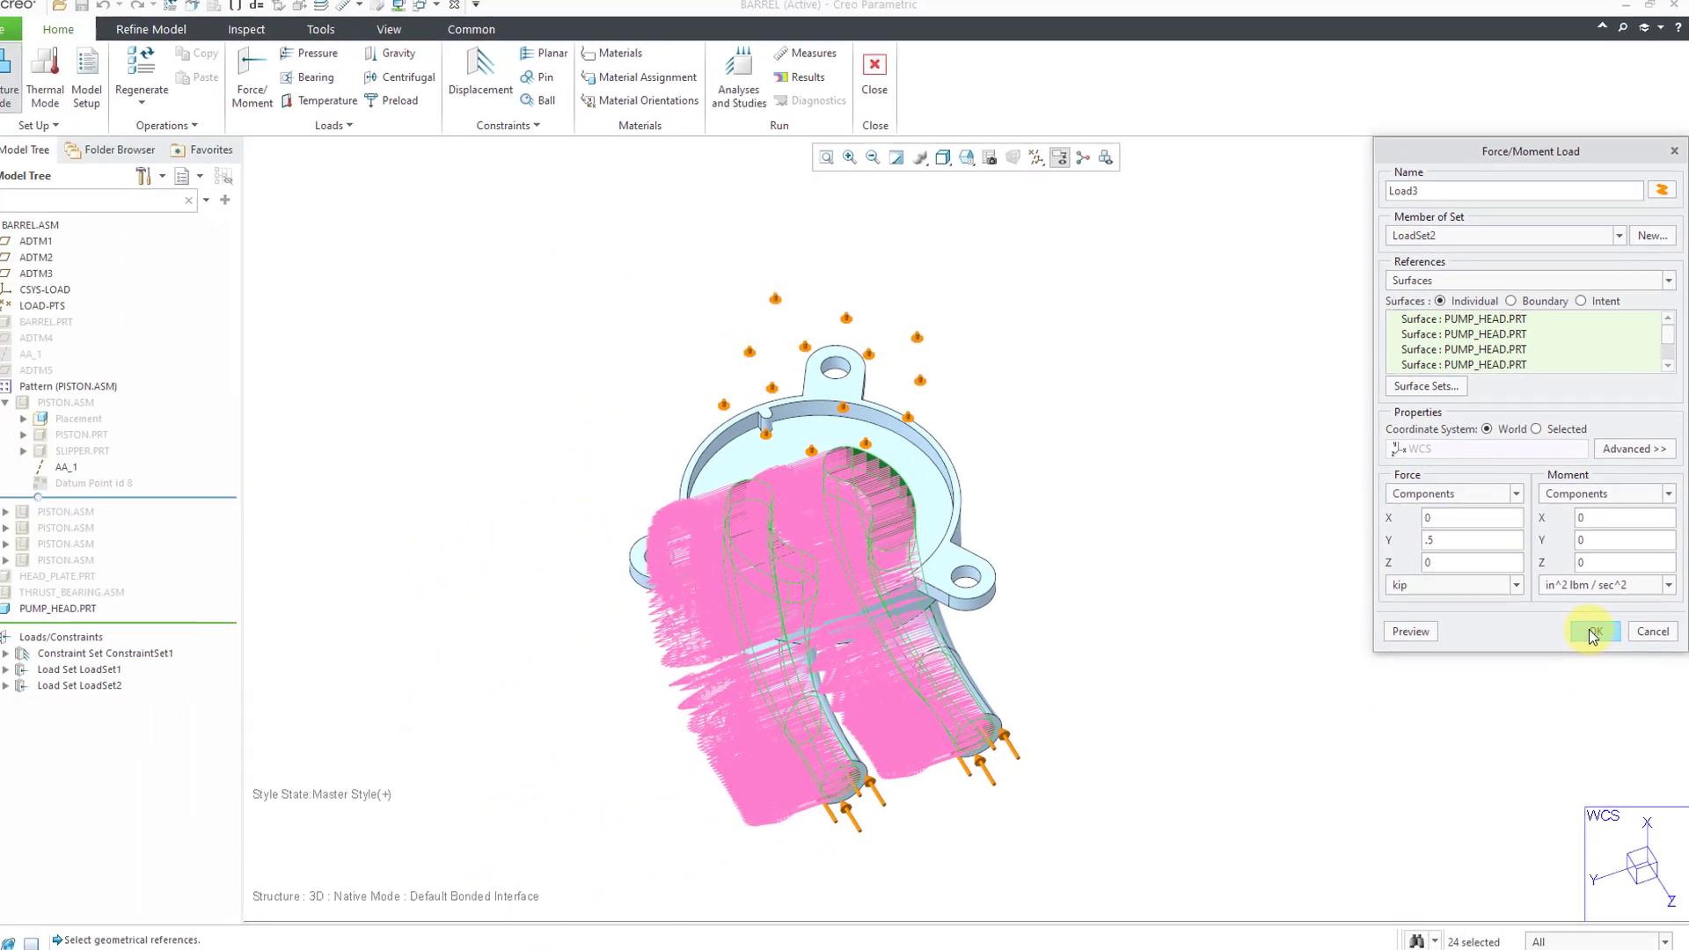
pyautogui.click(1591, 635)
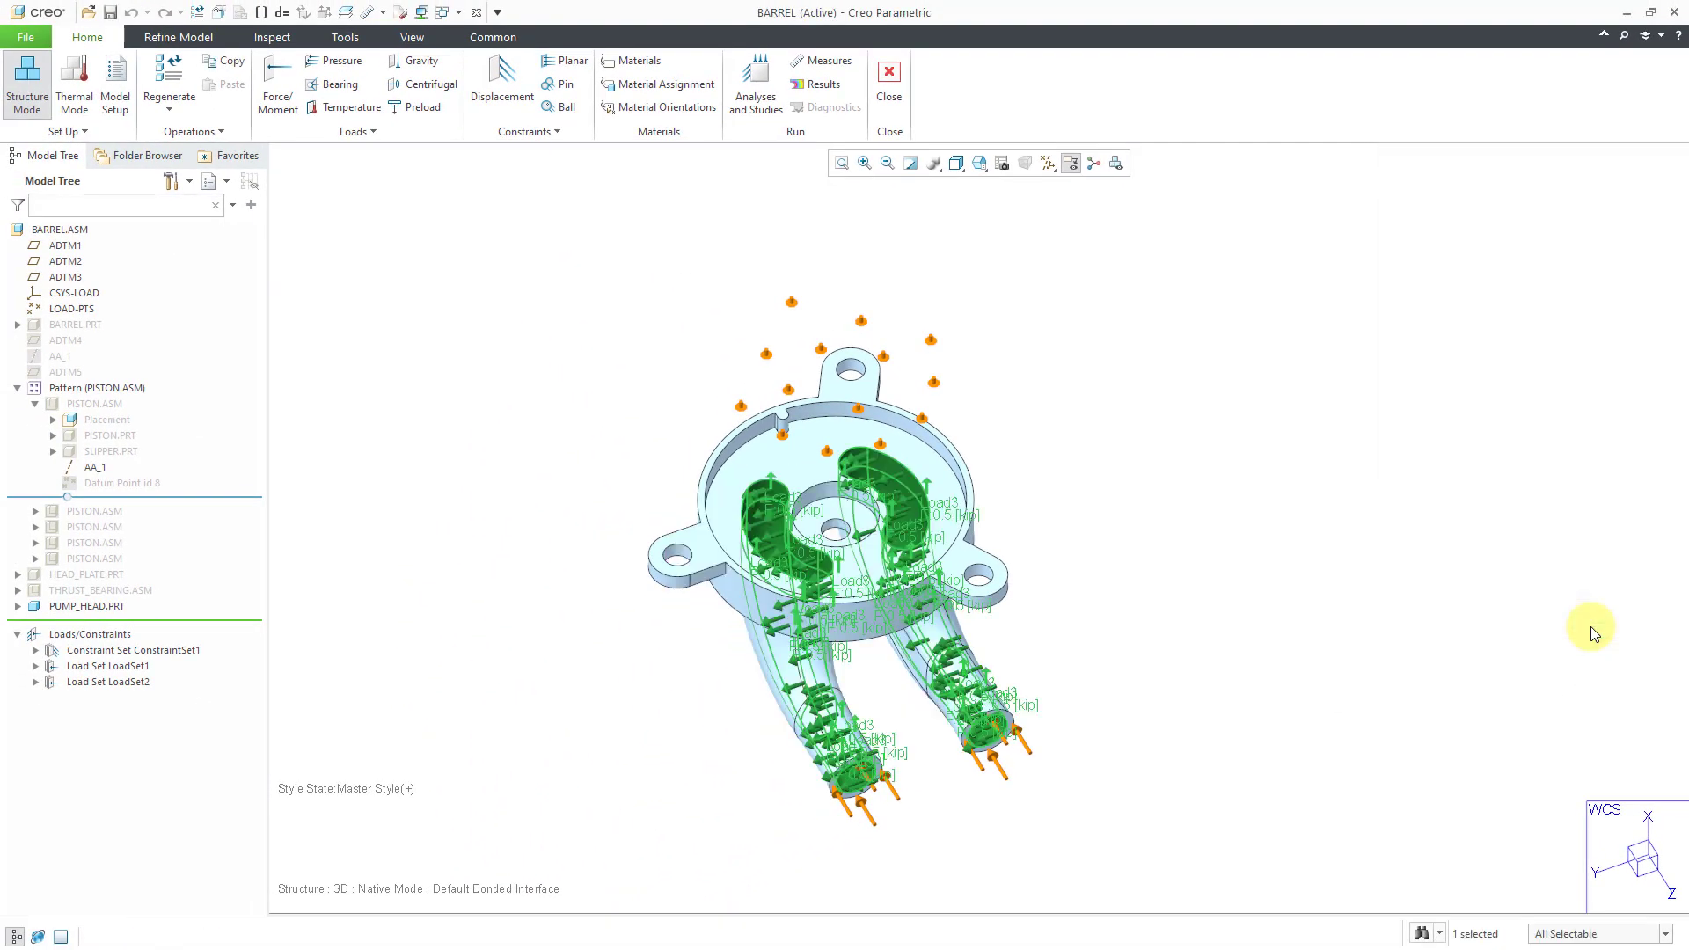
pyautogui.click(1307, 544)
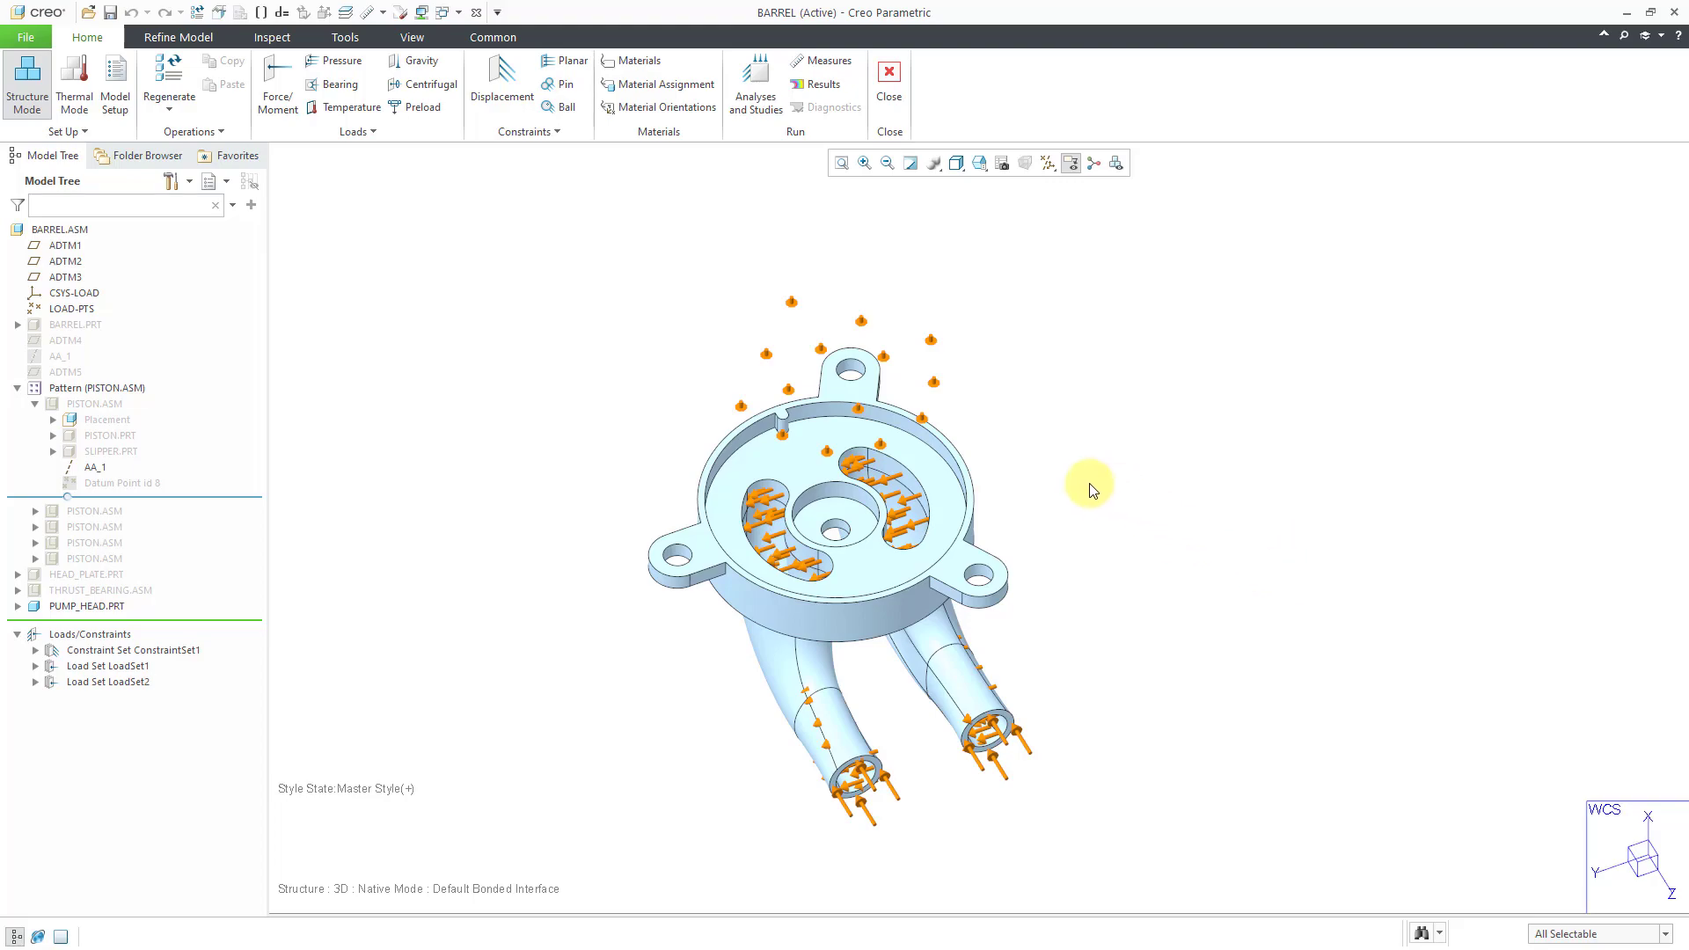
pyautogui.moveTo(1088, 475)
pyautogui.mouseDown(button='middle')
pyautogui.moveTo(1116, 441)
pyautogui.moveTo(1100, 471)
pyautogui.moveTo(1079, 460)
pyautogui.mouseUp(button='middle')
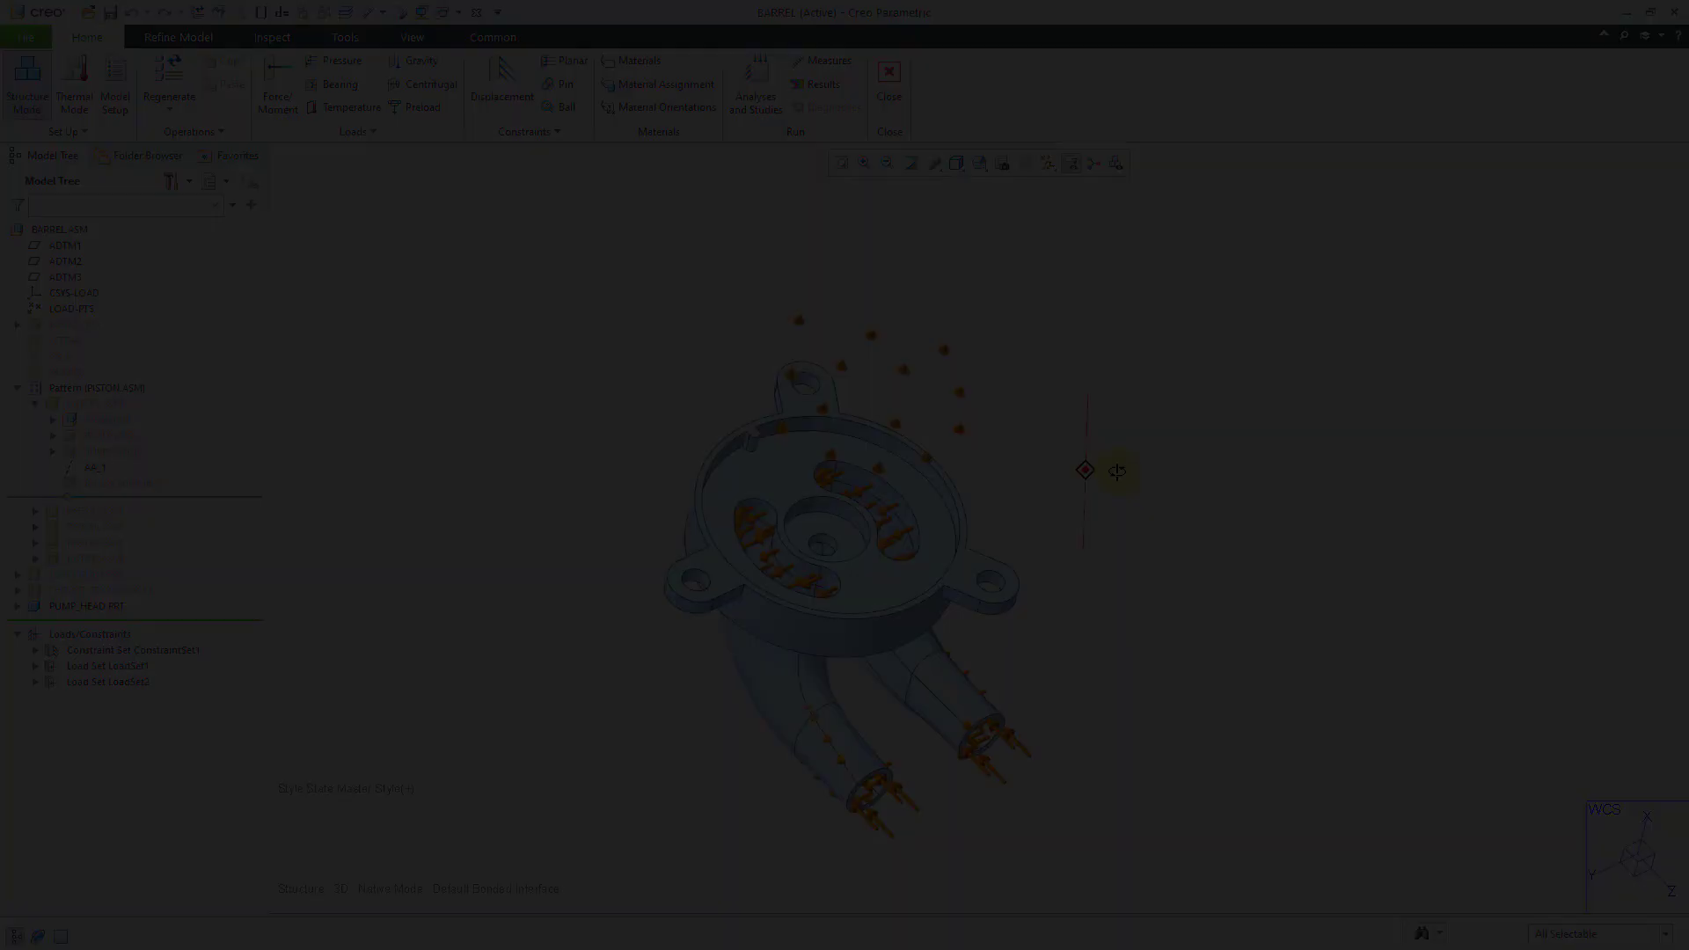